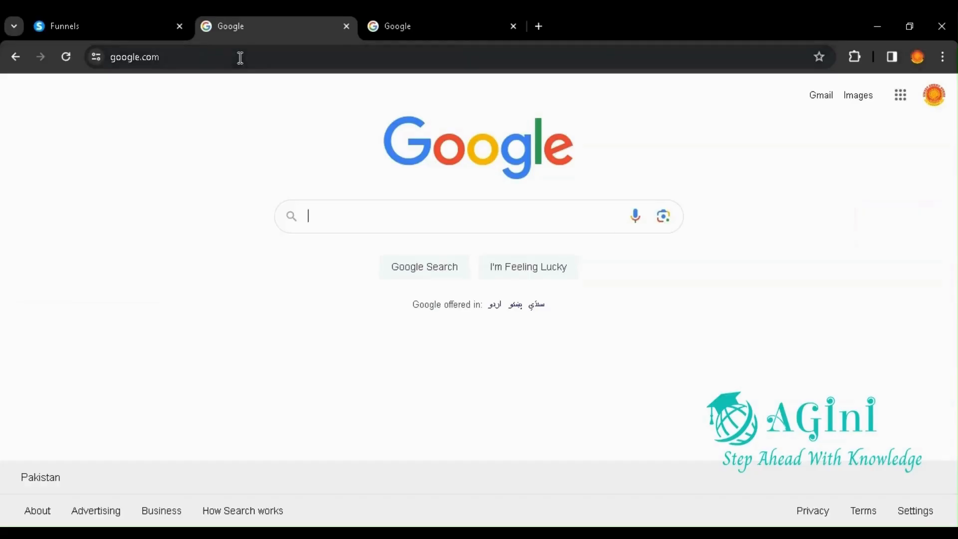
# Step: Open the systeme.io home page in the browser, using the bare domain without the dashboard path
pyautogui.click(240, 57)
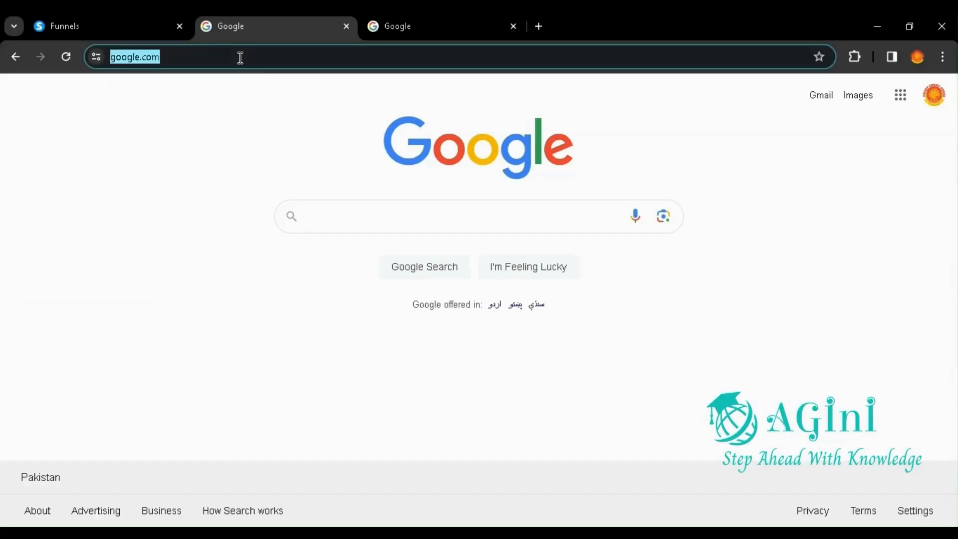
pyautogui.write('systeme.io/dashboard')
pyautogui.press('Right')
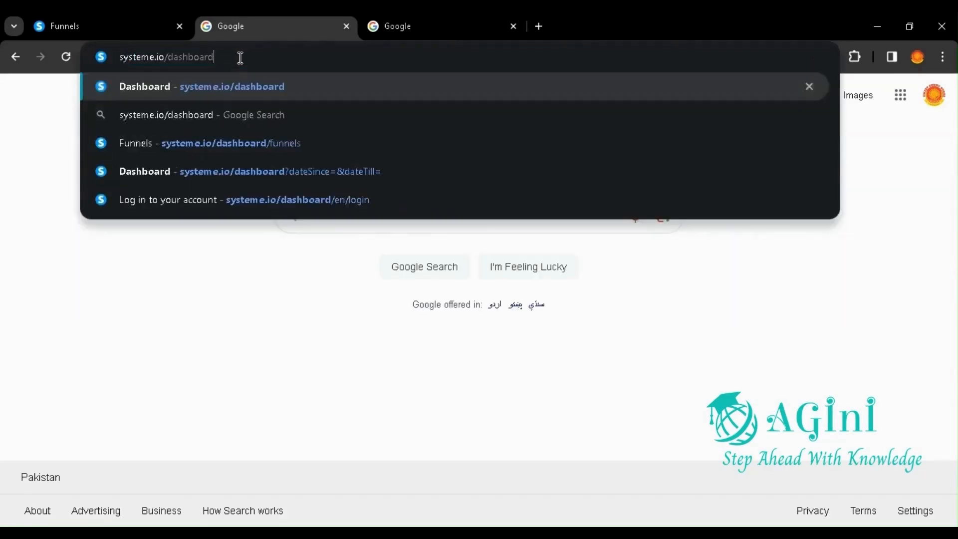
pyautogui.press('BackSpace')
pyautogui.press('BackSpace')
pyautogui.press('BackSpace')
pyautogui.press('BackSpace')
pyautogui.press('BackSpace')
pyautogui.press('BackSpace')
pyautogui.press('BackSpace')
pyautogui.press('BackSpace')
pyautogui.press('BackSpace')
pyautogui.press('BackSpace')
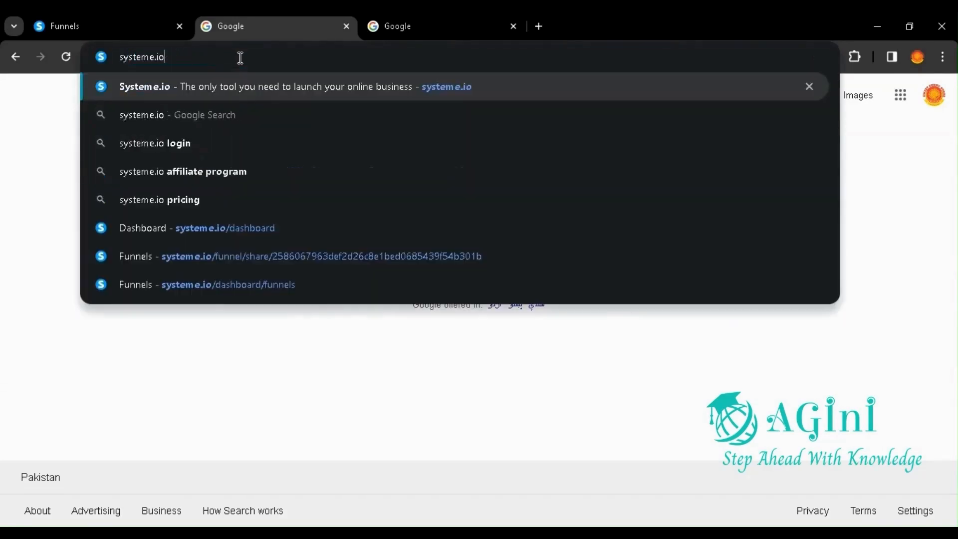
pyautogui.press('Return')
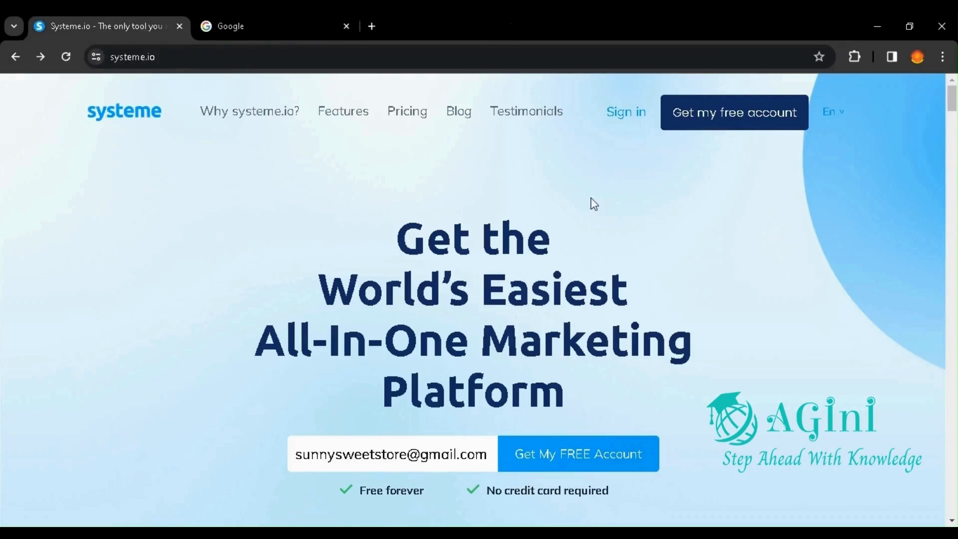
# Step: View and dismiss the free account sign-up form, and sign in to the systeme.io dashboard
pyautogui.click(701, 115)
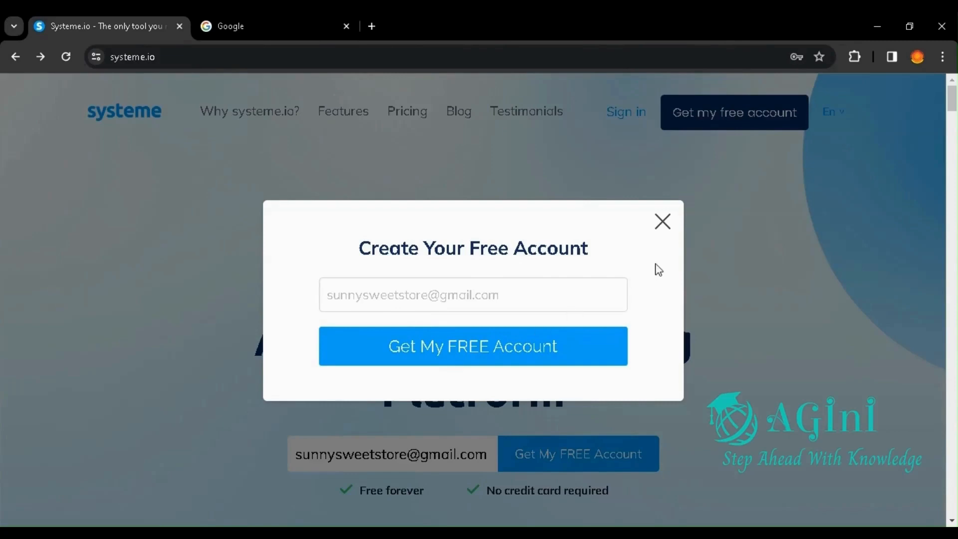
pyautogui.click(661, 222)
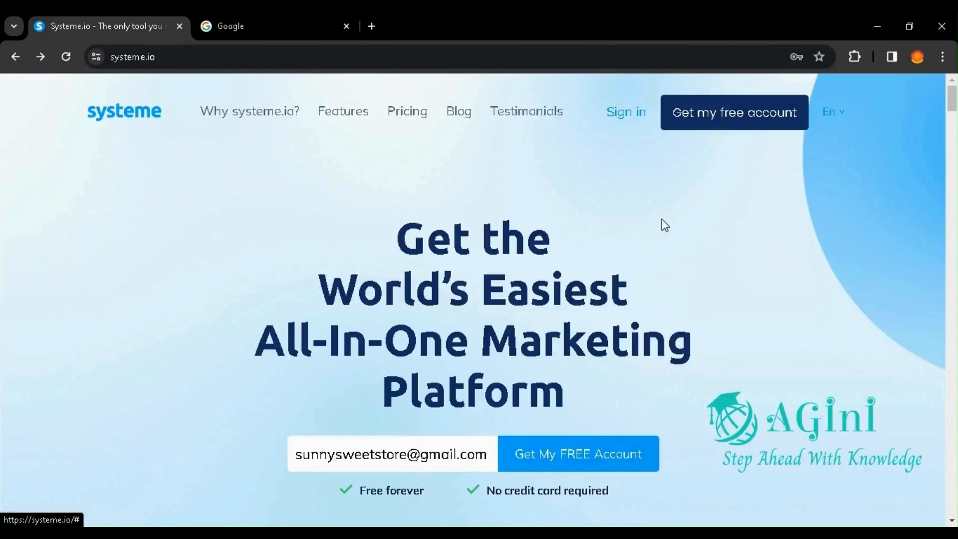
pyautogui.click(617, 116)
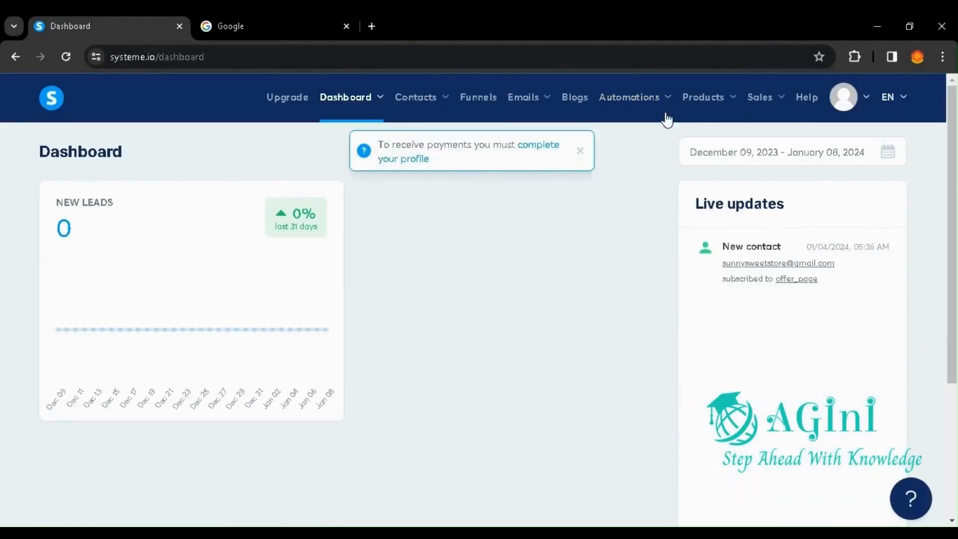
# Step: Load the copied funnel link in the Google tab to open the Demo Landing Page funnel in the account
pyautogui.click(304, 28)
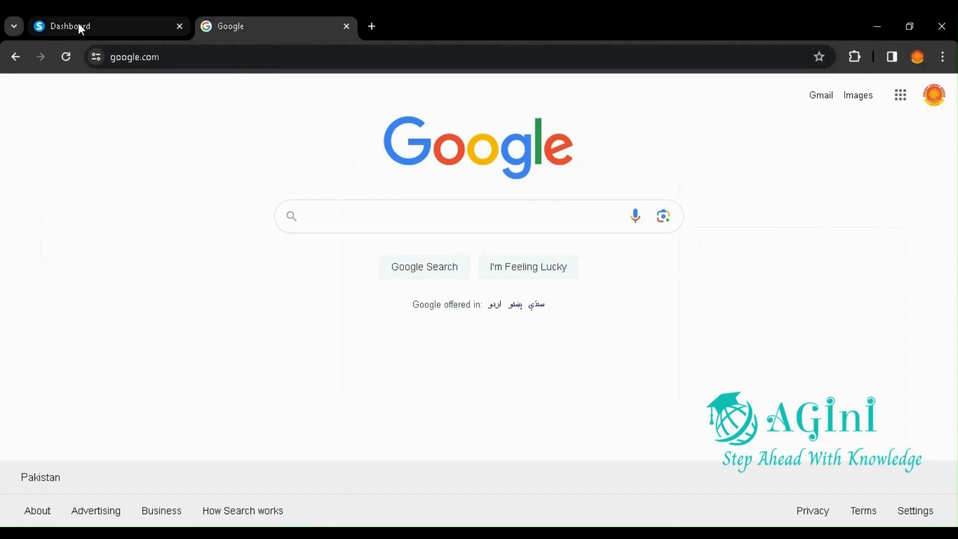
pyautogui.click(261, 63)
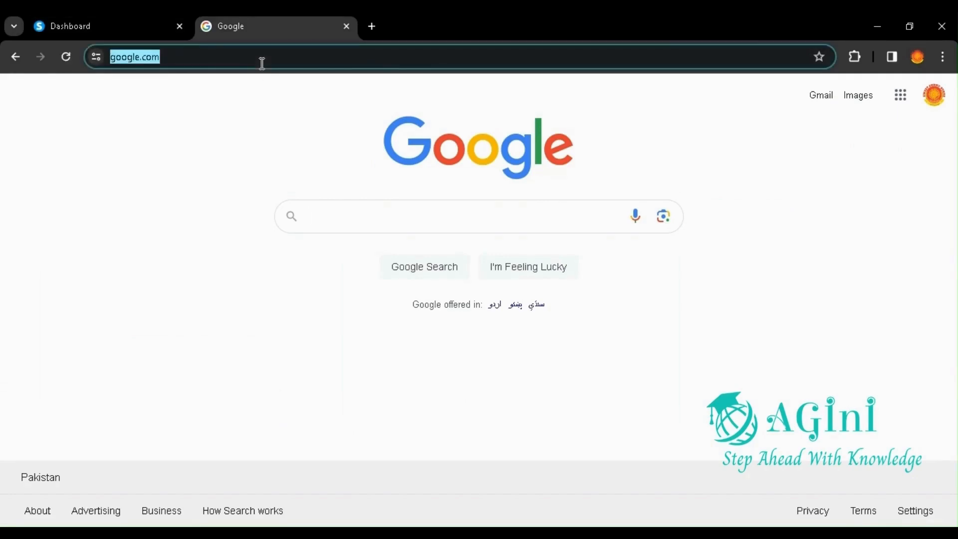
pyautogui.hotkey('ctrl', 'v')
pyautogui.press('Return')
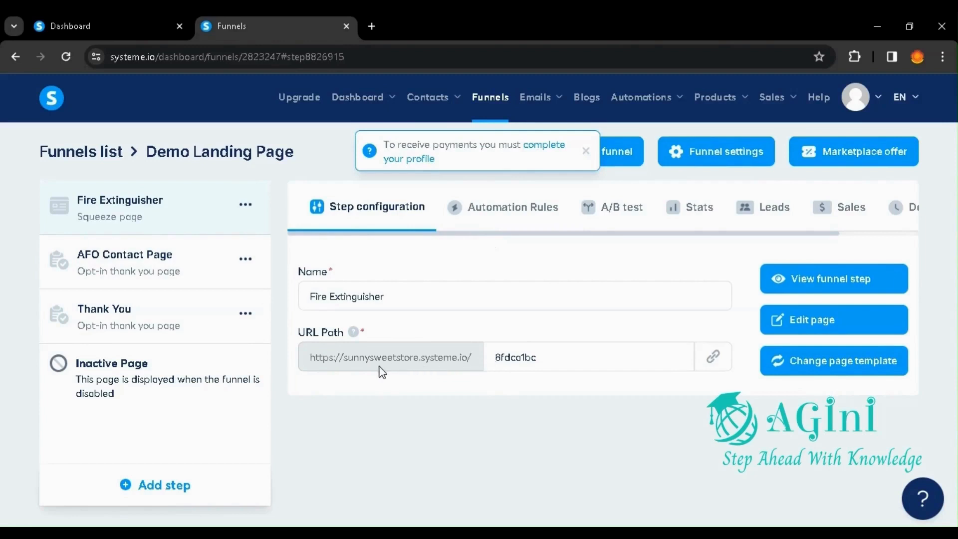
# Step: Copy the Fire Extinguisher step's page link and open it in the dashboard tab
pyautogui.click(714, 358)
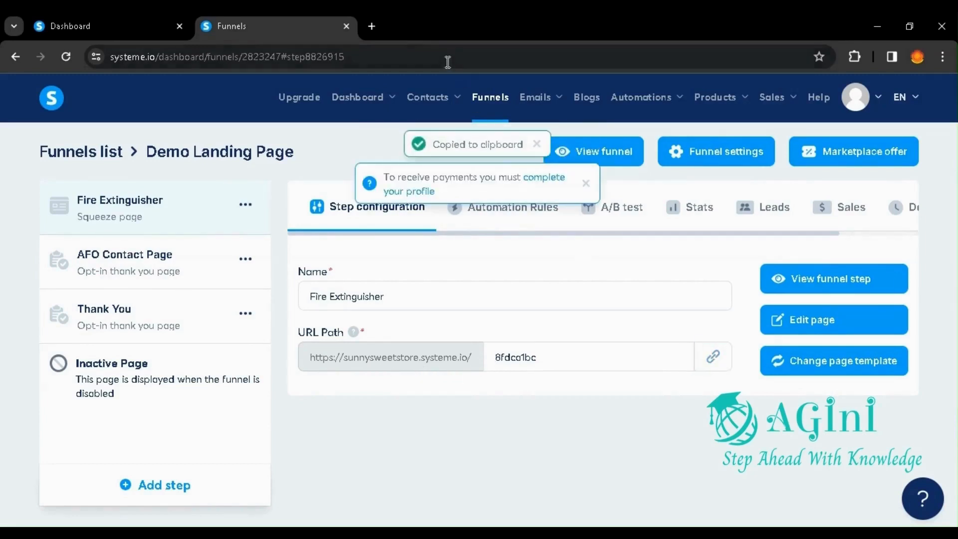
pyautogui.click(65, 26)
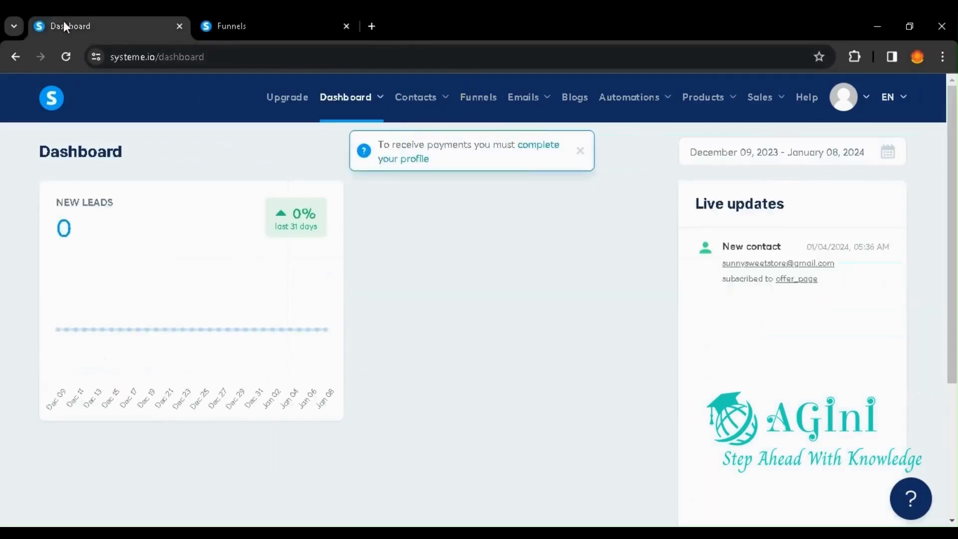
pyautogui.click(194, 58)
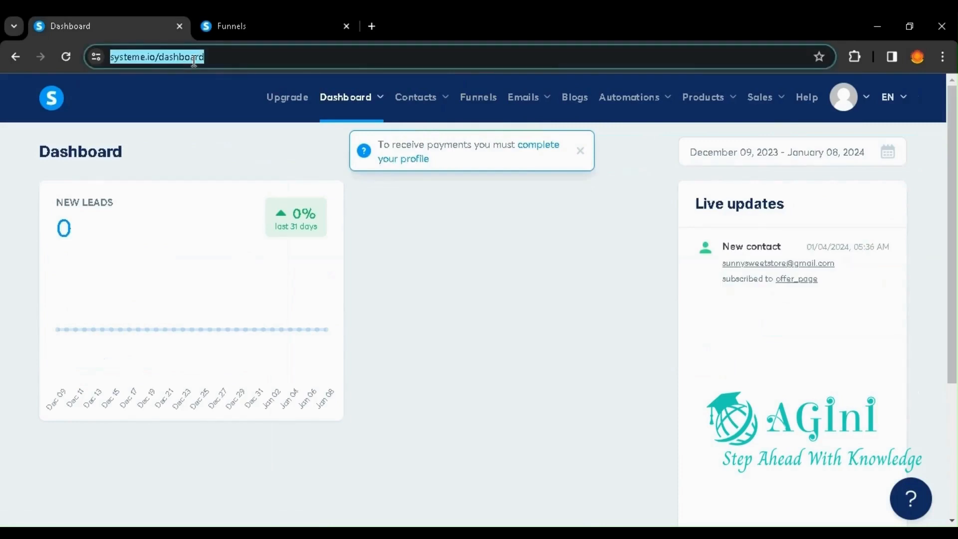
pyautogui.hotkey('ctrl', 'v')
pyautogui.press('Return')
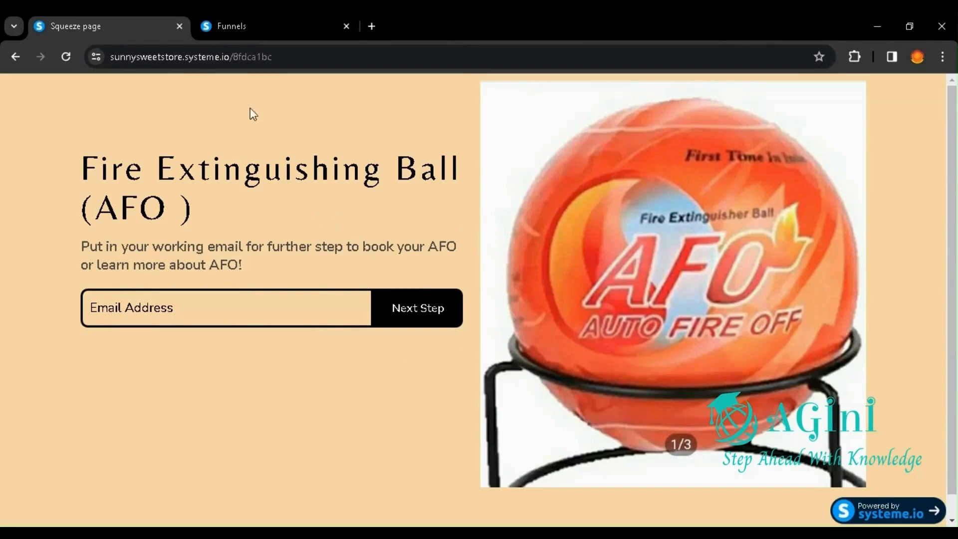
# Step: Examine the live Fire Extinguisher squeeze page against its funnel step, including a temporary view of the funnel step in a new tab
pyautogui.click(231, 26)
pyautogui.click(129, 23)
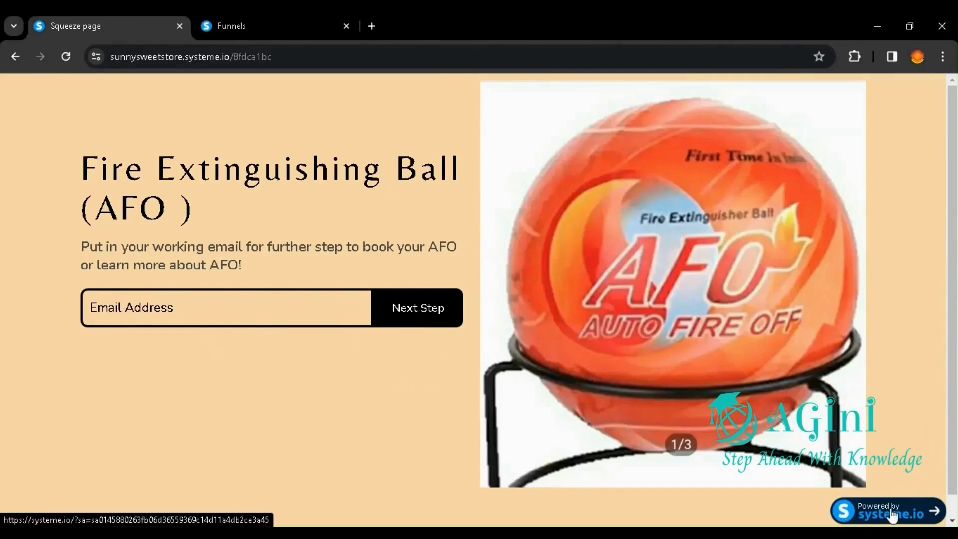
pyautogui.click(243, 26)
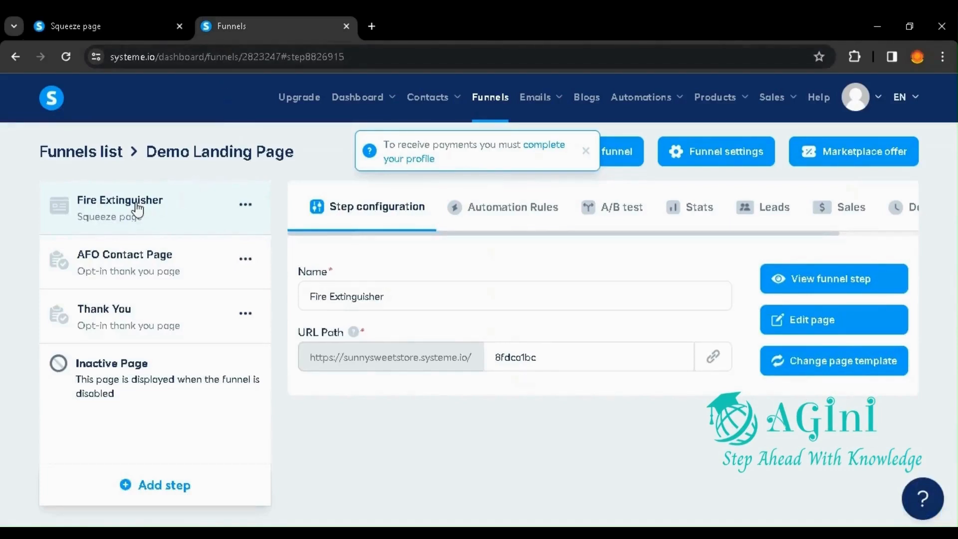
pyautogui.click(94, 24)
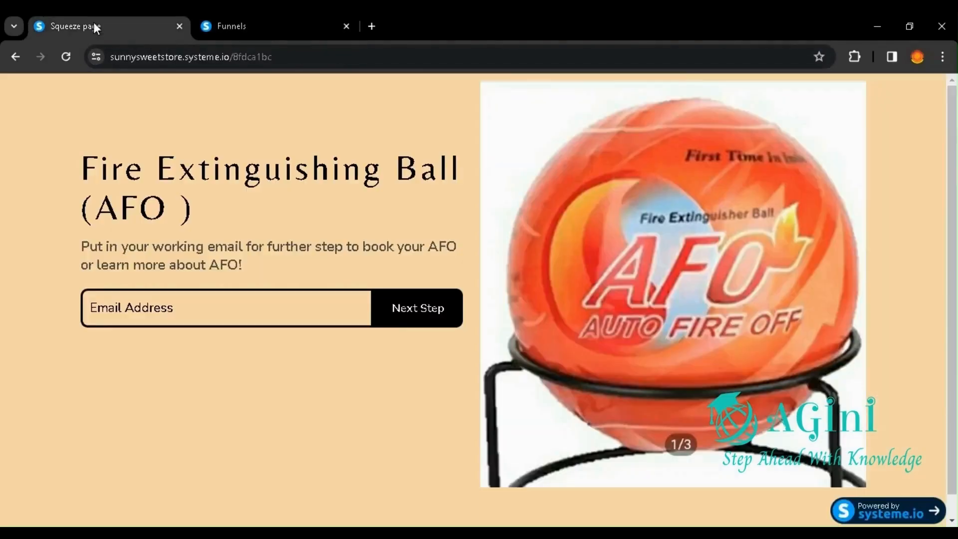
pyautogui.click(214, 25)
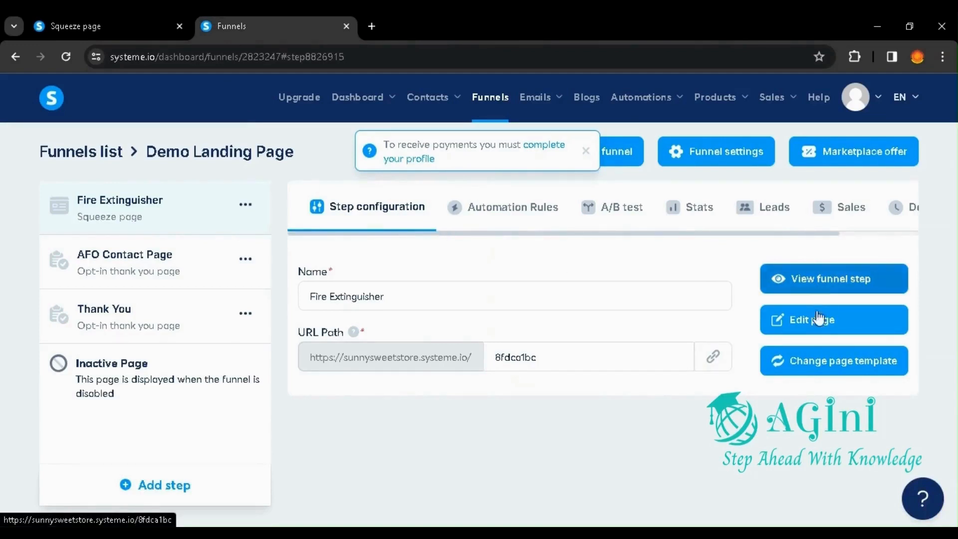
pyautogui.click(828, 279)
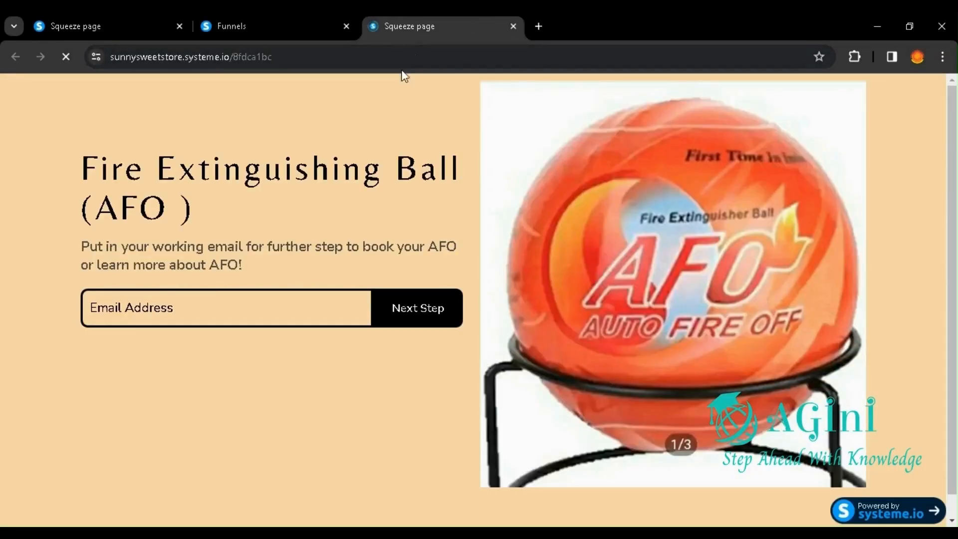
pyautogui.click(513, 26)
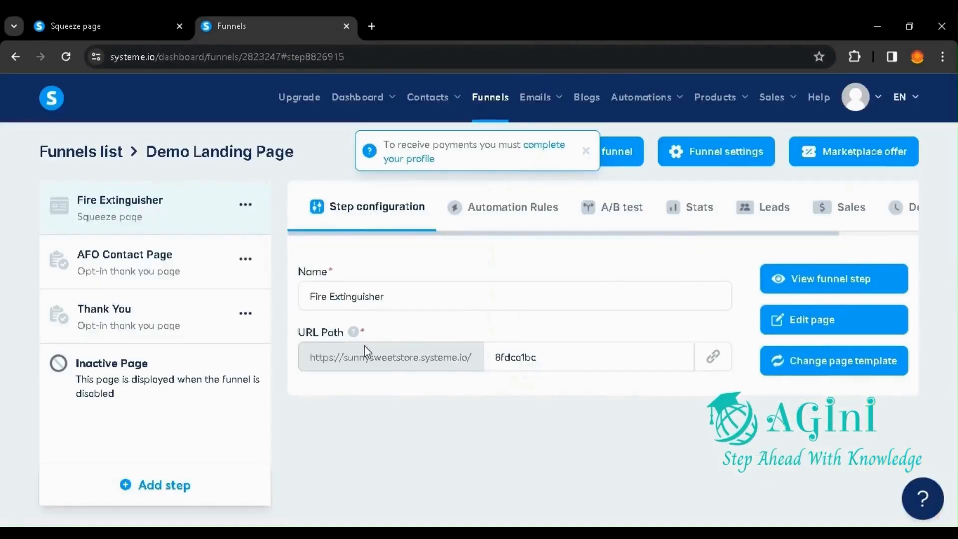
pyautogui.click(159, 15)
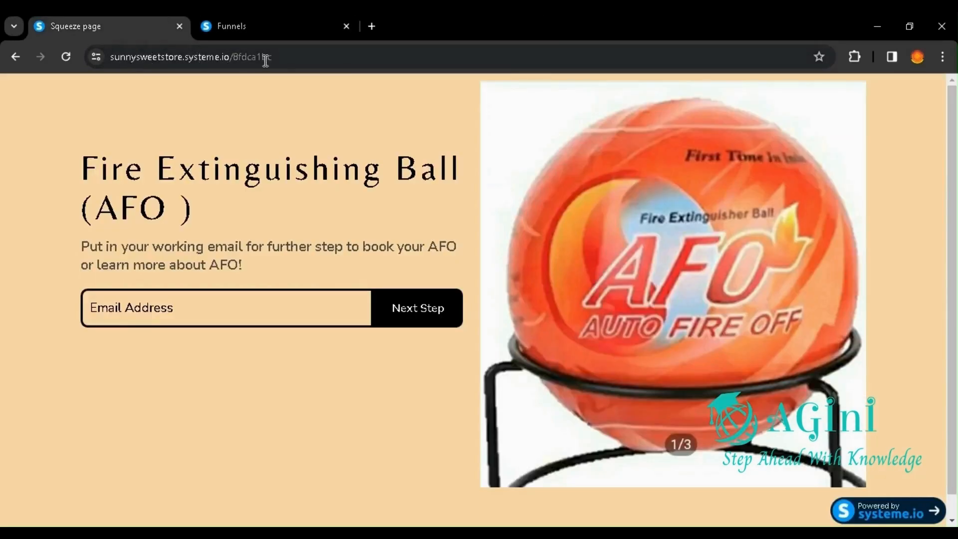
# Step: Set the Fire Extinguisher step's URL path to aiservices and save it
pyautogui.click(267, 22)
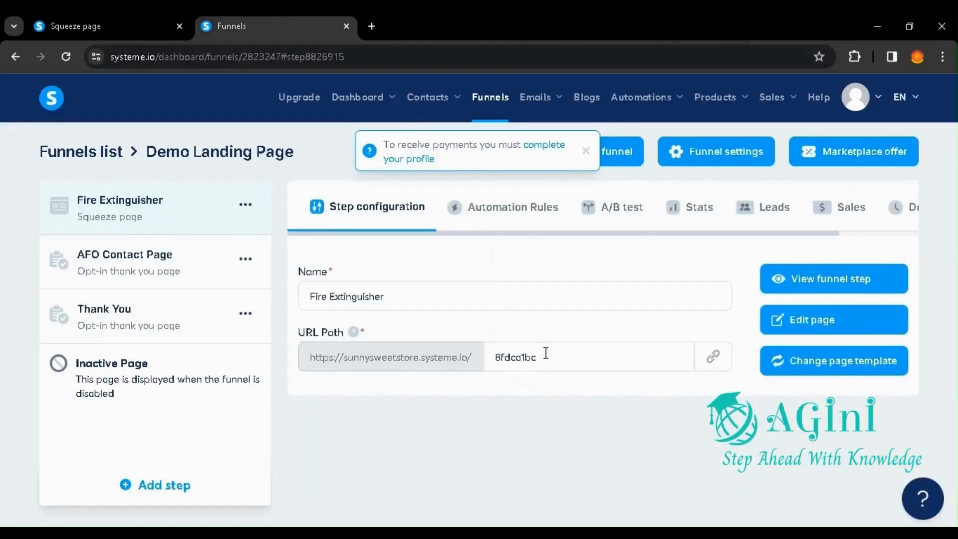
pyautogui.moveTo(545, 352); pyautogui.dragTo(494, 353)
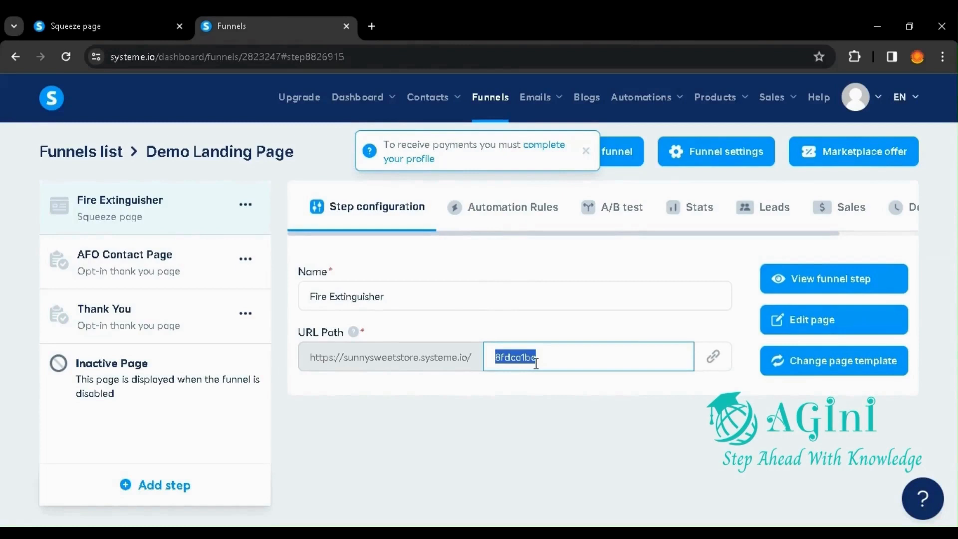
pyautogui.write('ai')
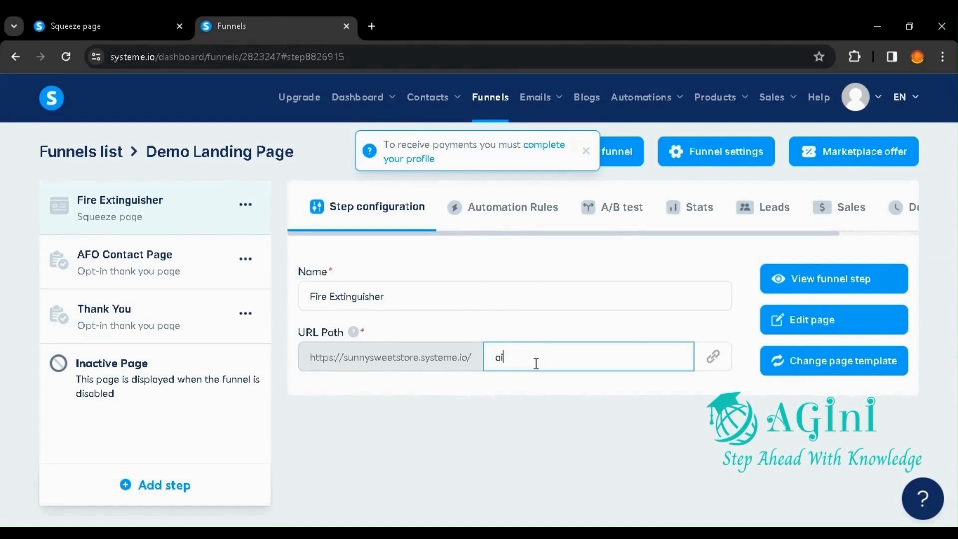
pyautogui.write('services')
pyautogui.click(648, 302)
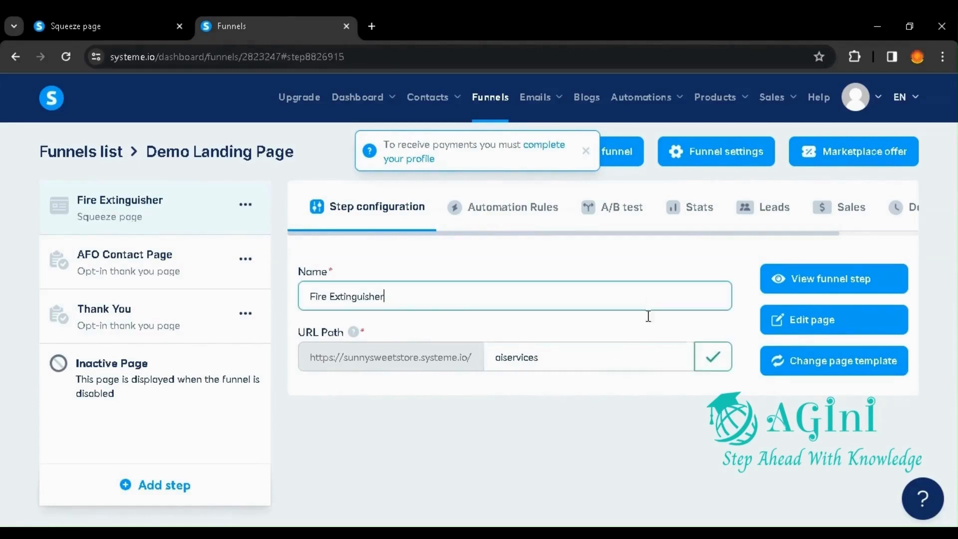
pyautogui.click(715, 360)
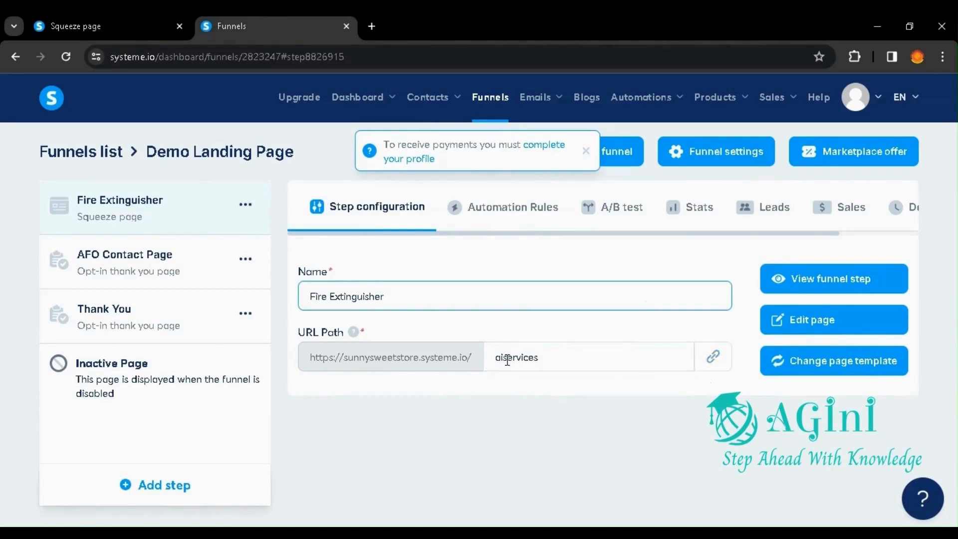
# Step: Reload the live squeeze page at its old address to check the former link
pyautogui.moveTo(181, 151); pyautogui.dragTo(151, 19)
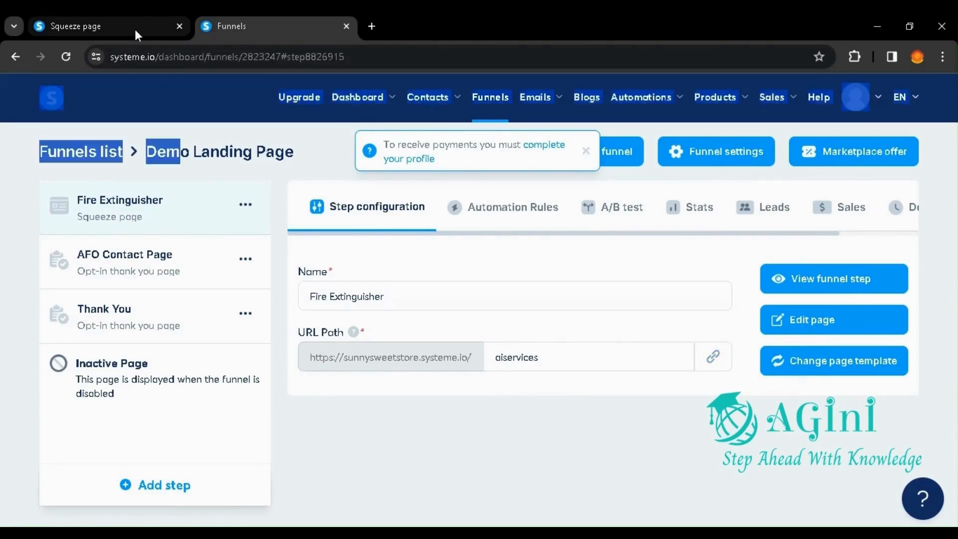
pyautogui.click(133, 29)
pyautogui.click(65, 63)
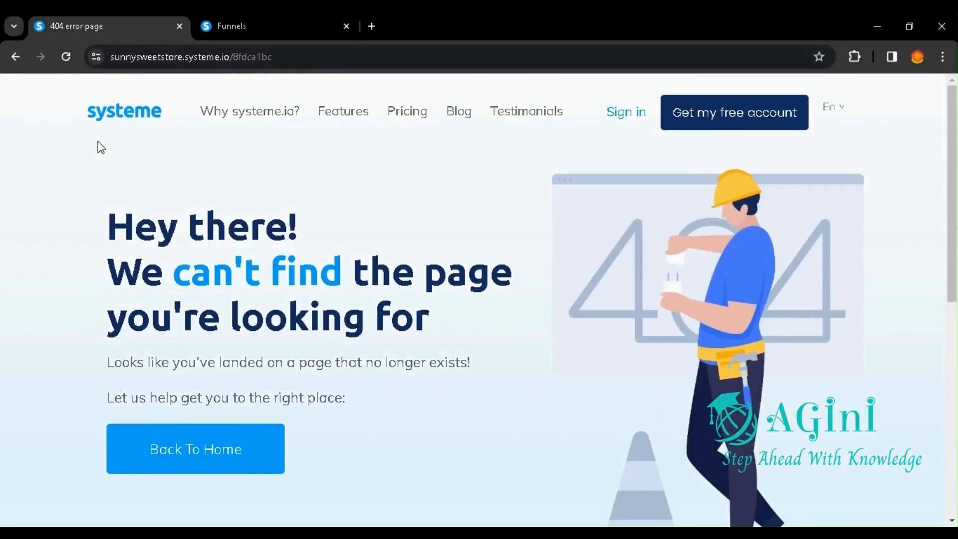
# Step: Open the live squeeze page at the sunnysweetstore.systeme.io/aiservices address
pyautogui.moveTo(278, 57); pyautogui.dragTo(231, 59)
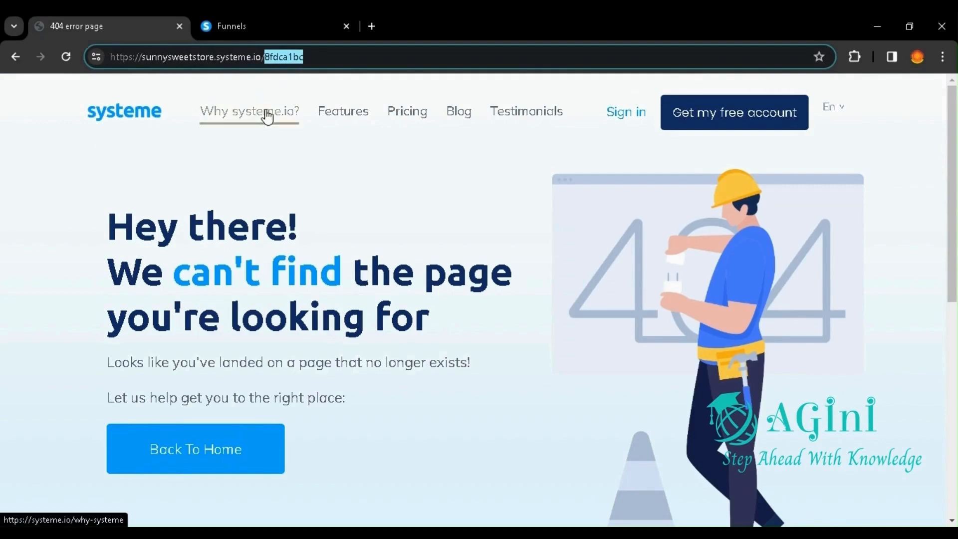
pyautogui.write('aiser')
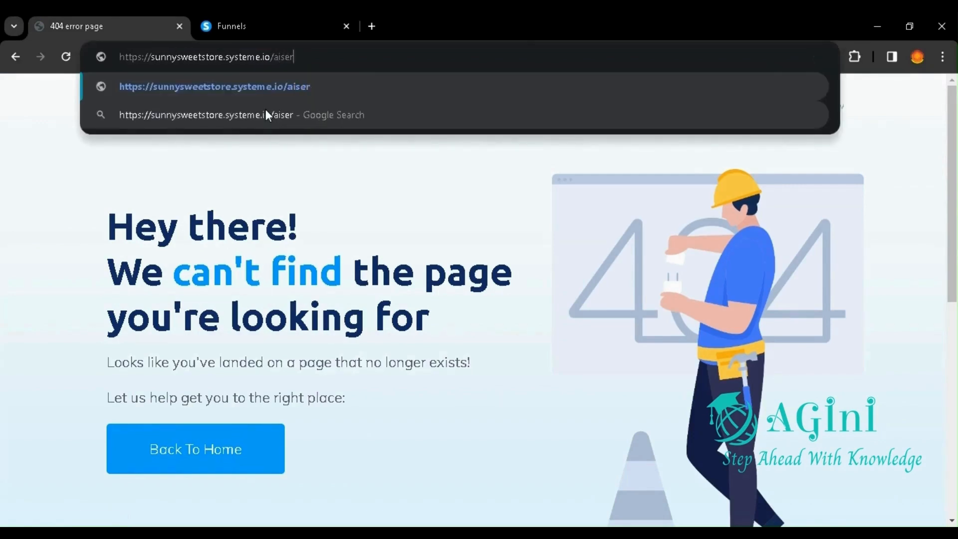
pyautogui.write('vices')
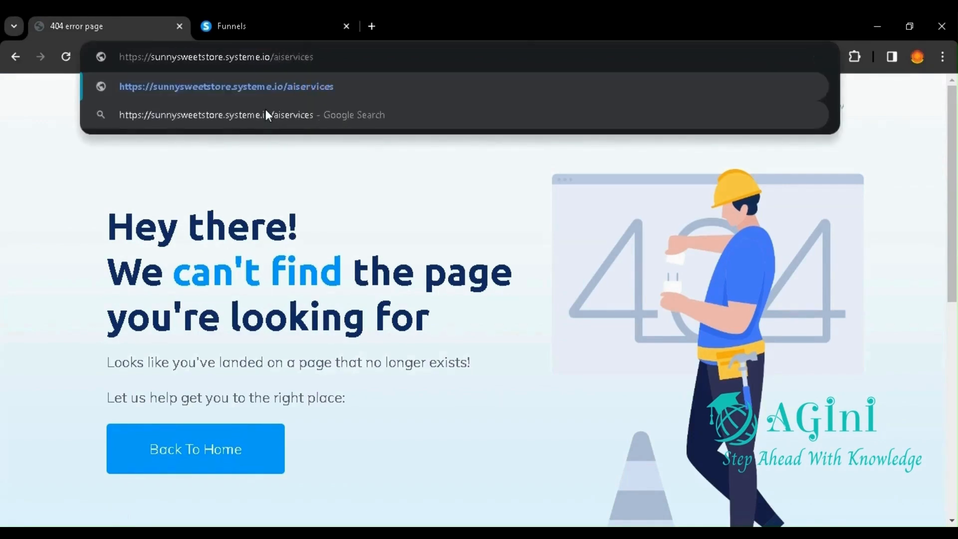
pyautogui.press('Return')
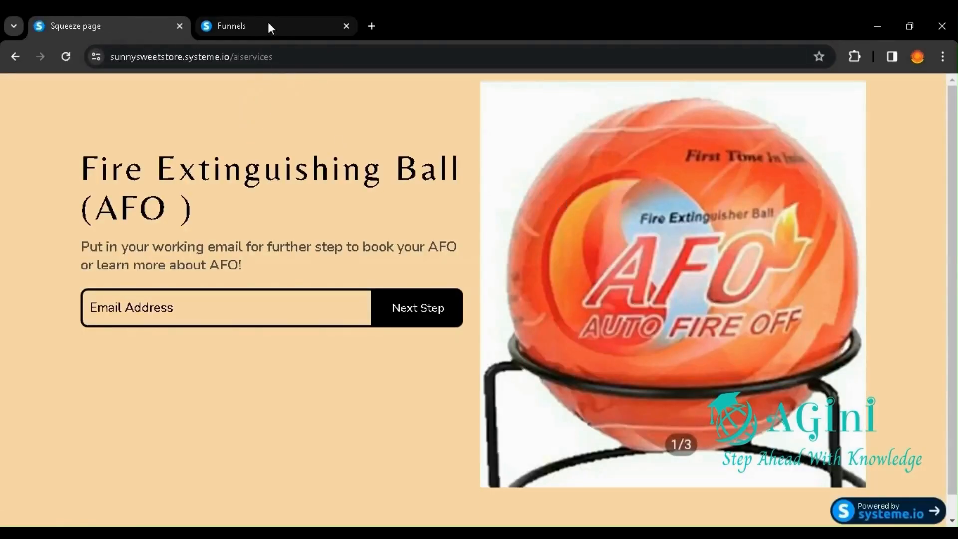
# Step: Compare the live page's aiservices path with its Fire Extinguishing Ball heading, and return to the funnel's step configuration
pyautogui.doubleClick(232, 56)
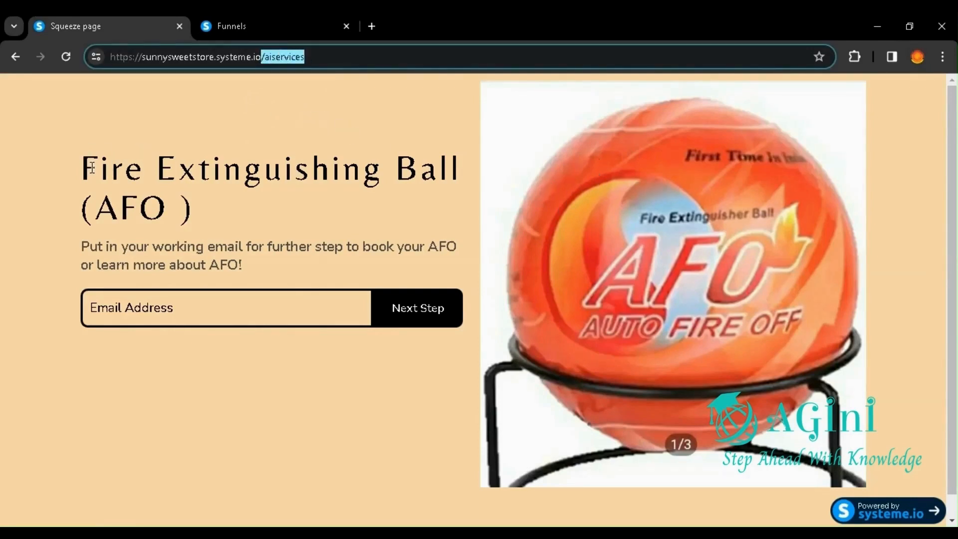
pyautogui.moveTo(81, 172); pyautogui.dragTo(470, 173)
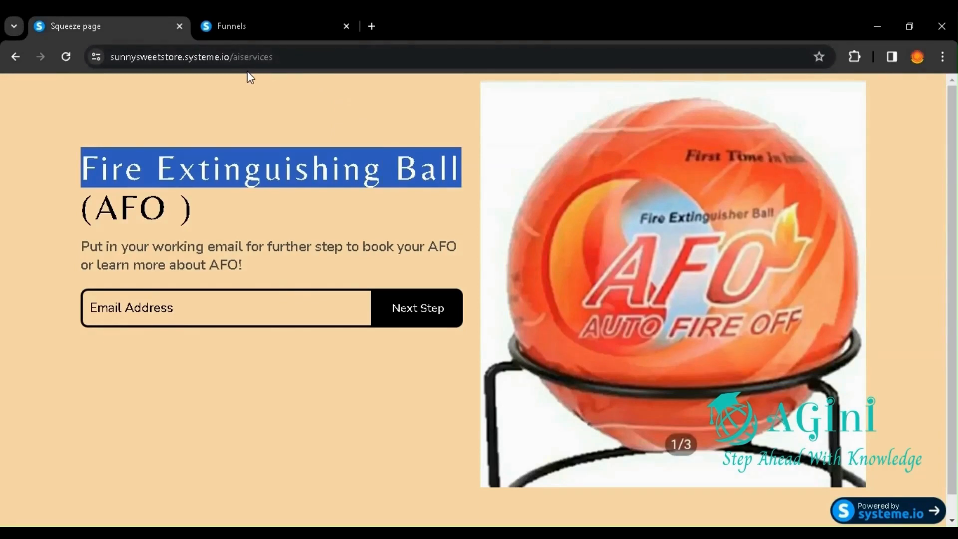
pyautogui.click(255, 15)
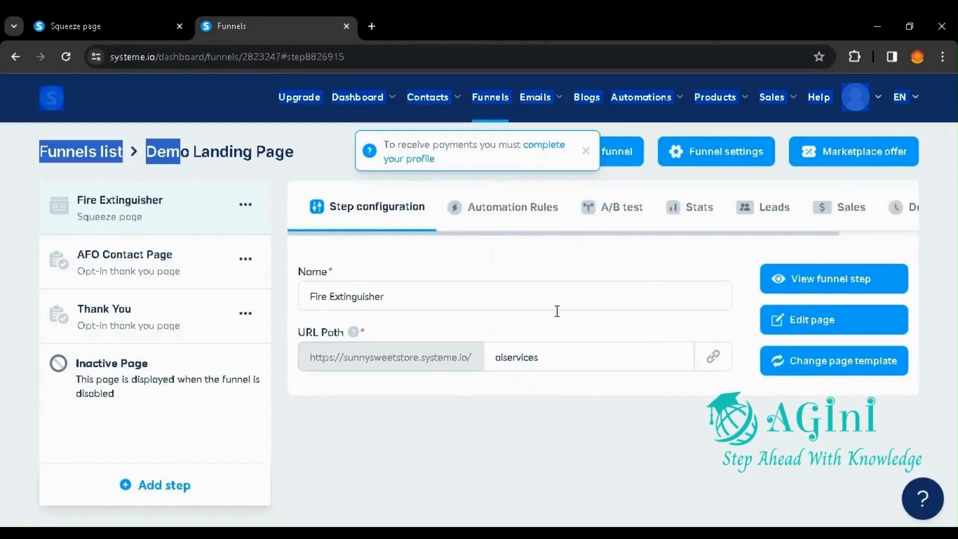
# Step: Change the Fire Extinguisher step's URL path to ai-services and save it
pyautogui.click(548, 365)
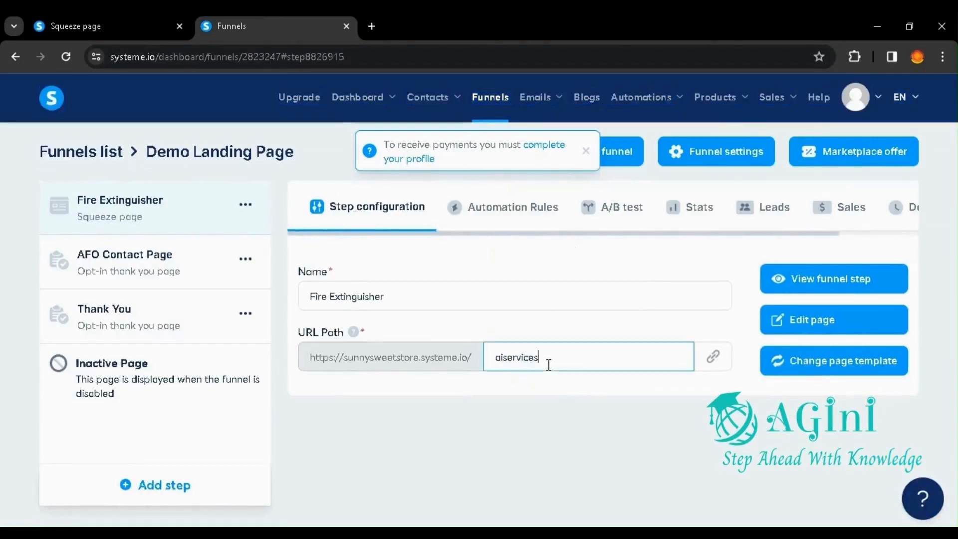
pyautogui.click(503, 357)
pyautogui.write('-')
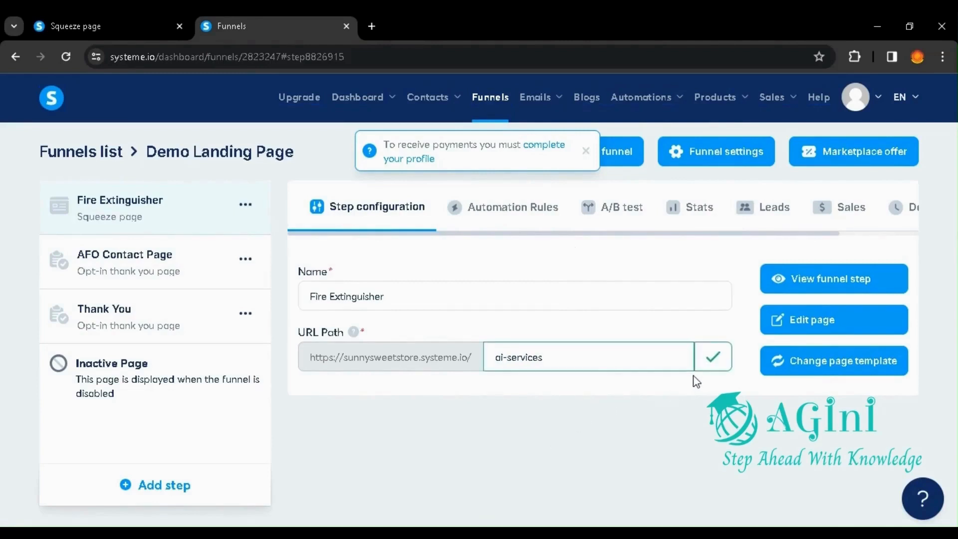
# Step: Reload the live squeeze page at its aiservices address to check the former link
pyautogui.click(108, 37)
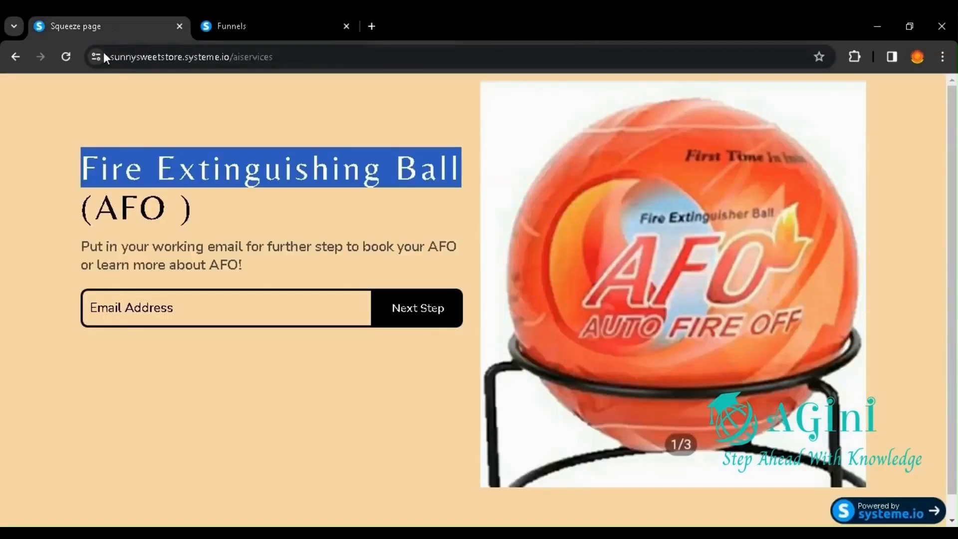
pyautogui.click(240, 58)
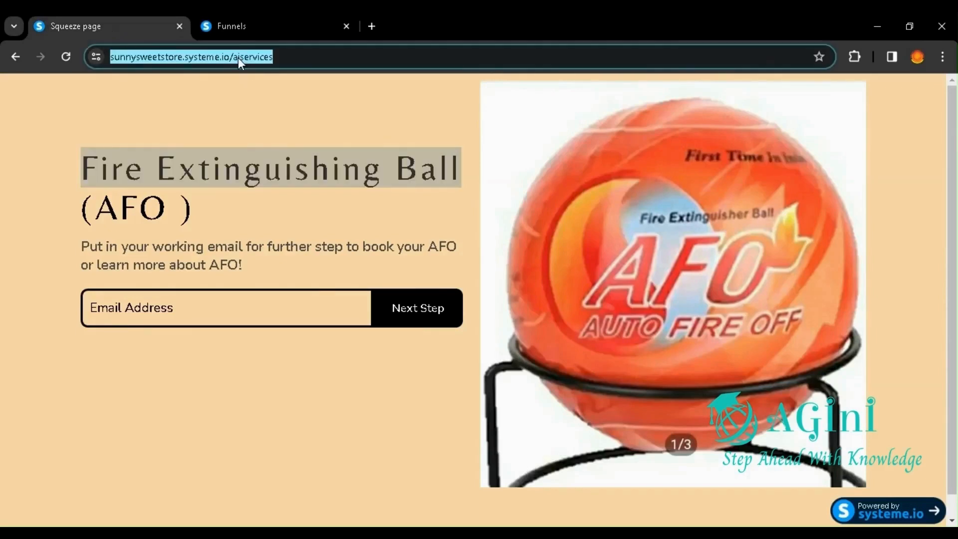
pyautogui.click(66, 56)
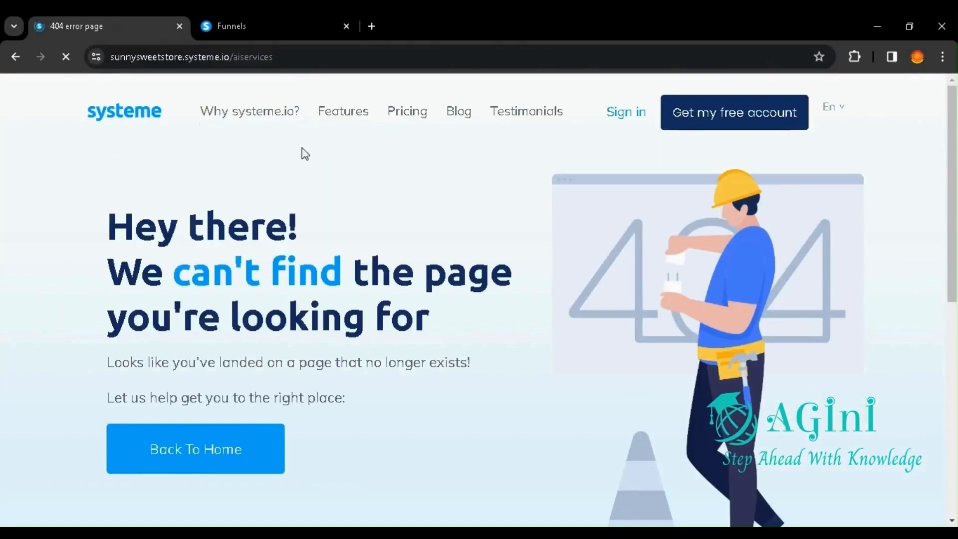
# Step: Open the live squeeze page at sunnysweetstore.systeme.io/ai-services, and return to the URL path setting in the funnel's step configuration
pyautogui.click(241, 60)
pyautogui.click(241, 58)
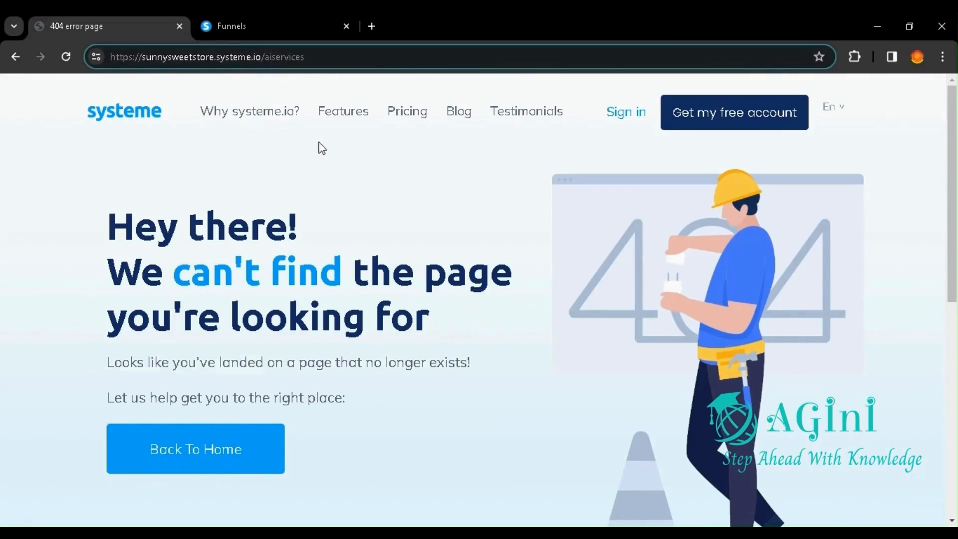
pyautogui.write('-')
pyautogui.press('Return')
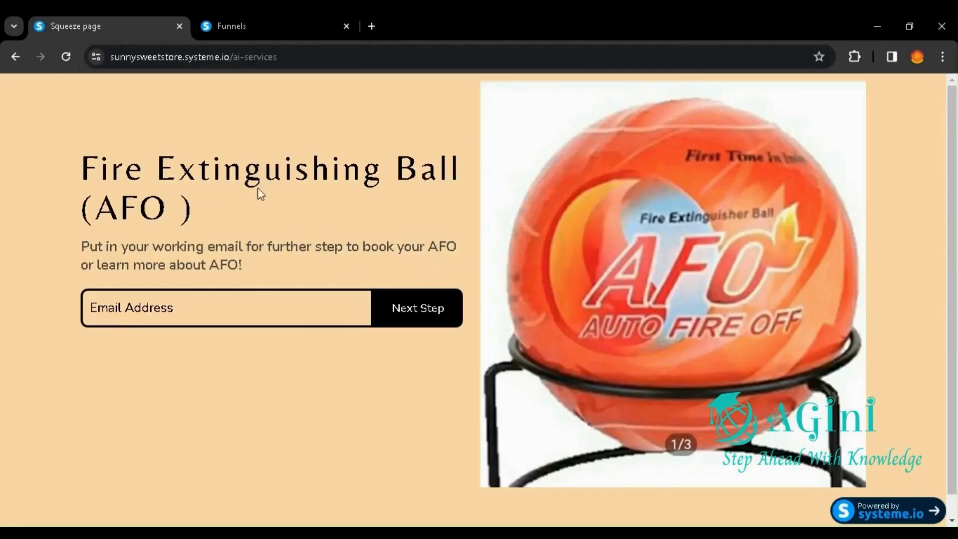
pyautogui.click(237, 26)
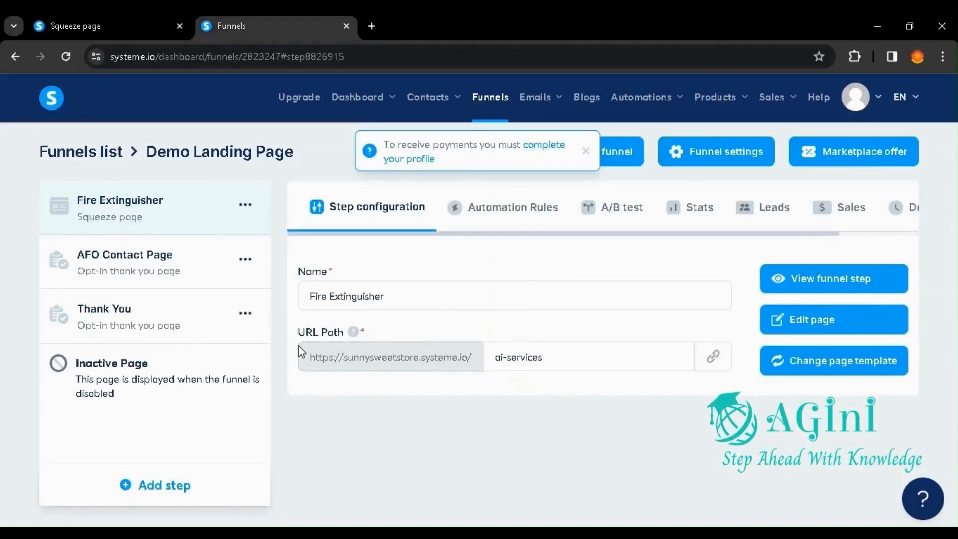
pyautogui.moveTo(298, 332); pyautogui.dragTo(345, 338)
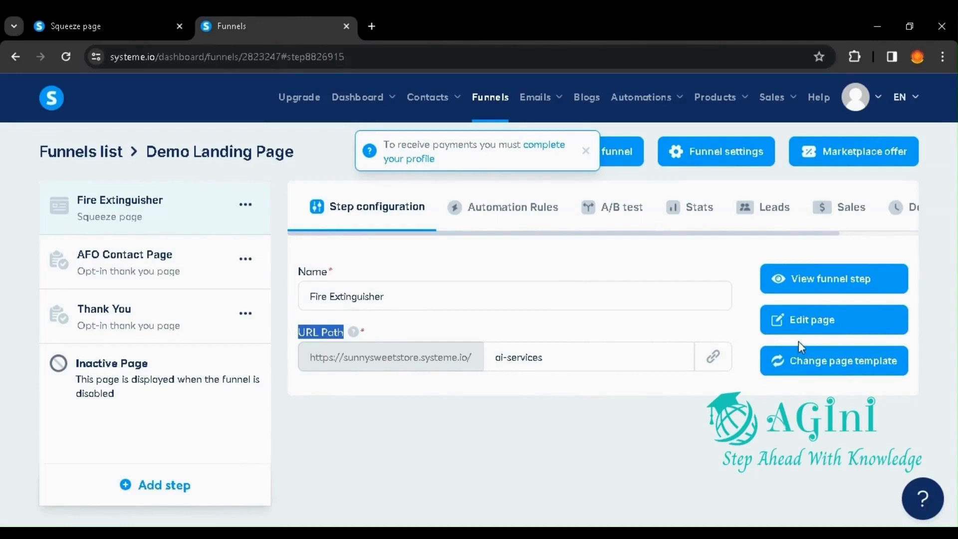
# Step: Open the Fire Extinguisher page for editing in a new browser tab and look through the available page elements
pyautogui.rightClick(809, 327)
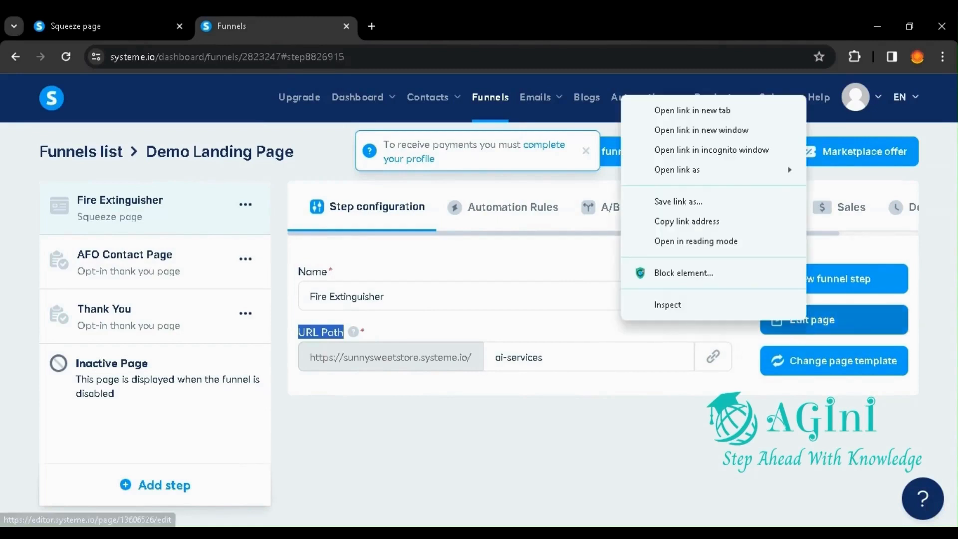
pyautogui.click(699, 110)
pyautogui.moveTo(707, 121)
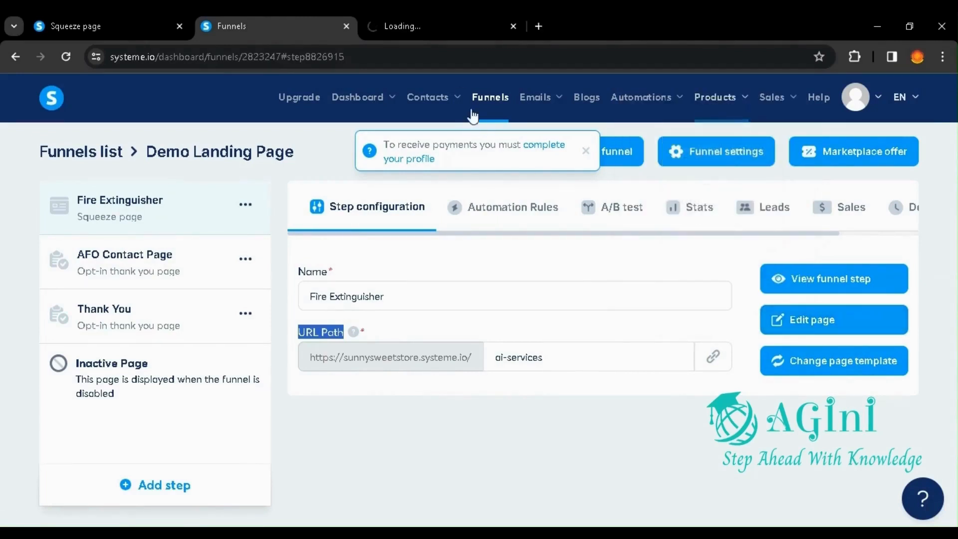
pyautogui.click(439, 28)
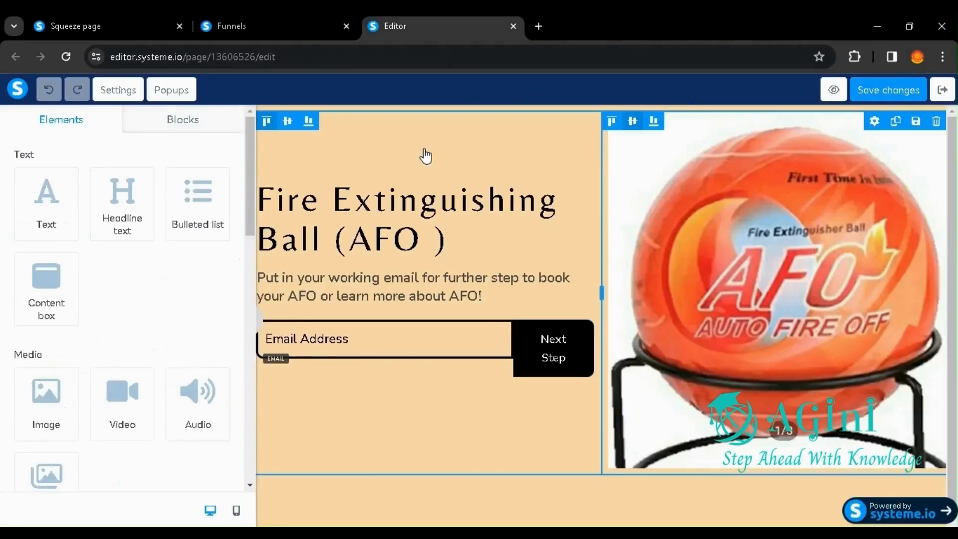
pyautogui.scroll(-4, 164, 216)
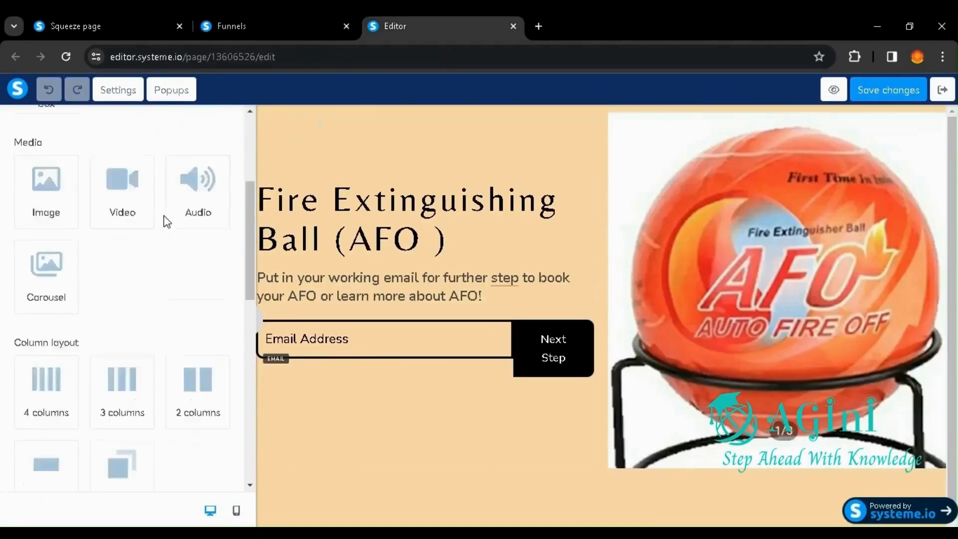
pyautogui.scroll(-12, 164, 216)
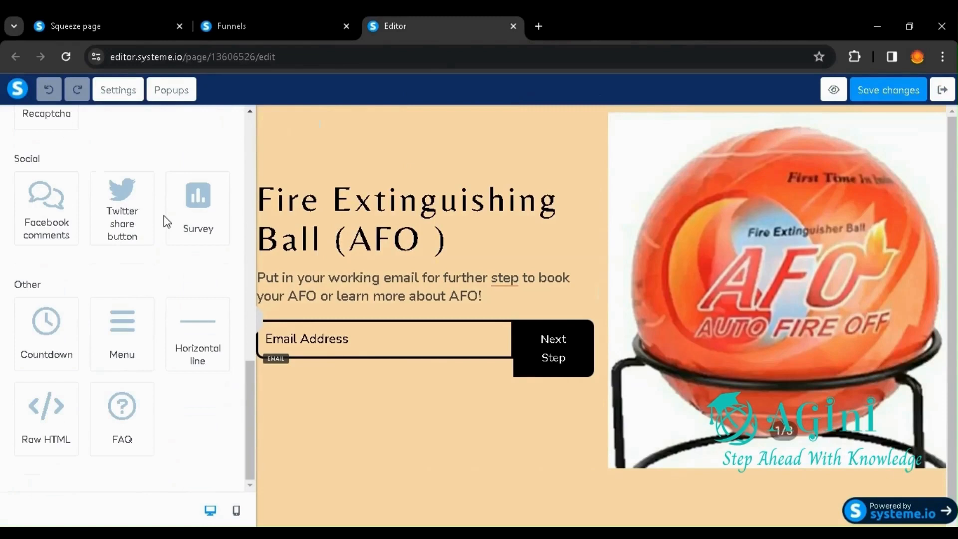
pyautogui.scroll(15, 163, 216)
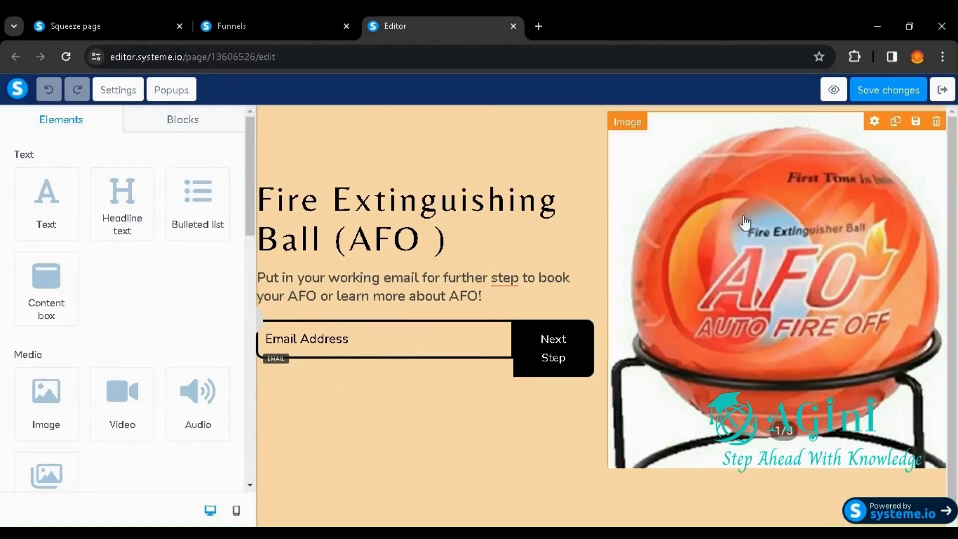
# Step: Rename the funnel's AFO Contact Page step to Information
pyautogui.click(250, 31)
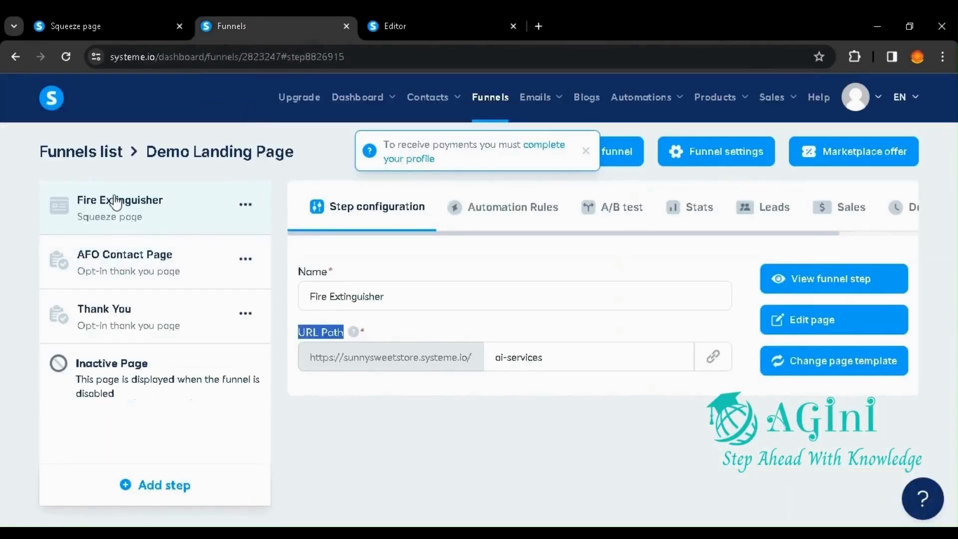
pyautogui.click(93, 264)
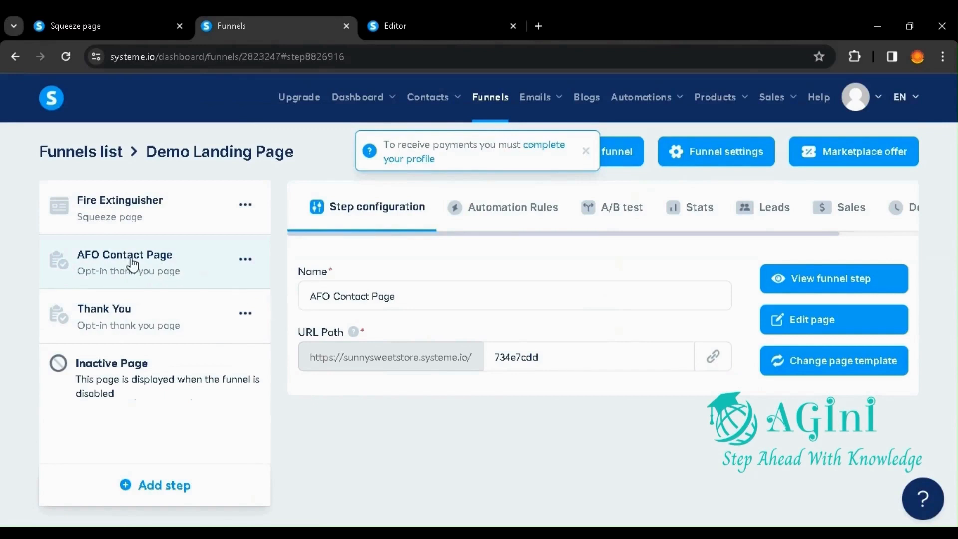
pyautogui.click(246, 260)
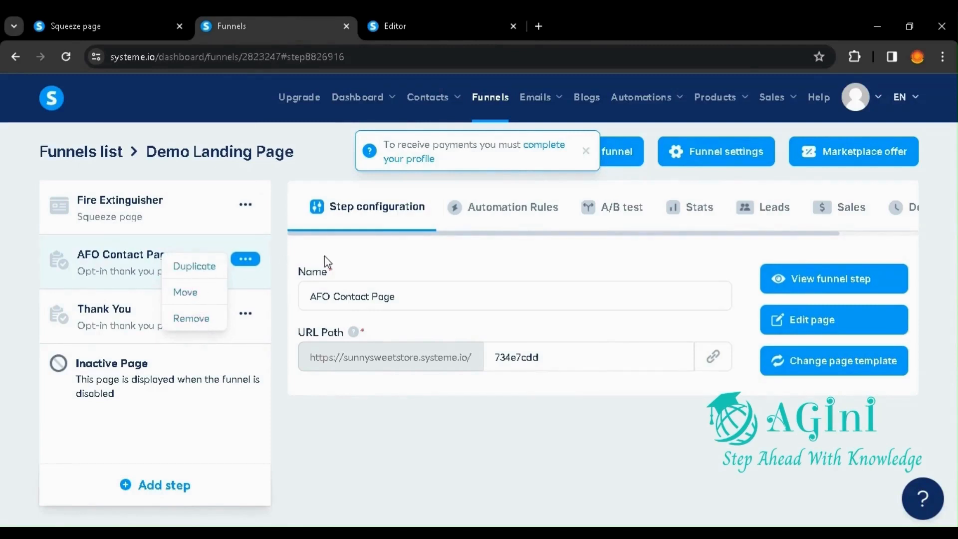
pyautogui.moveTo(398, 297); pyautogui.dragTo(289, 316)
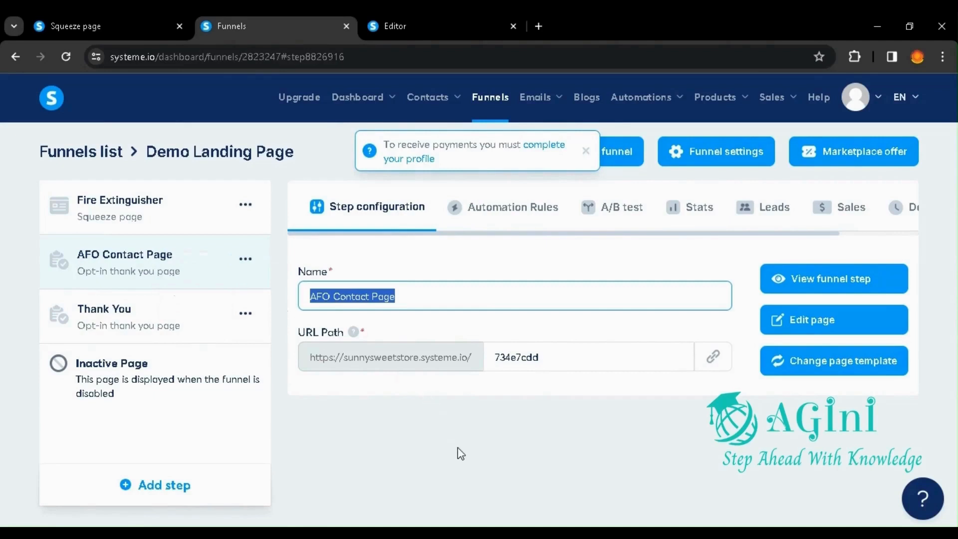
pyautogui.write('Information')
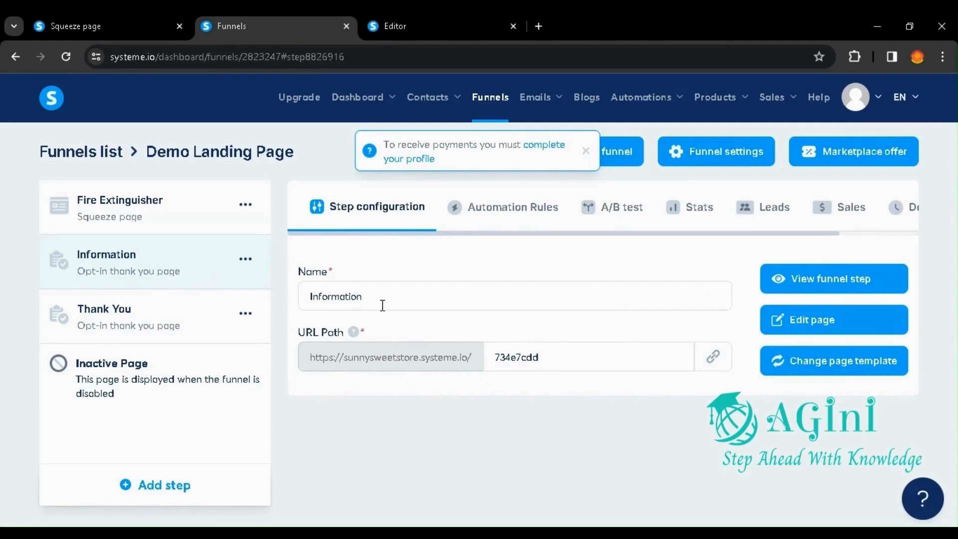
pyautogui.click(558, 354)
pyautogui.moveTo(558, 355); pyautogui.dragTo(487, 349)
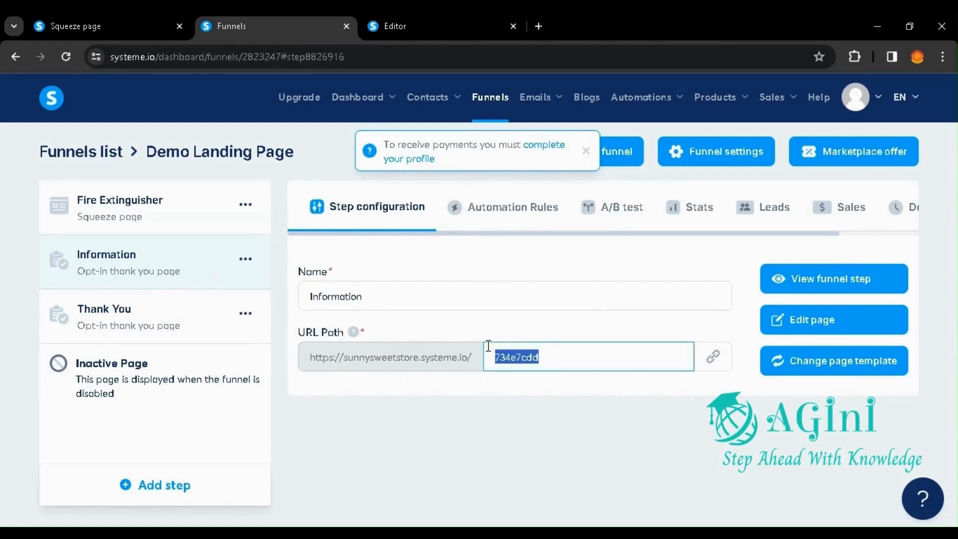
pyautogui.click(499, 436)
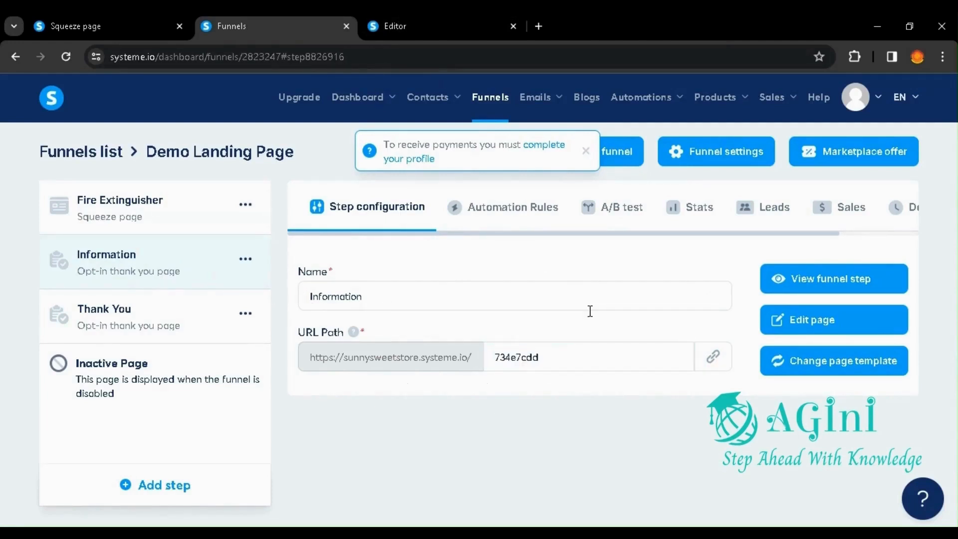
# Step: View the Information step's live page, look through its content, and return to the funnel's step configuration
pyautogui.click(817, 280)
pyautogui.scroll(-8, 719, 269)
pyautogui.scroll(8, 721, 272)
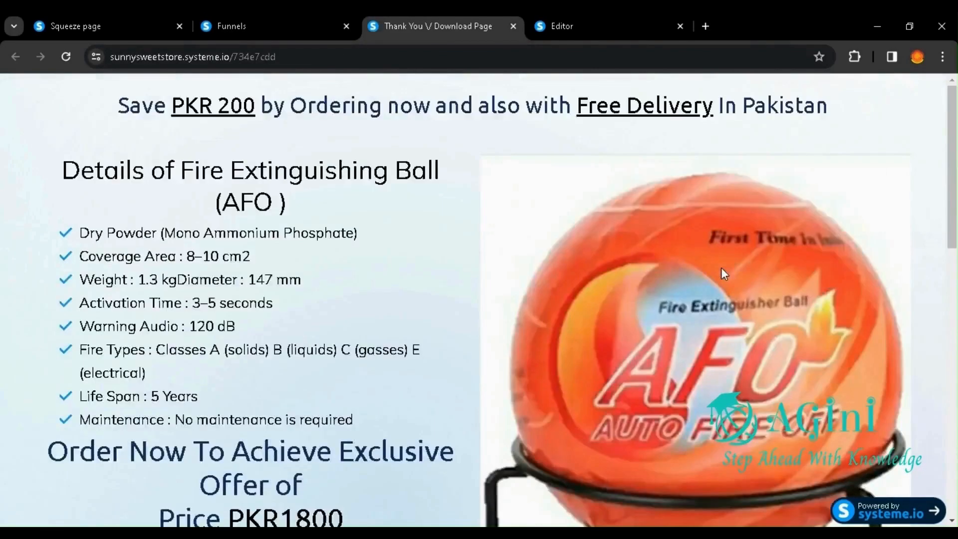
pyautogui.scroll(-8, 720, 268)
pyautogui.scroll(8, 721, 267)
pyautogui.click(306, 27)
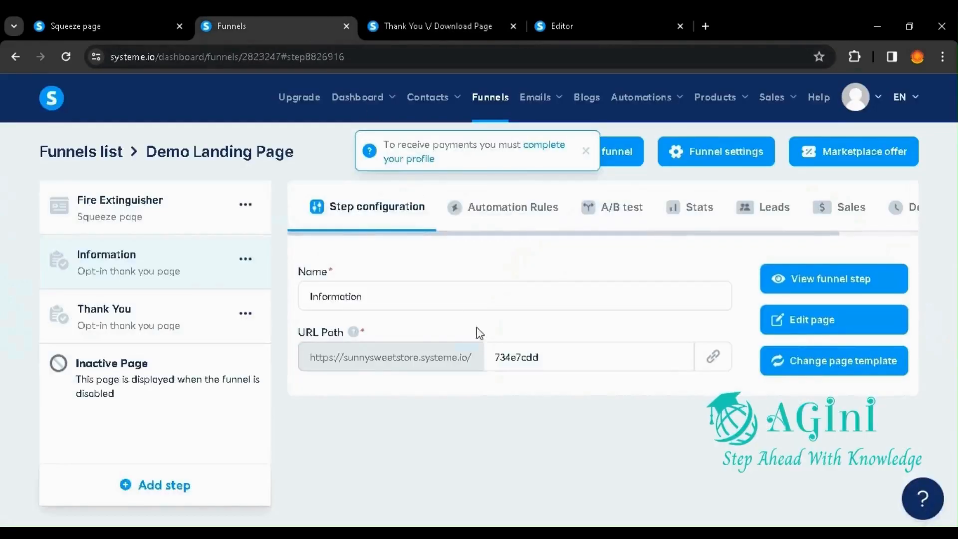
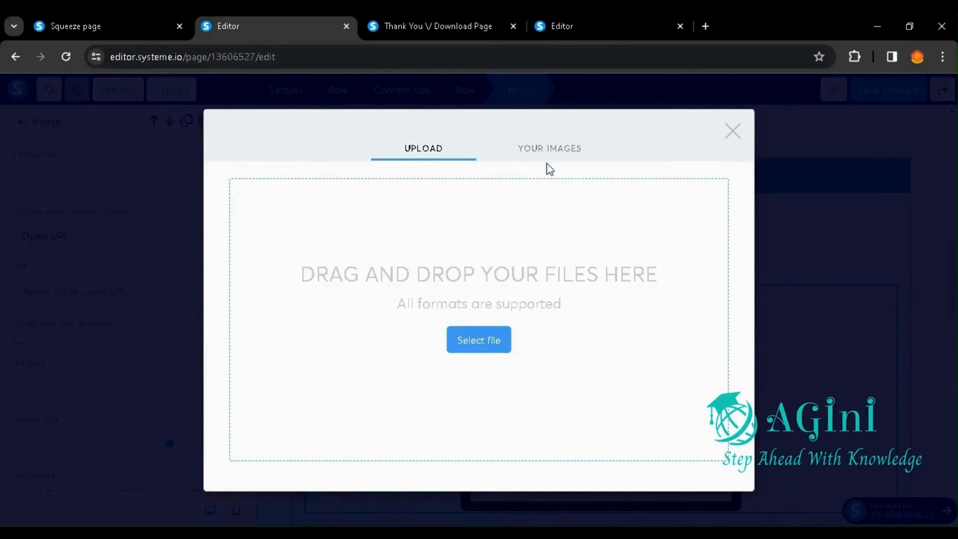
# Step: Insert SocialMediaKit-28.jpg from the account's uploaded images into the image element below the Offer list
pyautogui.click(548, 158)
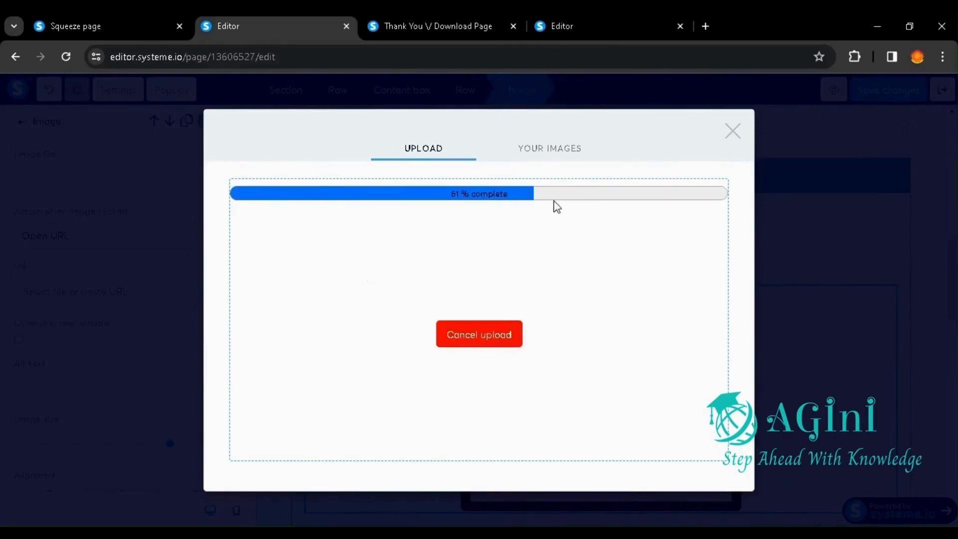
pyautogui.click(525, 148)
pyautogui.click(295, 276)
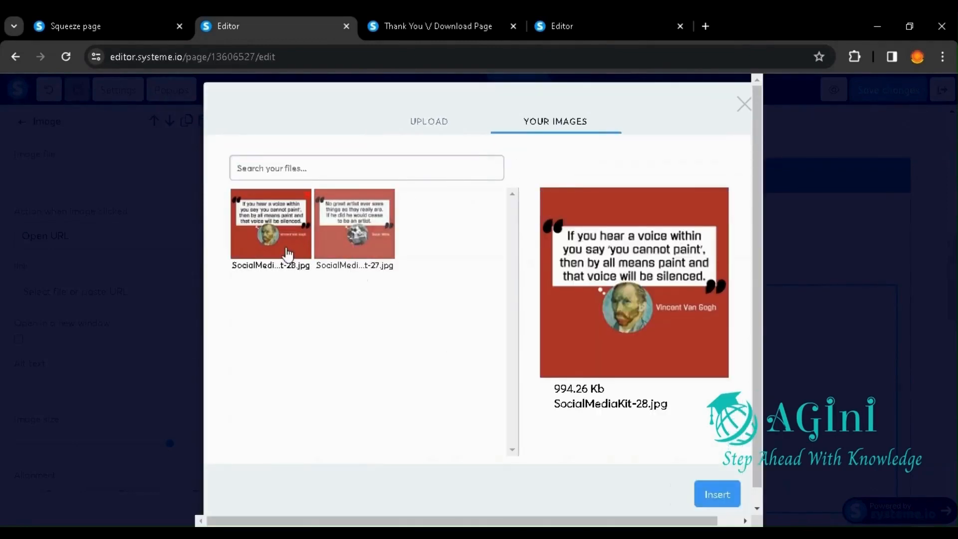
pyautogui.click(337, 244)
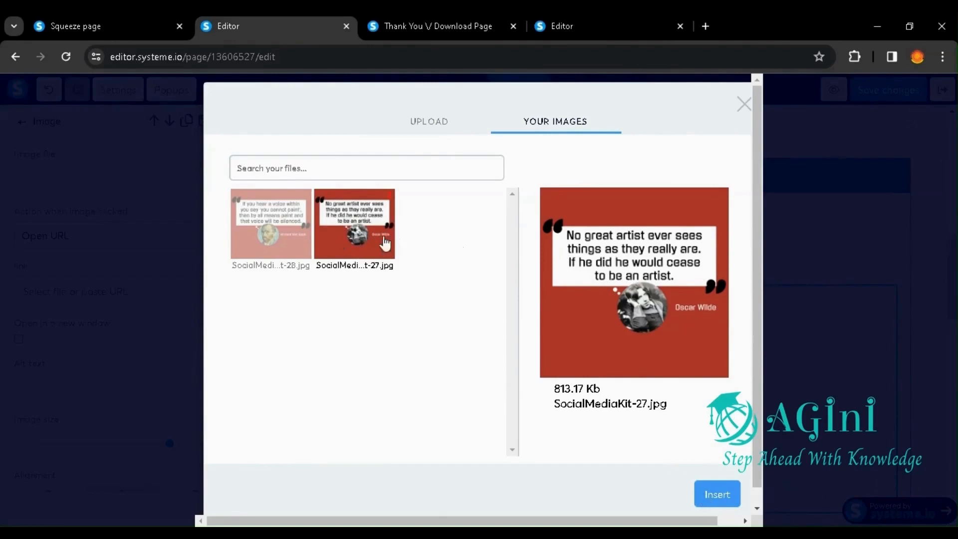
pyautogui.click(270, 232)
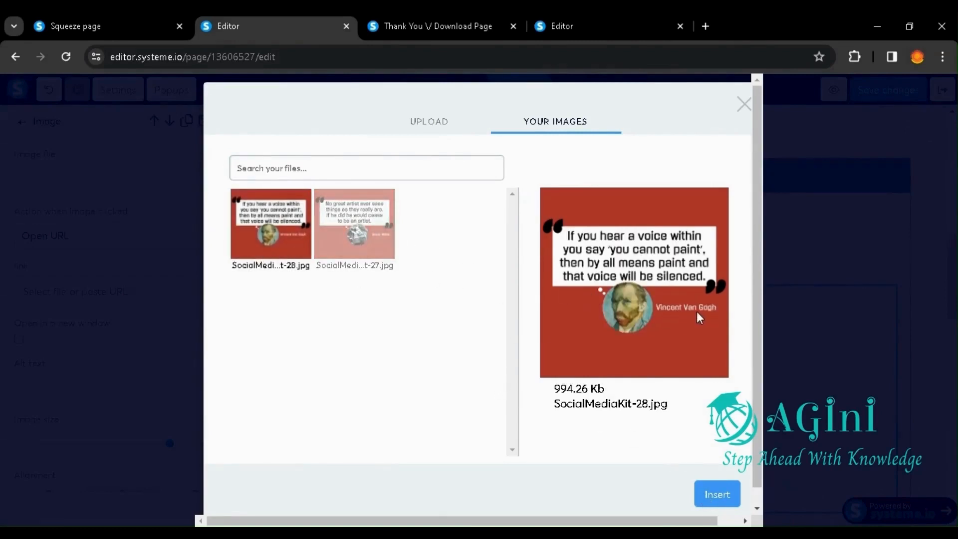
pyautogui.click(716, 496)
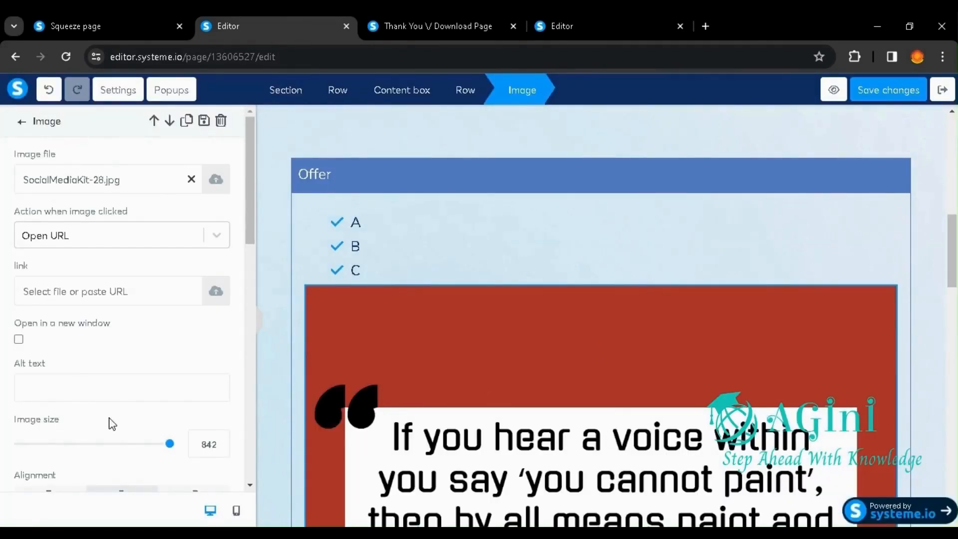
# Step: Try out the quote image's blur filter and set it back to 0
pyautogui.moveTo(168, 450)
pyautogui.mouseDown()
pyautogui.moveTo(66, 451)
pyautogui.moveTo(176, 451)
pyautogui.mouseUp()
pyautogui.scroll(-4, 97, 458)
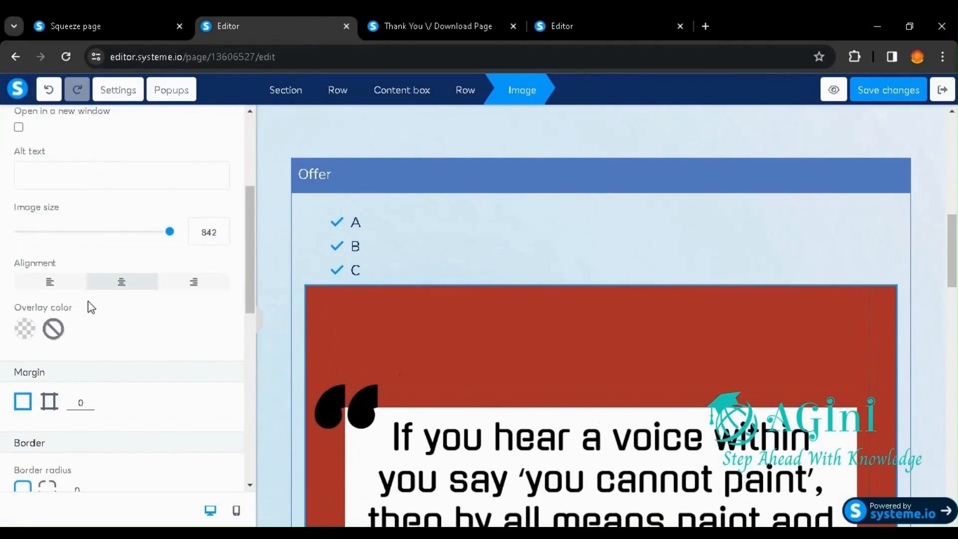
pyautogui.scroll(-1, 129, 357)
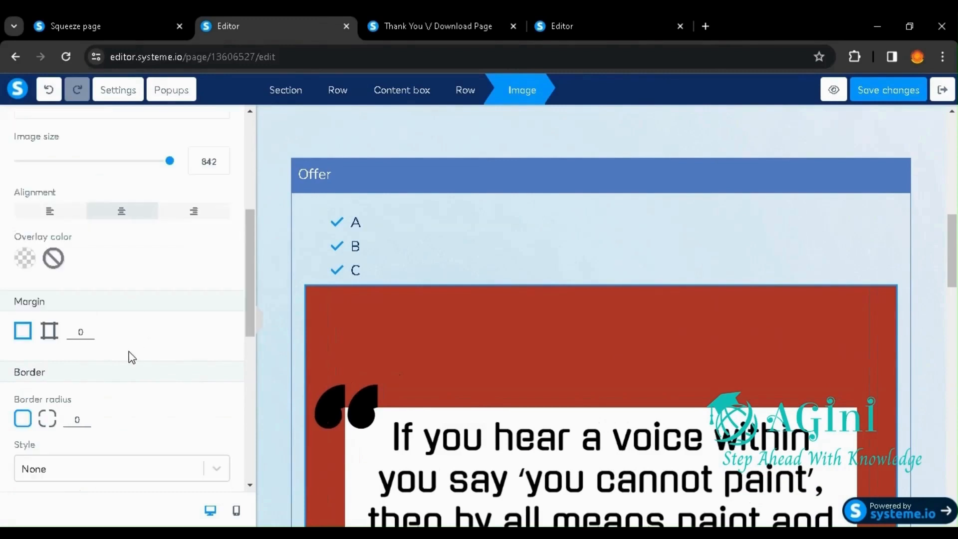
pyautogui.scroll(-2, 71, 419)
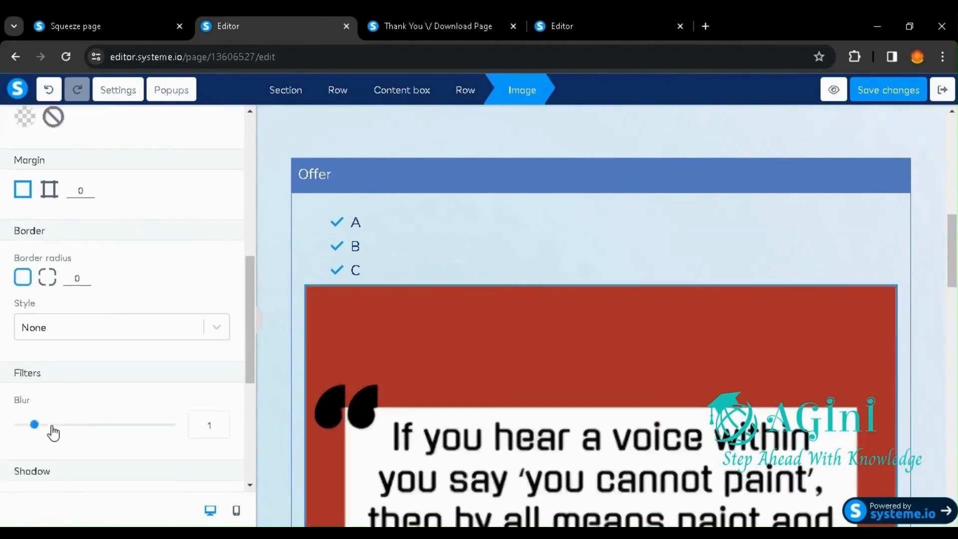
pyautogui.click(81, 424)
pyautogui.moveTo(43, 424); pyautogui.dragTo(15, 425)
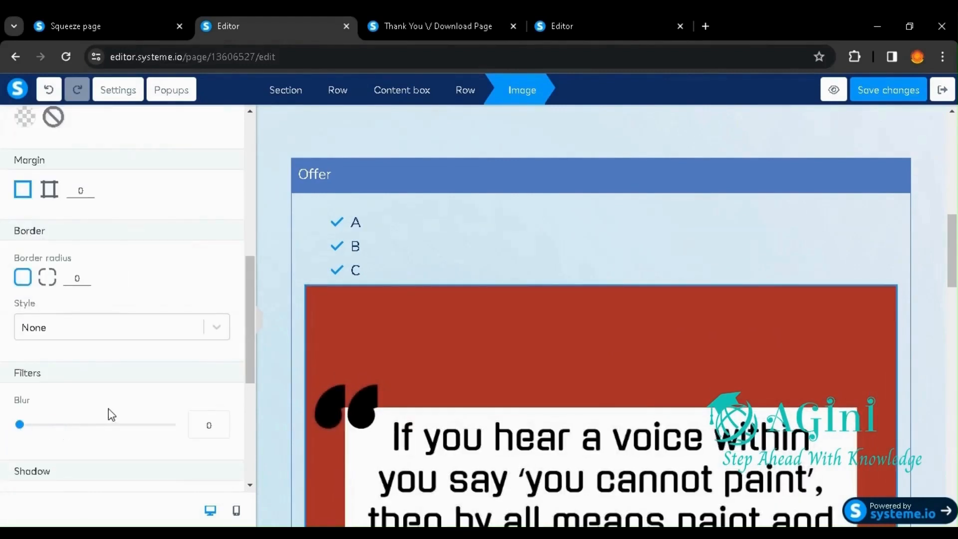
# Step: Set the quote image's delay before displaying to 5 and check its desktop and mobile visibility options
pyautogui.scroll(-4, 113, 406)
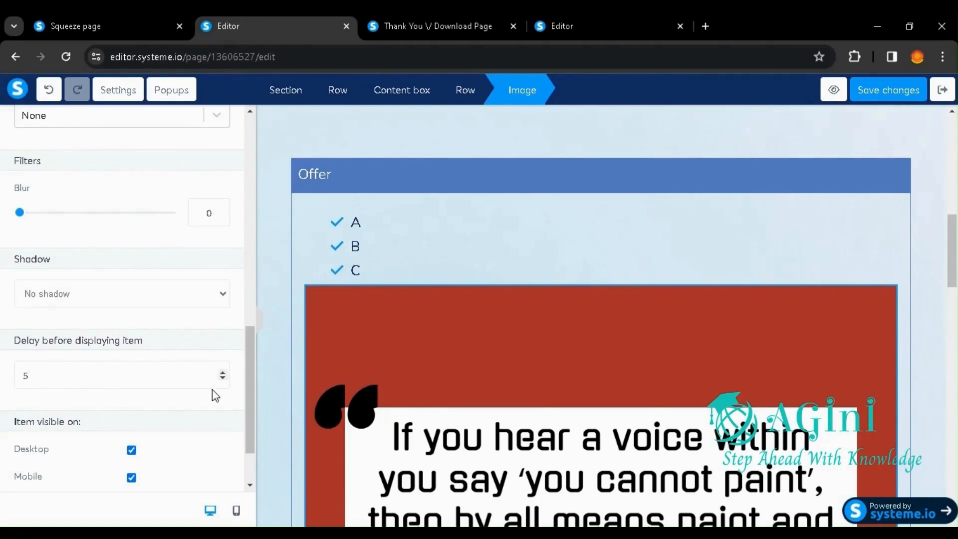
pyautogui.scroll(-2, 204, 415)
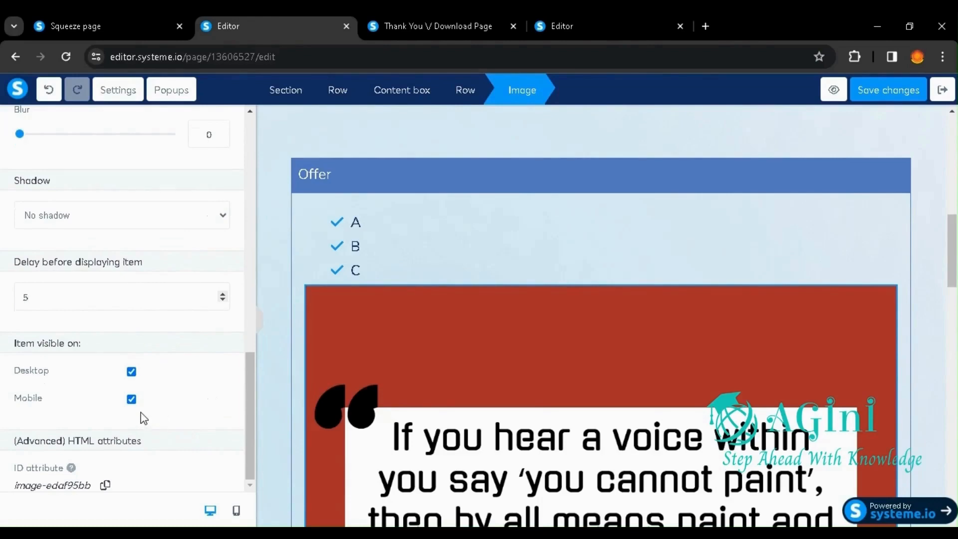
# Step: Add a Video element between the Offer box with the quote image and the order form heading
pyautogui.moveTo(956, 254); pyautogui.dragTo(931, 87)
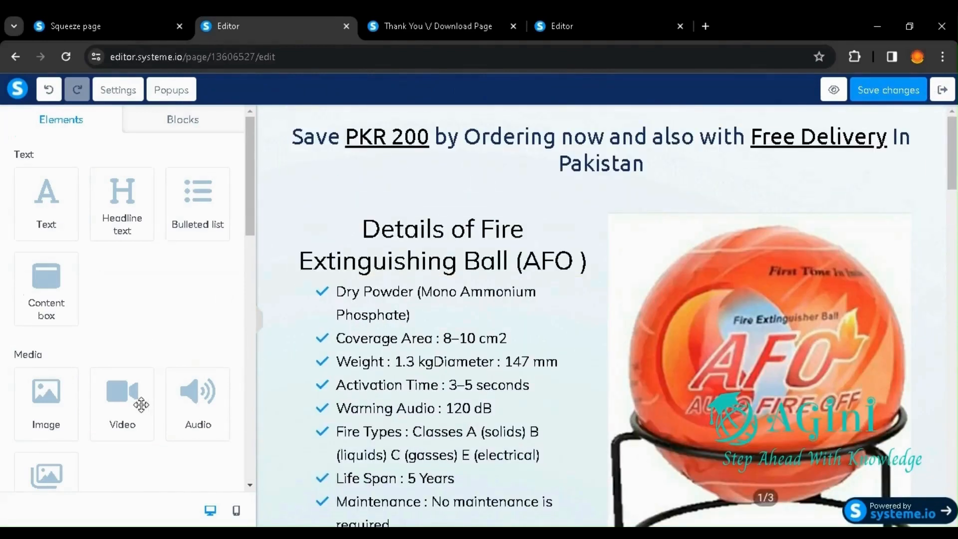
pyautogui.scroll(-3, 115, 401)
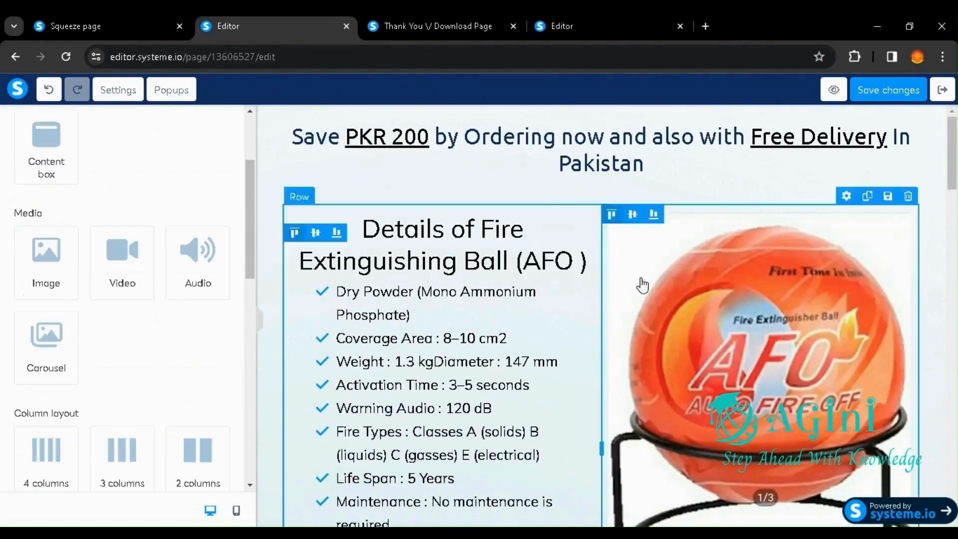
pyautogui.scroll(-7, 659, 275)
pyautogui.scroll(-12, 661, 278)
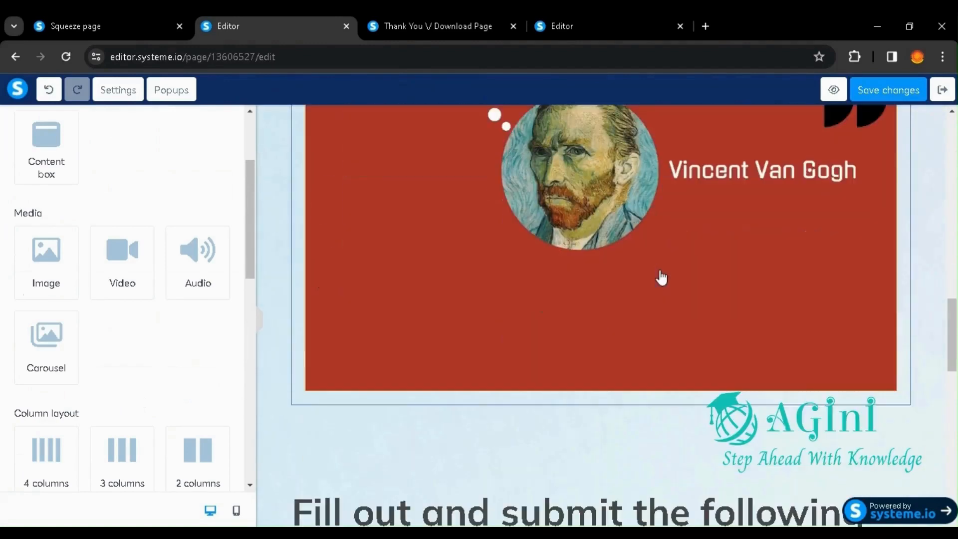
pyautogui.moveTo(117, 250); pyautogui.dragTo(322, 419)
pyautogui.moveTo(512, 400); pyautogui.dragTo(548, 395)
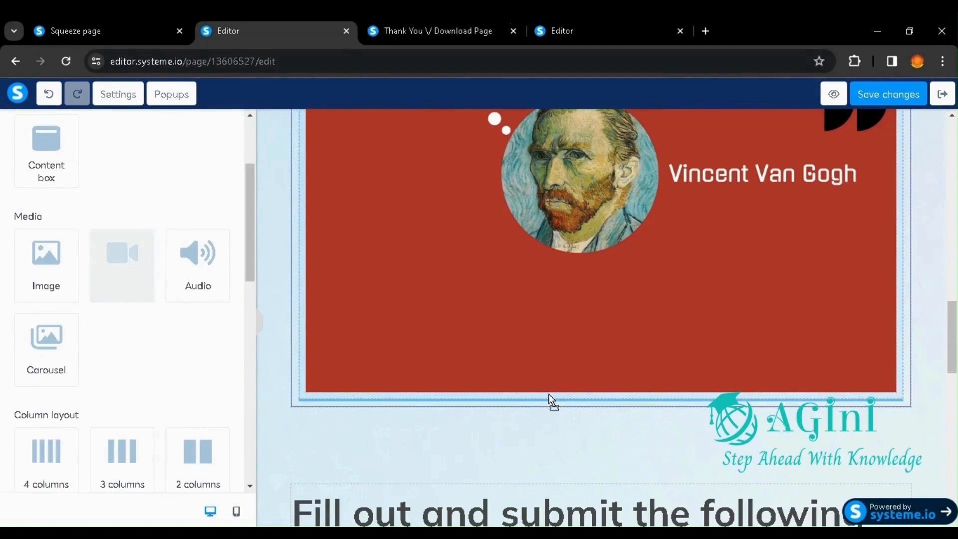
pyautogui.moveTo(549, 399); pyautogui.dragTo(553, 445)
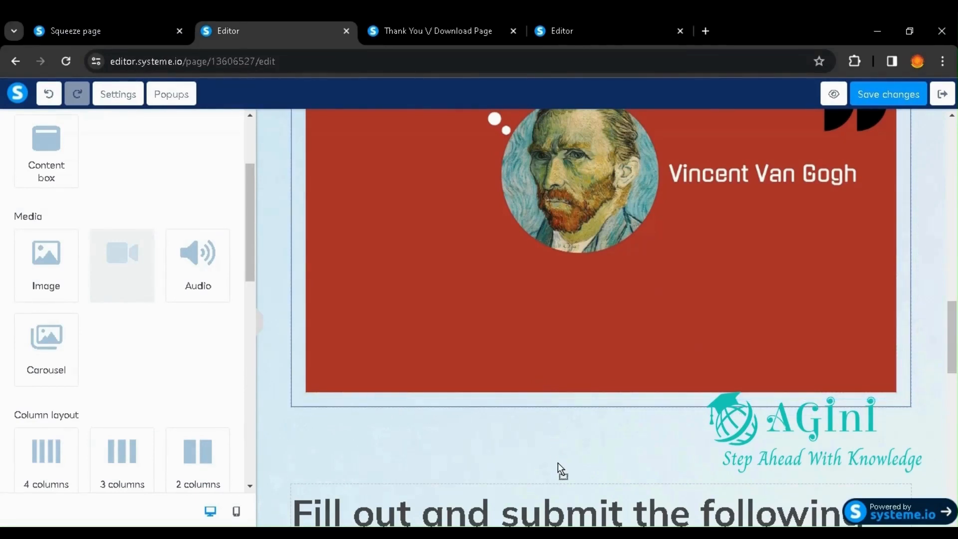
pyautogui.moveTo(558, 463); pyautogui.dragTo(557, 460)
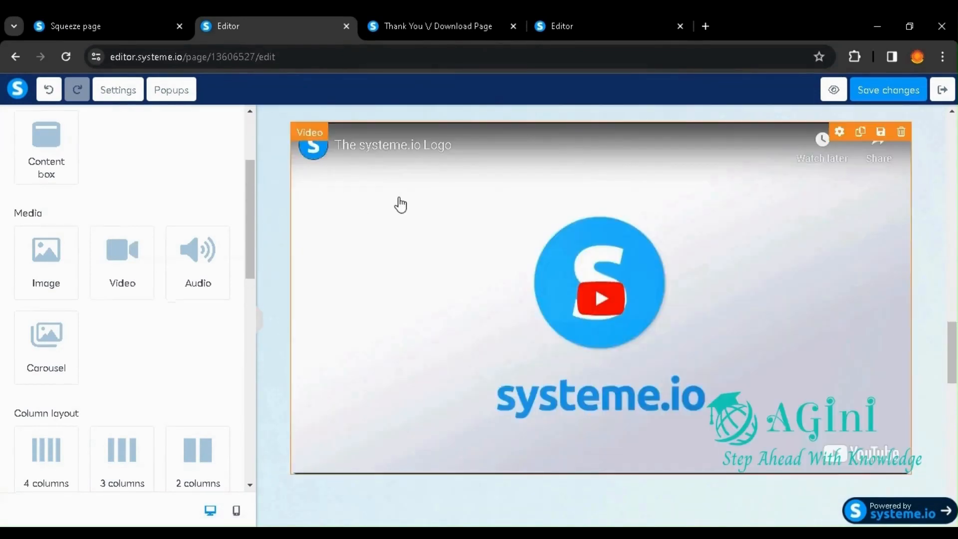
# Step: Examine the new video's settings, including the available video types, URL, auto play, controls and visibility, and return to the page elements
pyautogui.click(400, 204)
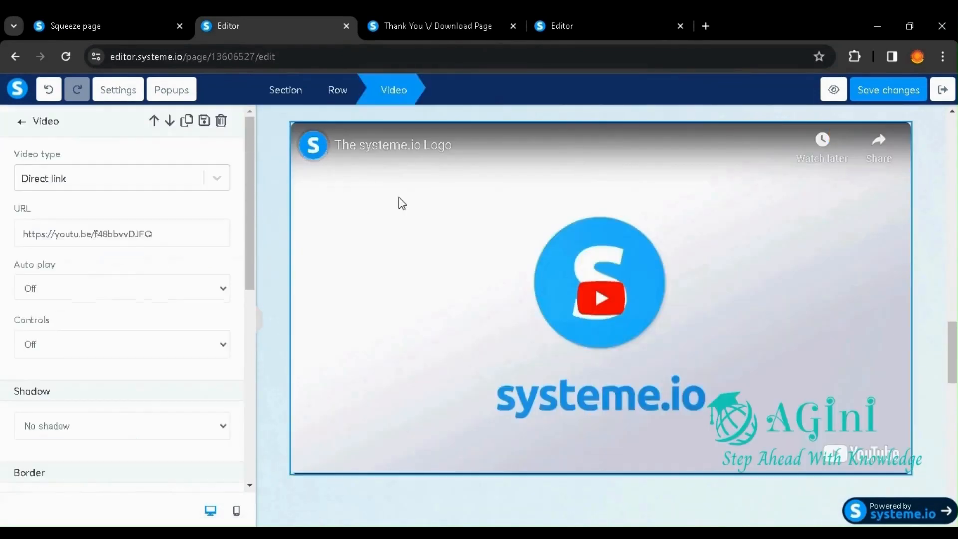
pyautogui.click(74, 185)
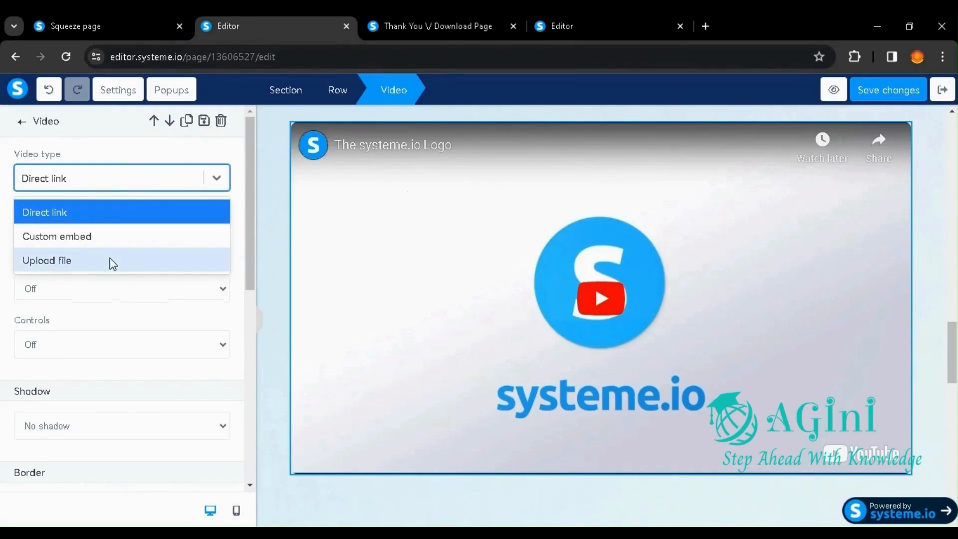
pyautogui.click(127, 280)
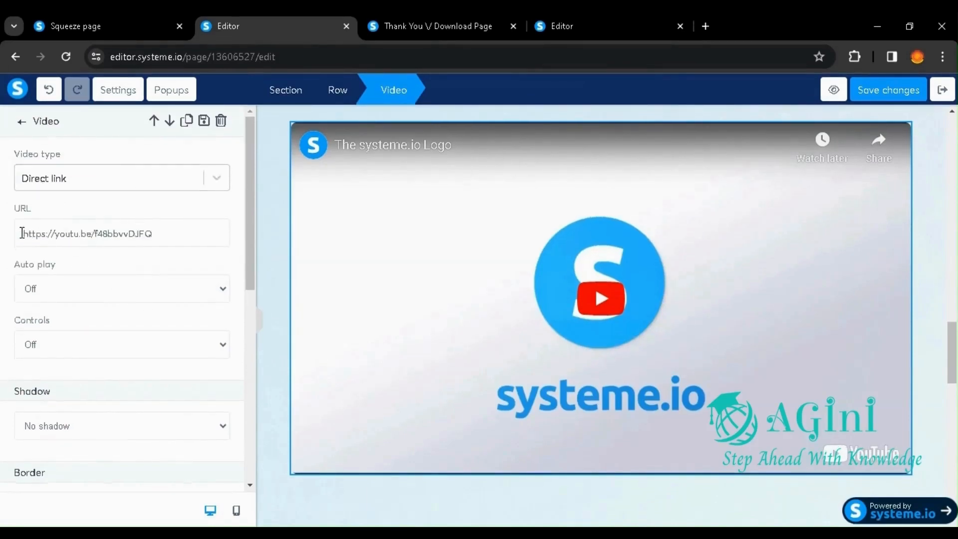
pyautogui.moveTo(22, 233); pyautogui.dragTo(143, 224)
pyautogui.click(197, 262)
pyautogui.scroll(-8, 145, 369)
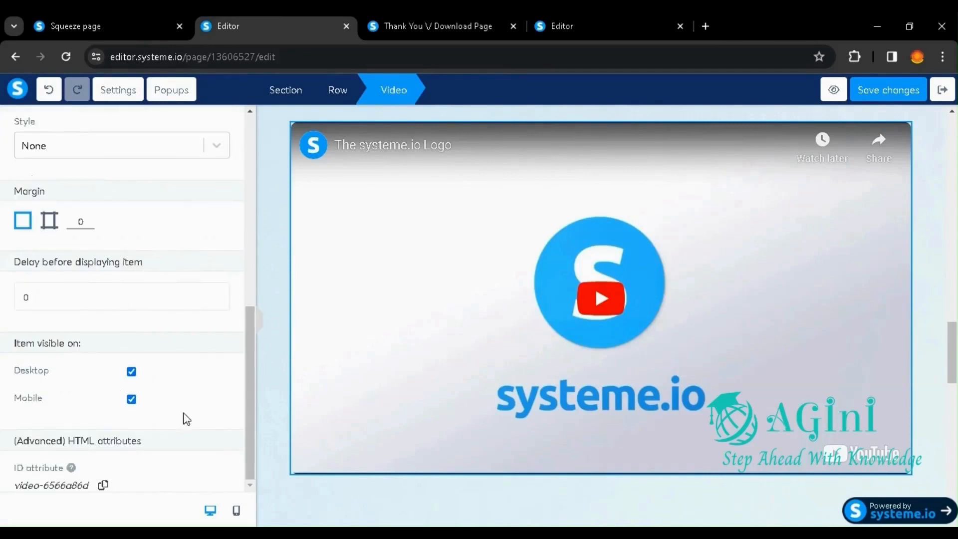
pyautogui.scroll(8, 98, 341)
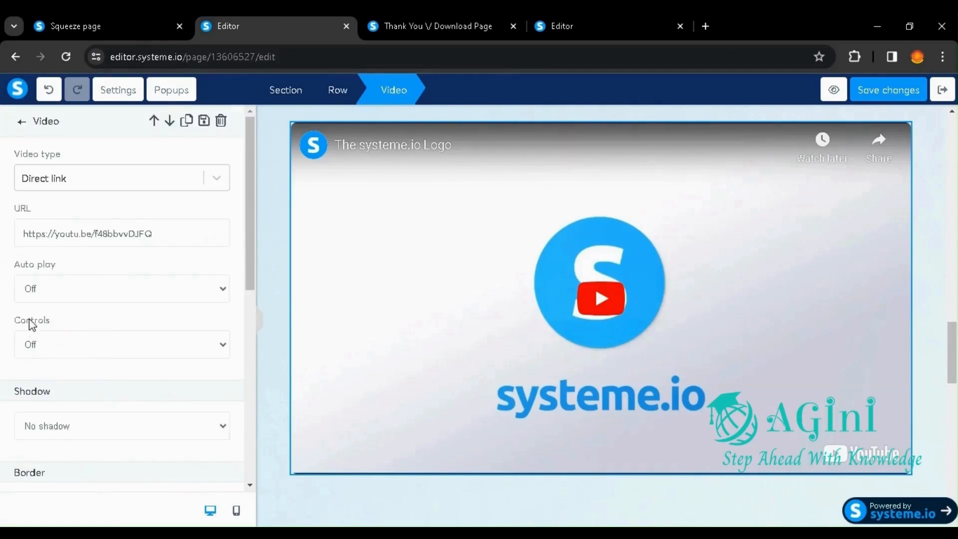
pyautogui.click(22, 121)
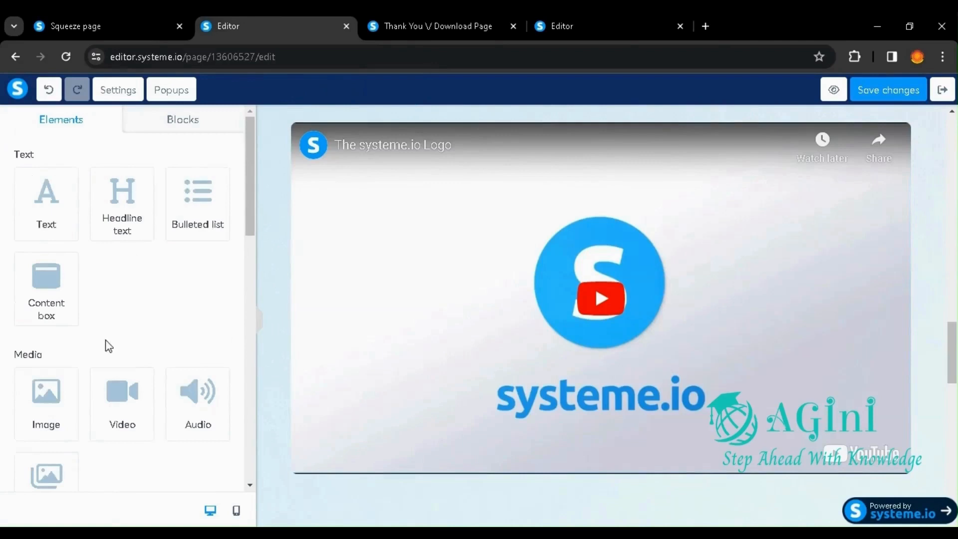
# Step: Add a Carousel element between the video and the order form heading, and give it a second slide
pyautogui.scroll(-2, 106, 354)
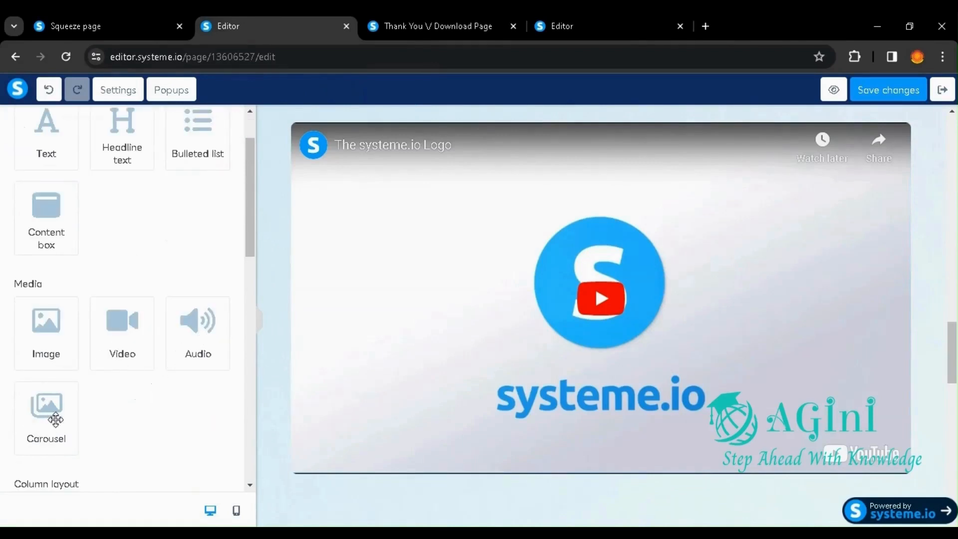
pyautogui.scroll(-5, 301, 389)
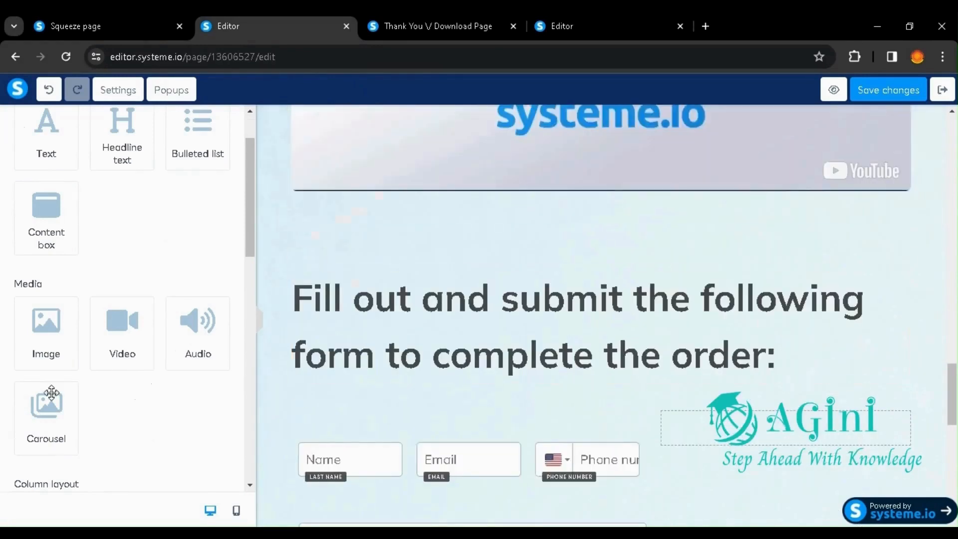
pyautogui.moveTo(49, 414); pyautogui.dragTo(543, 239)
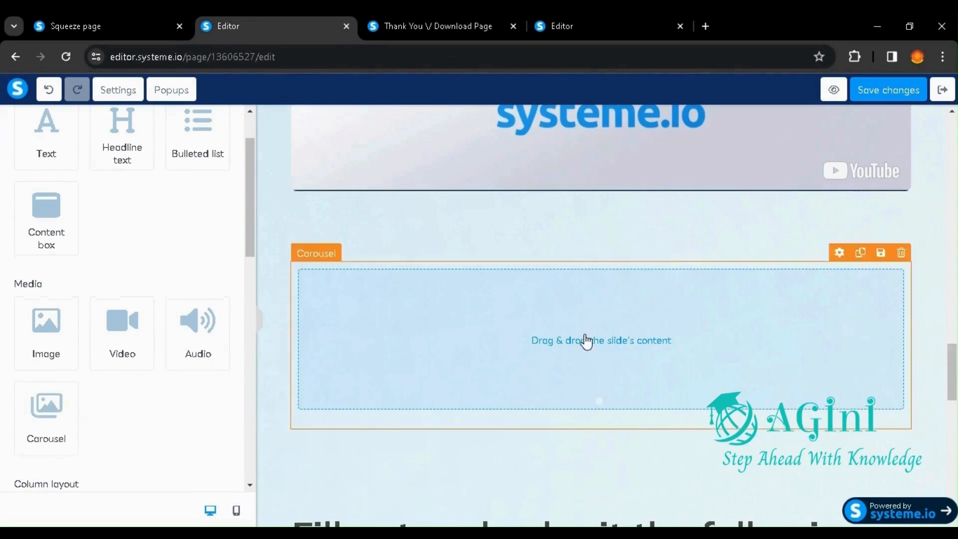
pyautogui.click(587, 341)
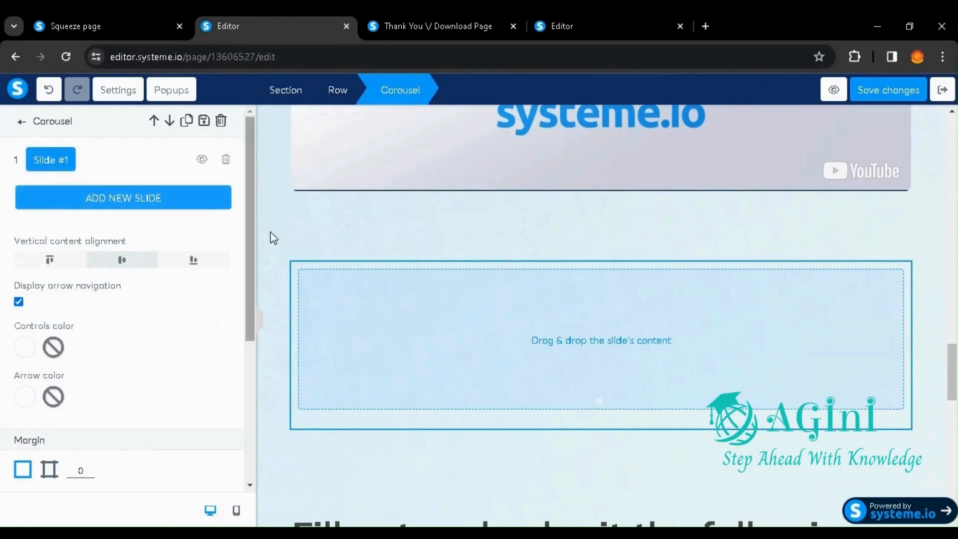
pyautogui.click(118, 199)
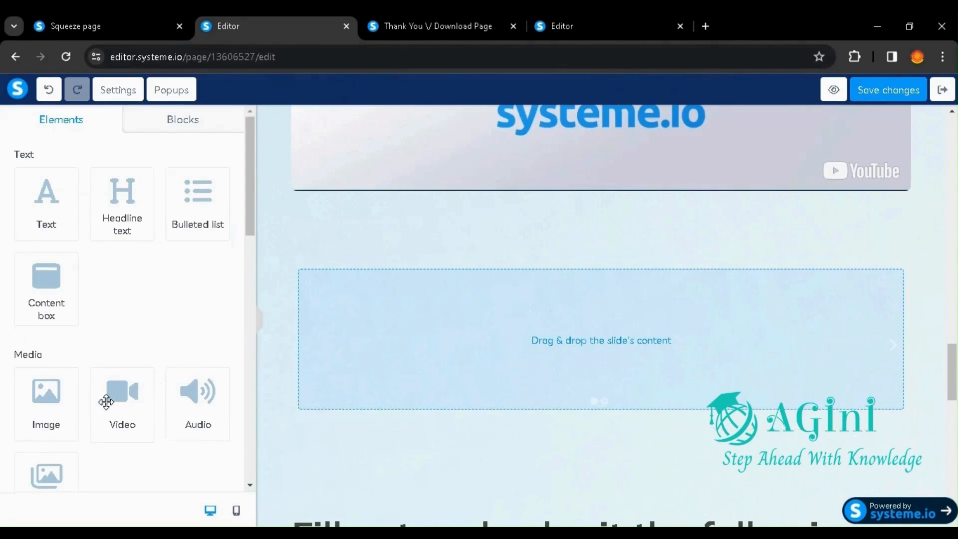
# Step: Look through the column layout and form elements and compare them with the page's product details, order form fields, checkboxes and Submit button
pyautogui.scroll(-5, 65, 379)
pyautogui.scroll(-1, 59, 354)
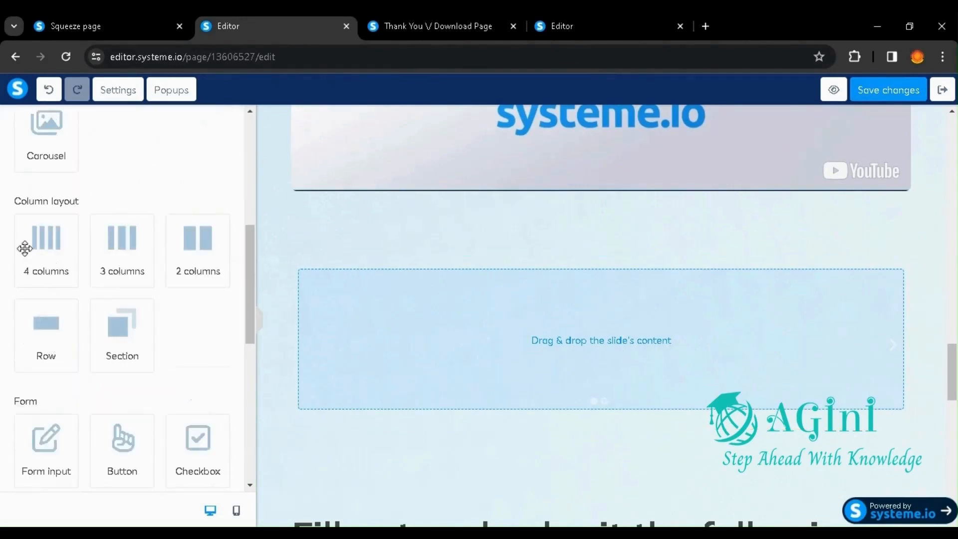
pyautogui.scroll(20, 487, 270)
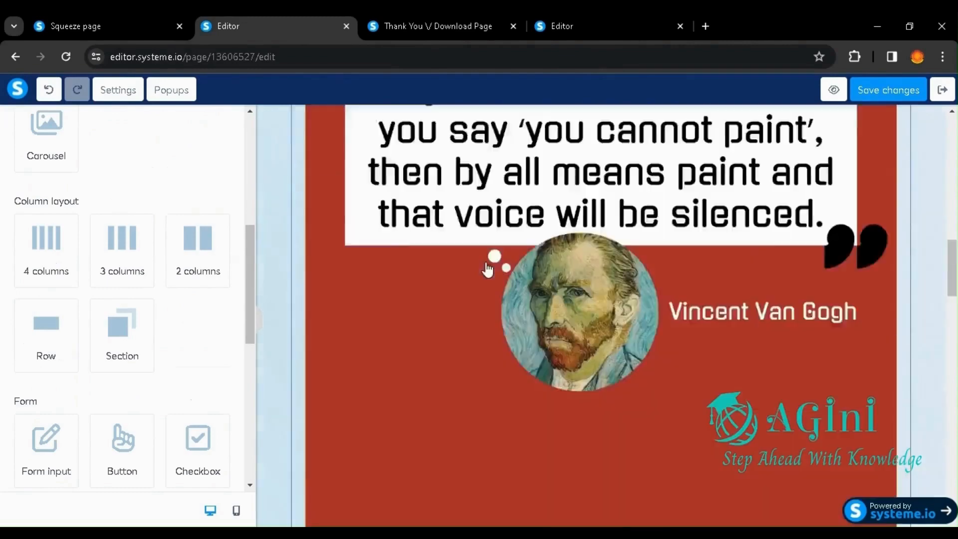
pyautogui.scroll(5, 487, 270)
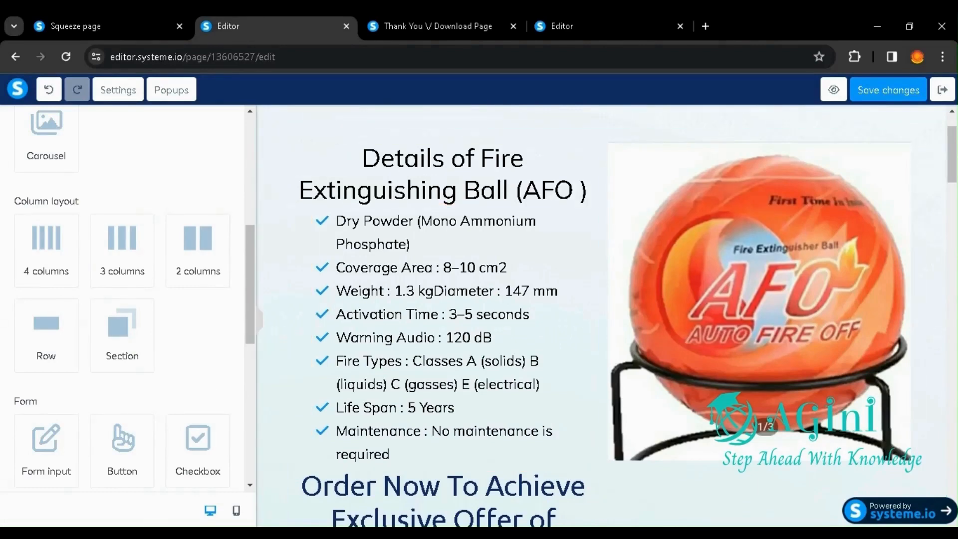
pyautogui.scroll(-15, 584, 359)
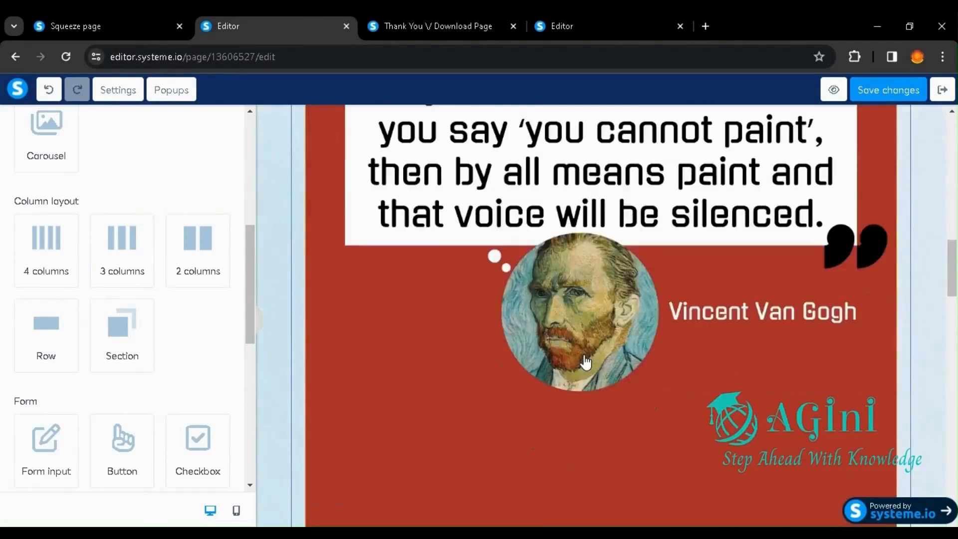
pyautogui.scroll(-15, 585, 360)
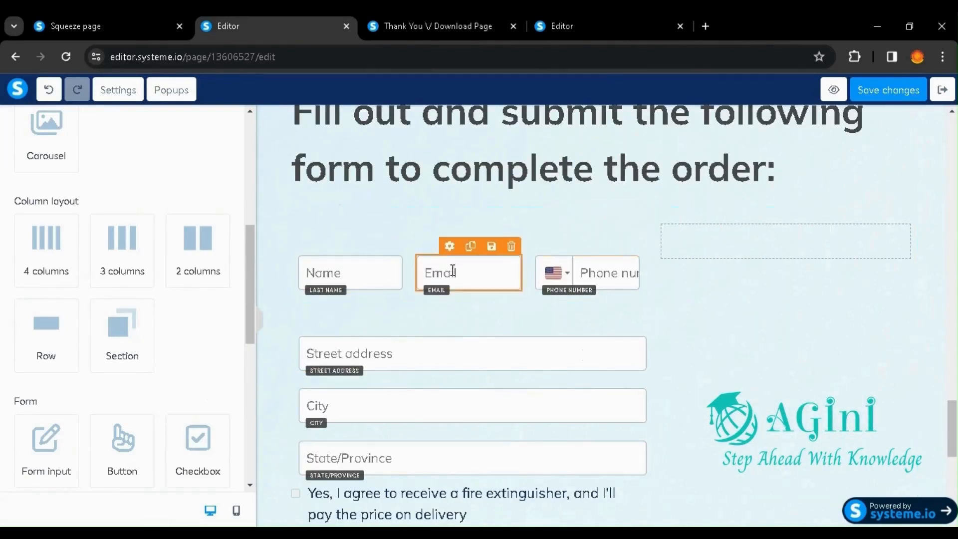
pyautogui.scroll(-4, 333, 410)
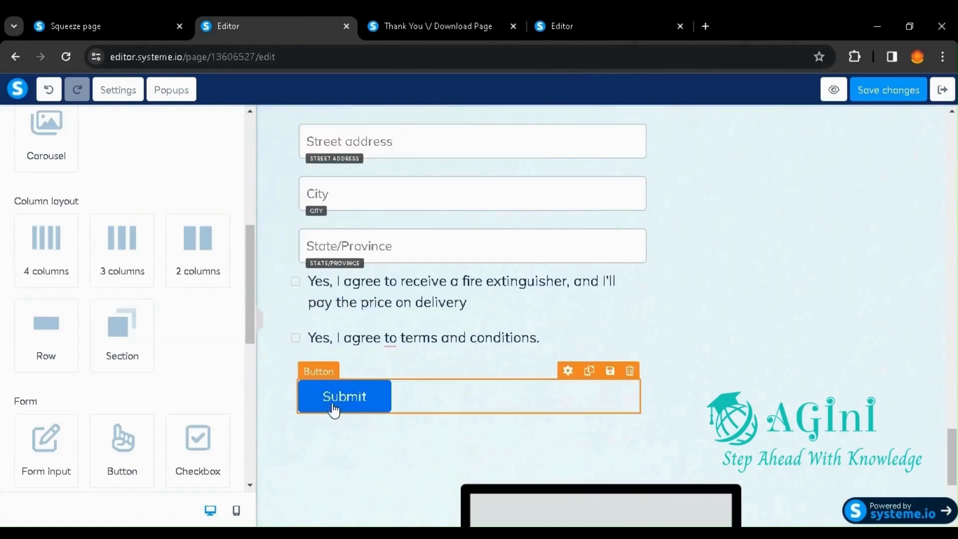
pyautogui.scroll(3, 376, 363)
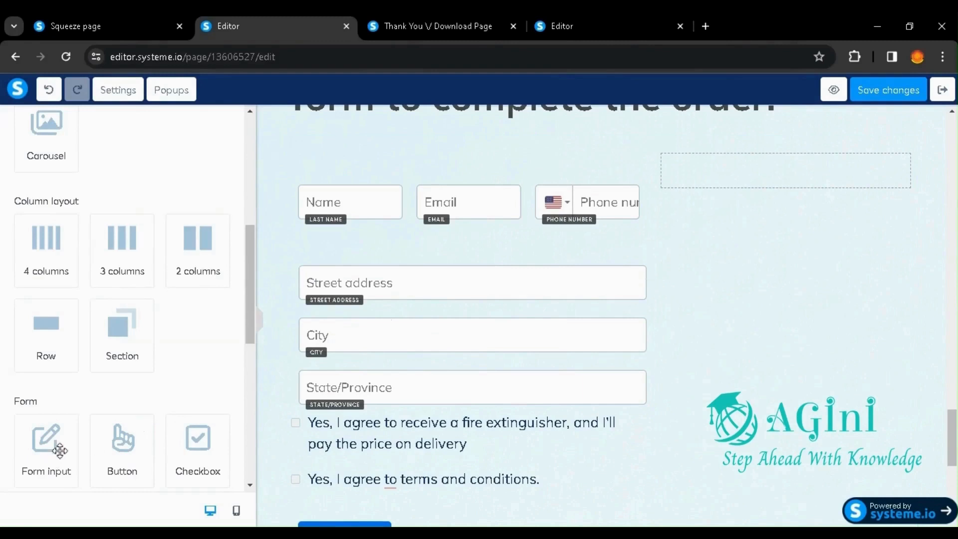
# Step: Add a Form input below the State/Province field, set its input type to Zip code, and change its placeholder to "Zip Code"
pyautogui.moveTo(60, 451); pyautogui.dragTo(398, 402)
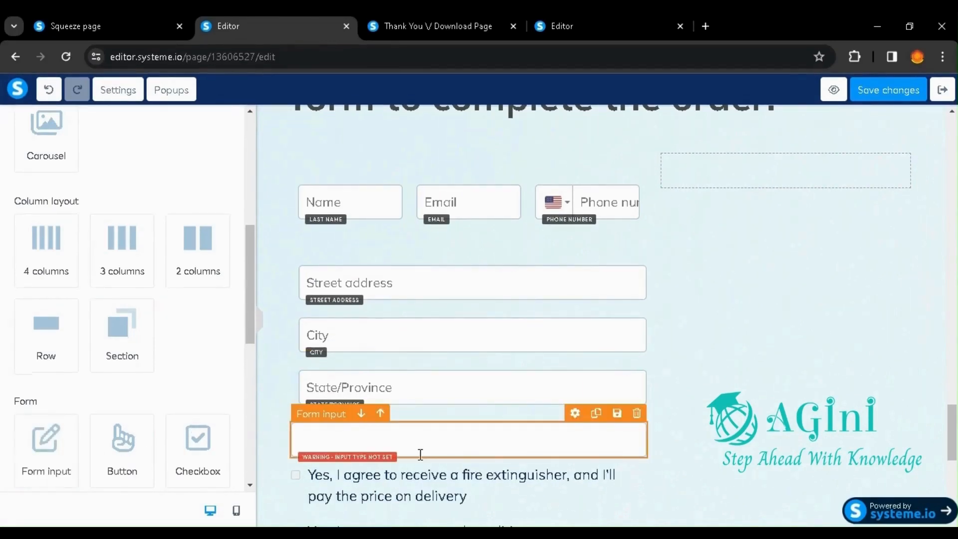
pyautogui.click(406, 446)
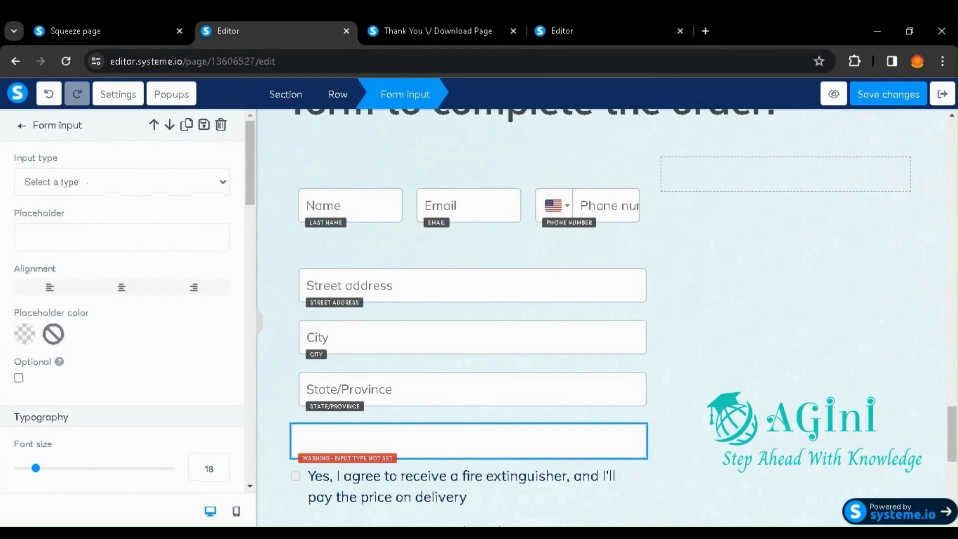
pyautogui.click(125, 297)
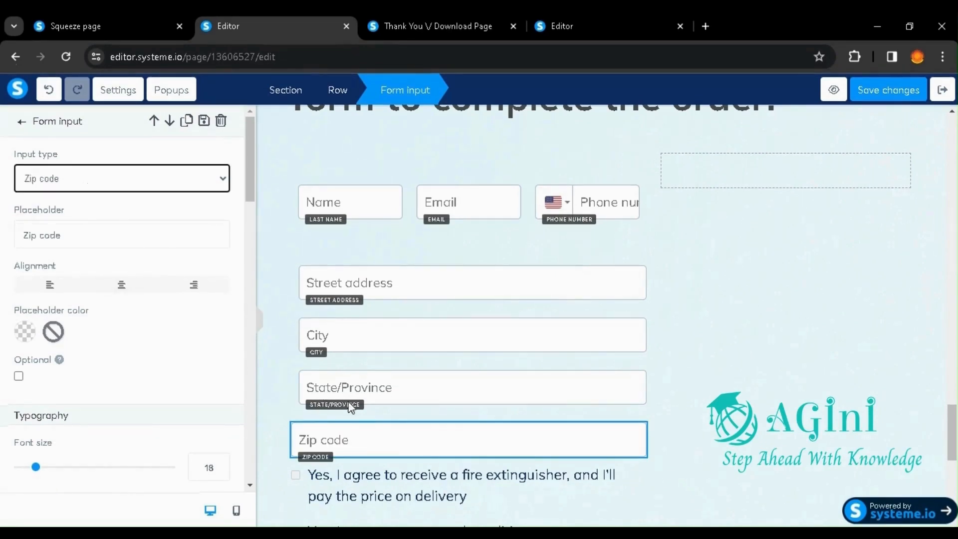
pyautogui.click(79, 233)
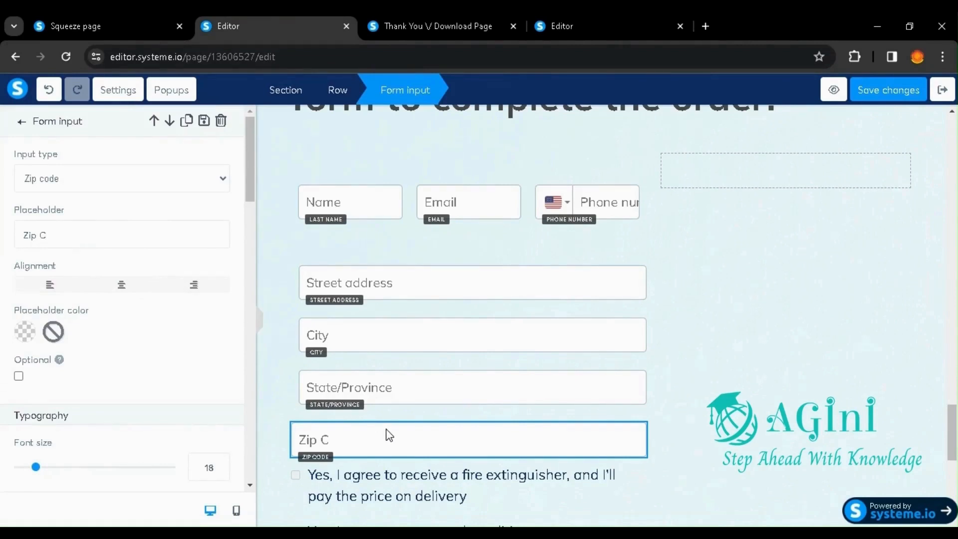
pyautogui.write('e')
# Step: Set the Zip Code field's font size to 20 and its line height to 20
pyautogui.scroll(-3, 92, 351)
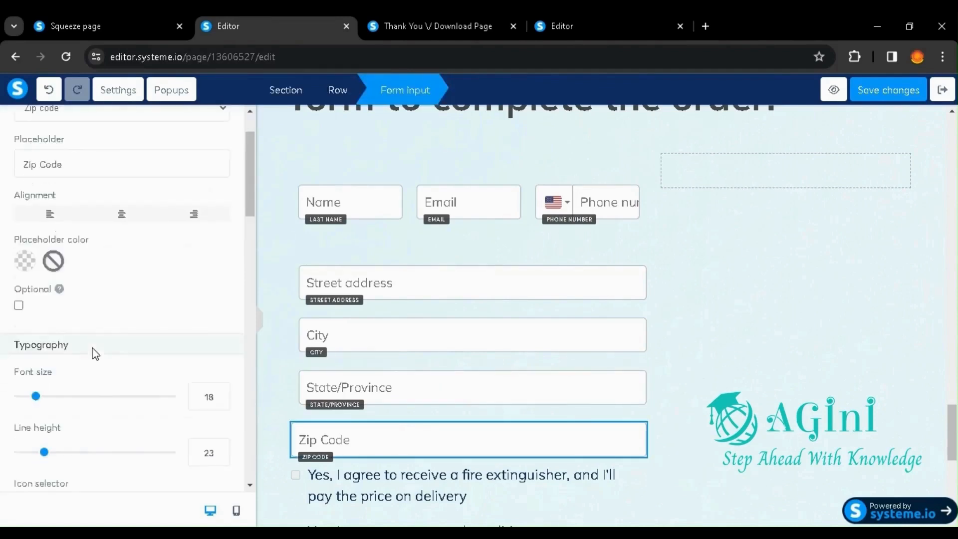
pyautogui.moveTo(50, 329)
pyautogui.mouseDown()
pyautogui.moveTo(85, 329)
pyautogui.moveTo(23, 335)
pyautogui.moveTo(41, 336)
pyautogui.mouseUp()
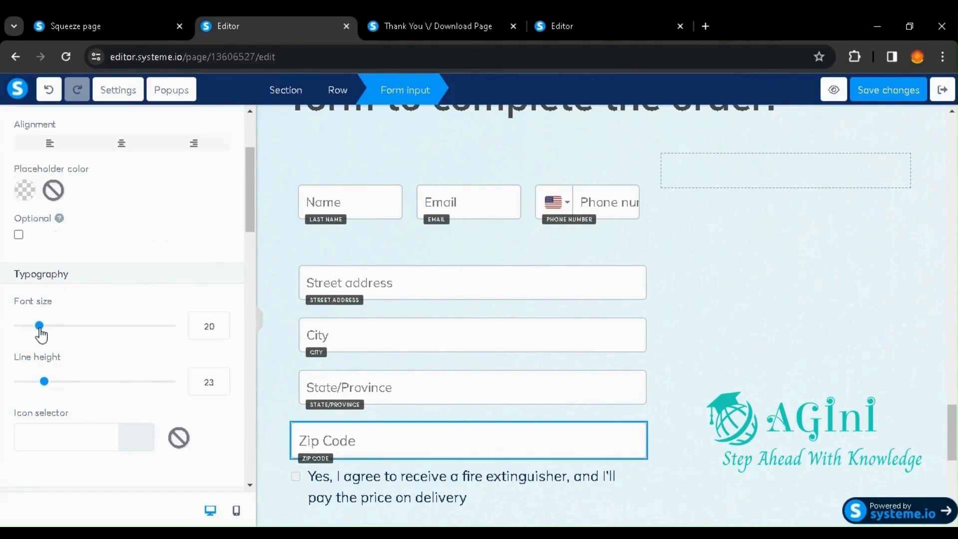
pyautogui.moveTo(44, 383)
pyautogui.mouseDown()
pyautogui.moveTo(25, 381)
pyautogui.moveTo(79, 381)
pyautogui.moveTo(42, 383)
pyautogui.mouseUp()
# Step: Set the Zip Code field's top margin to 35 and its left margin to 14
pyautogui.scroll(-4, 85, 388)
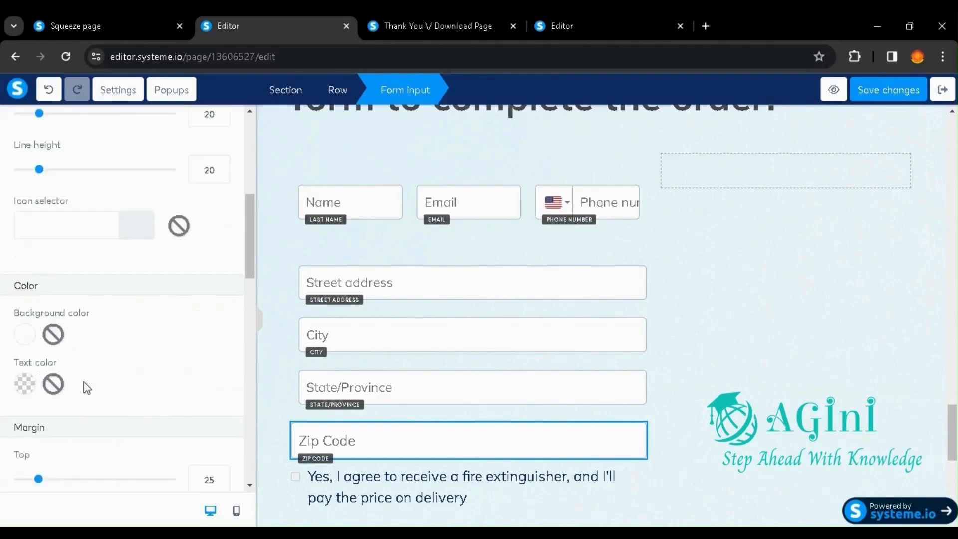
pyautogui.scroll(-4, 87, 389)
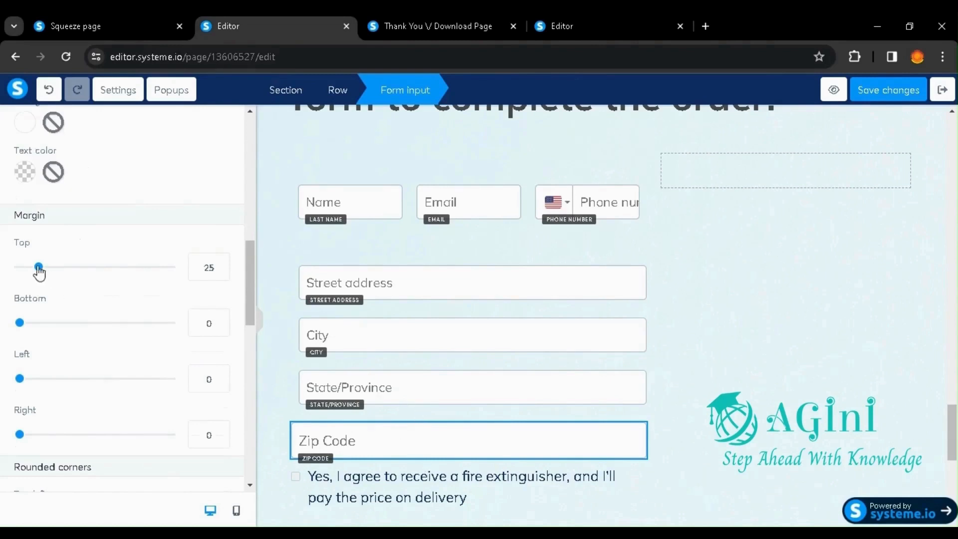
pyautogui.moveTo(39, 271)
pyautogui.mouseDown()
pyautogui.moveTo(119, 270)
pyautogui.moveTo(47, 271)
pyautogui.mouseUp()
pyautogui.scroll(-2, 48, 273)
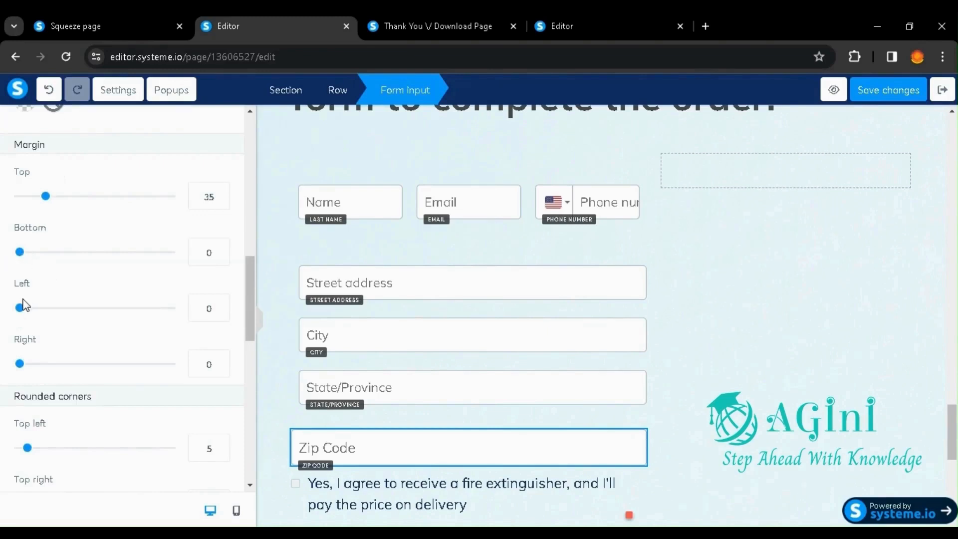
pyautogui.moveTo(20, 307); pyautogui.dragTo(30, 307)
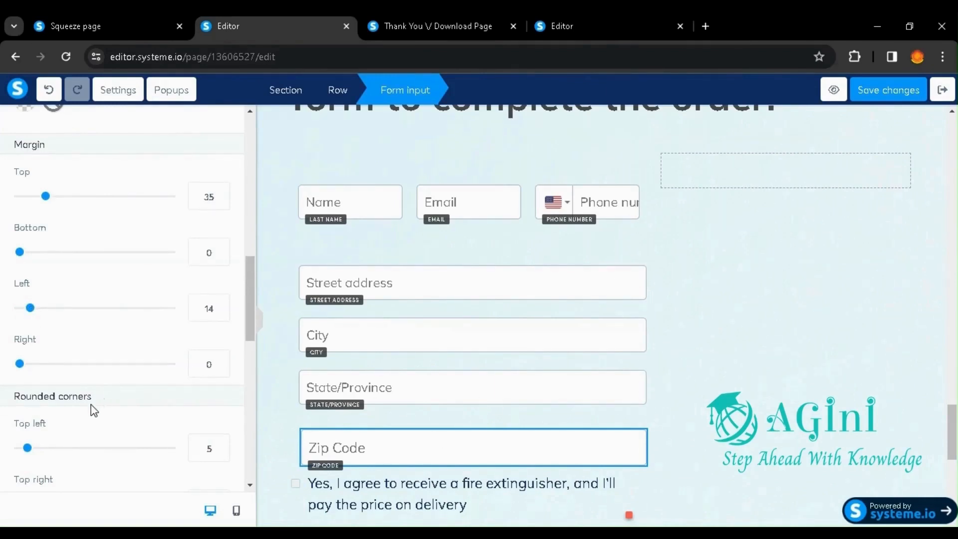
# Step: Try a much larger top left corner rounding on the Zip Code field, and restore it to 5
pyautogui.scroll(-3, 93, 410)
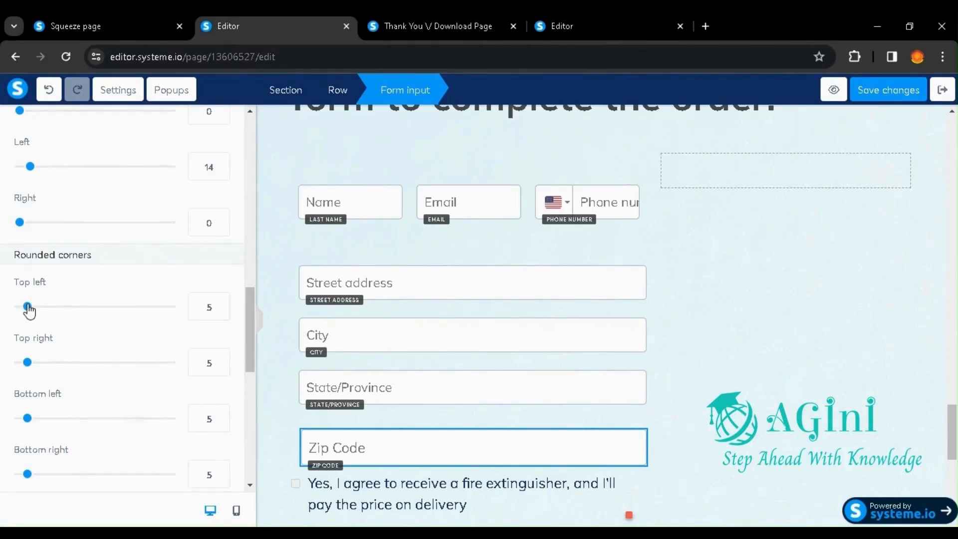
pyautogui.moveTo(28, 307); pyautogui.dragTo(96, 308)
pyautogui.moveTo(96, 307); pyautogui.dragTo(31, 311)
pyautogui.scroll(-4, 198, 389)
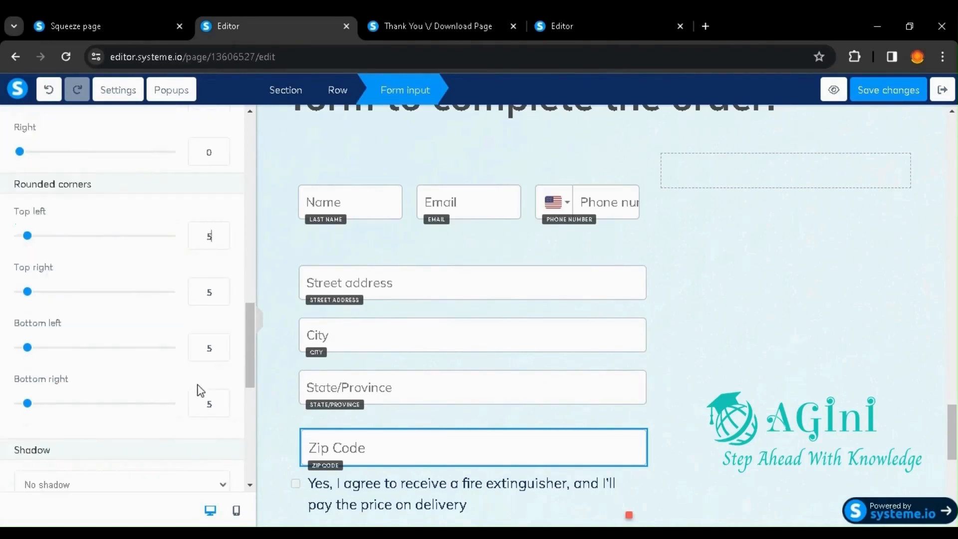
# Step: Try a 10px border on the Zip Code field, restore the size to 1px, and return to the page elements
pyautogui.scroll(-5, 209, 393)
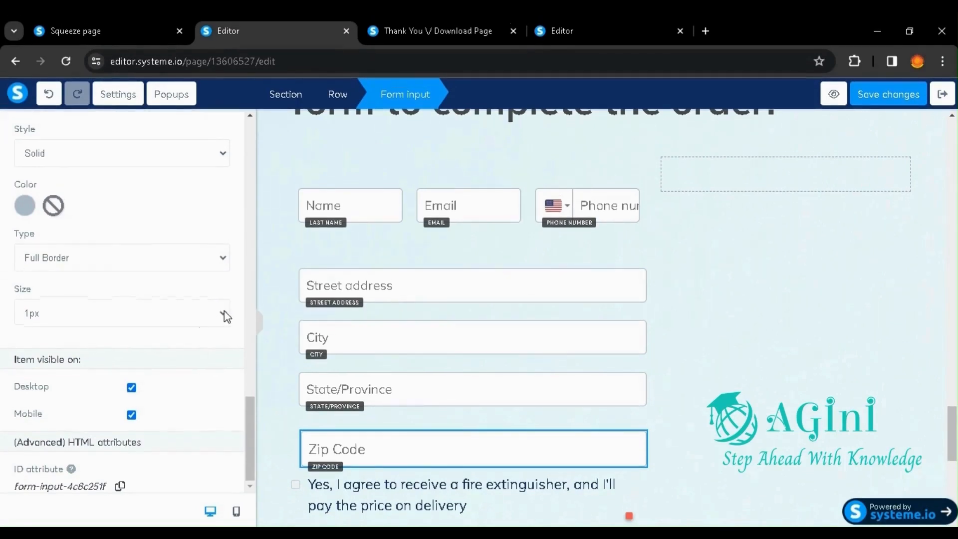
pyautogui.click(182, 384)
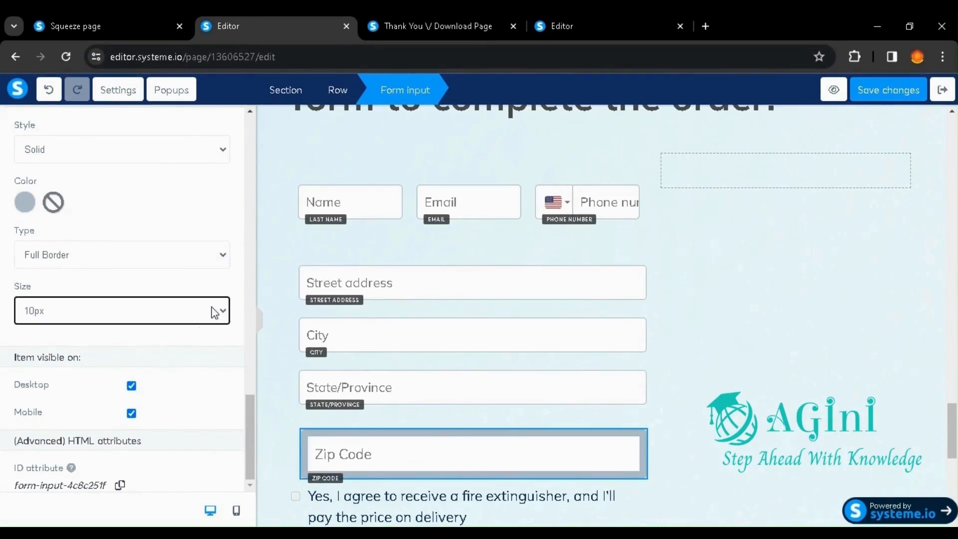
pyautogui.click(209, 330)
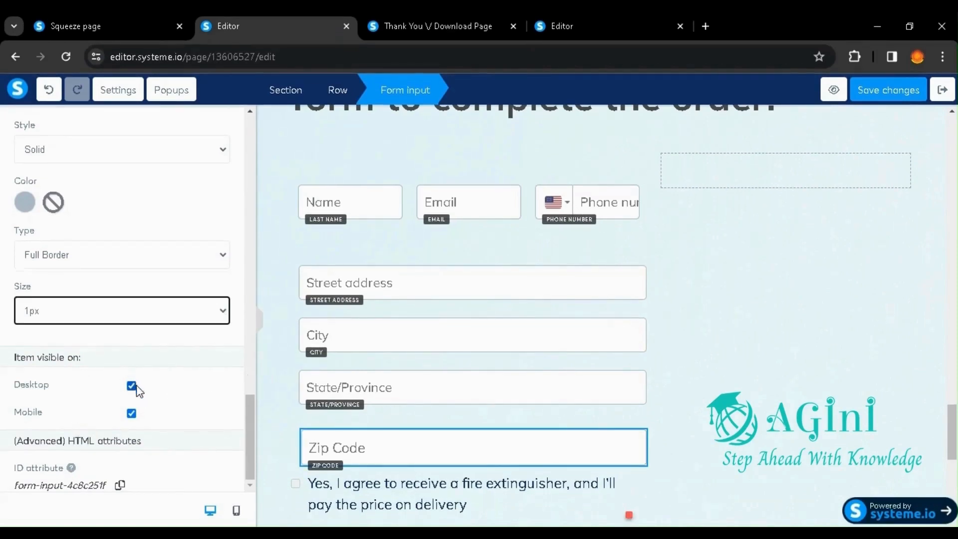
pyautogui.scroll(10, 179, 420)
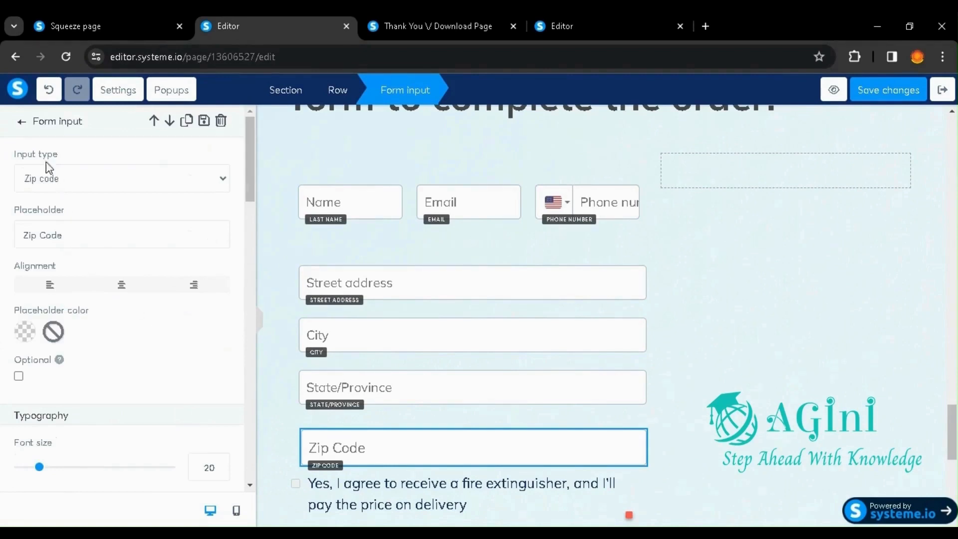
pyautogui.click(20, 124)
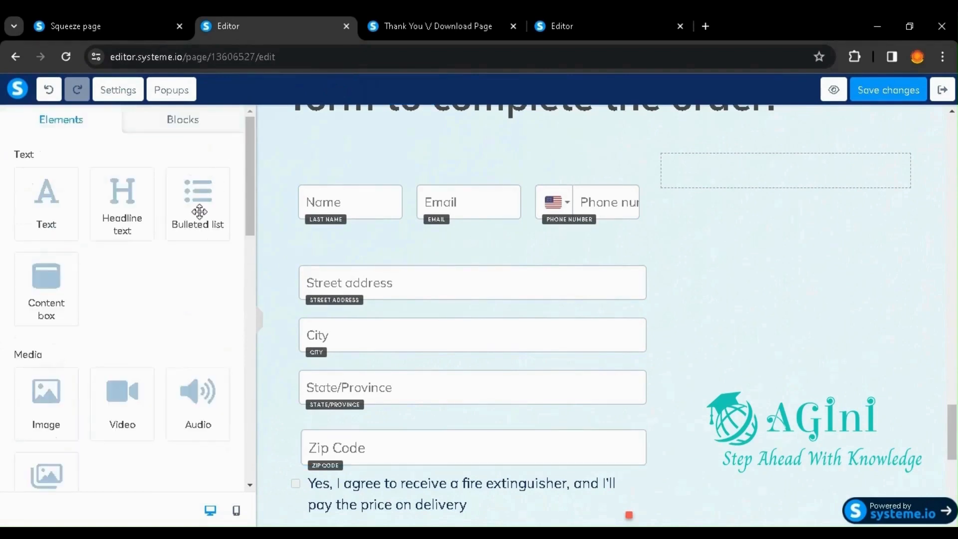
# Step: Set the top padding of the fire extinguisher agreement checkbox to 123 and deselect it
pyautogui.scroll(-5, 71, 362)
pyautogui.scroll(-10, 71, 363)
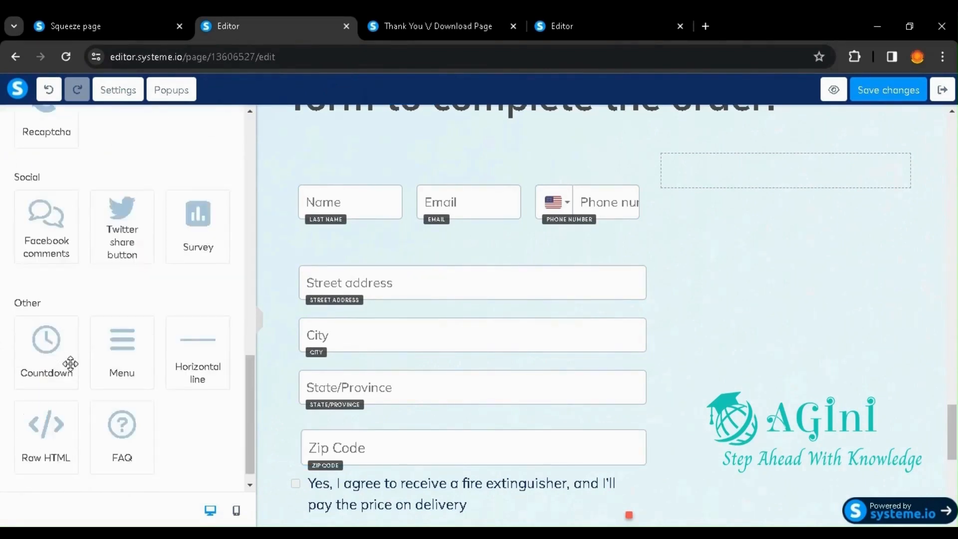
pyautogui.scroll(3, 70, 364)
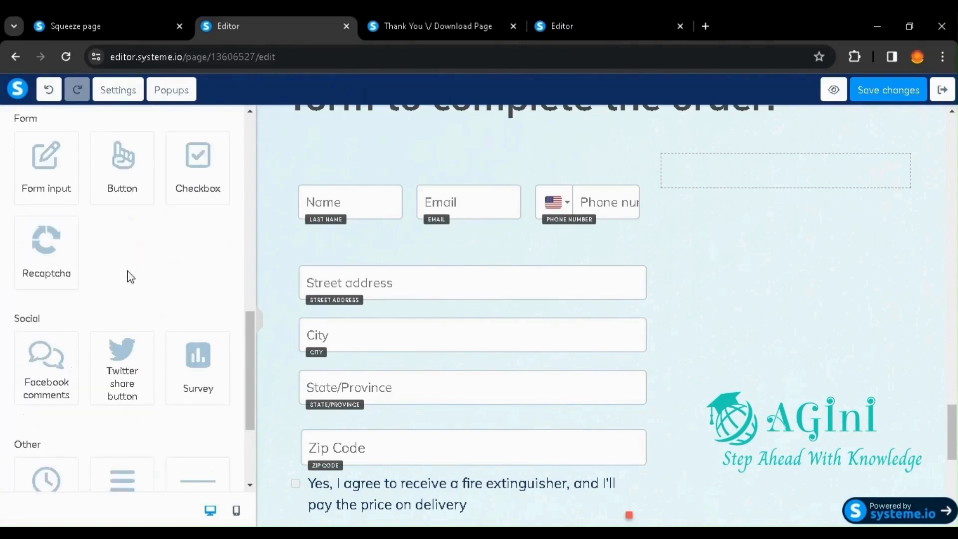
pyautogui.scroll(-4, 434, 261)
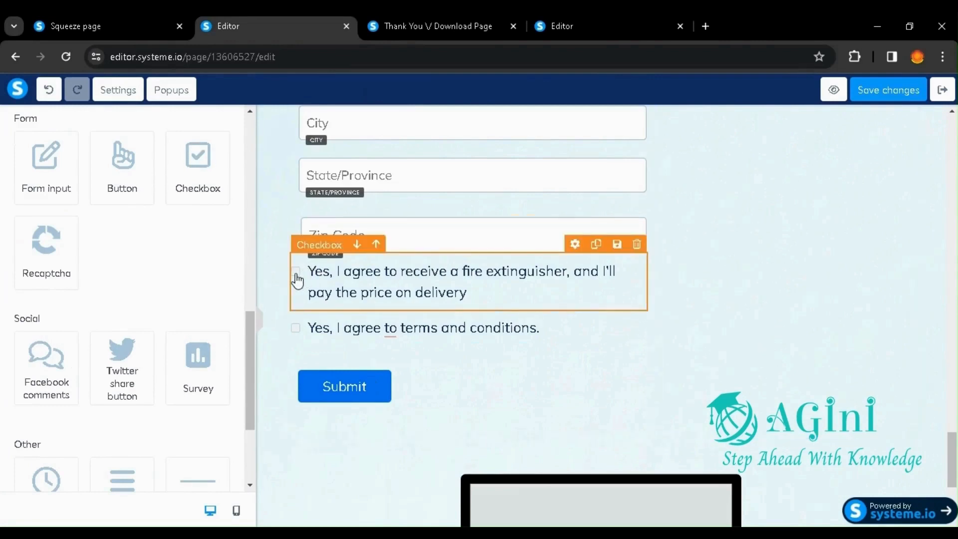
pyautogui.click(320, 275)
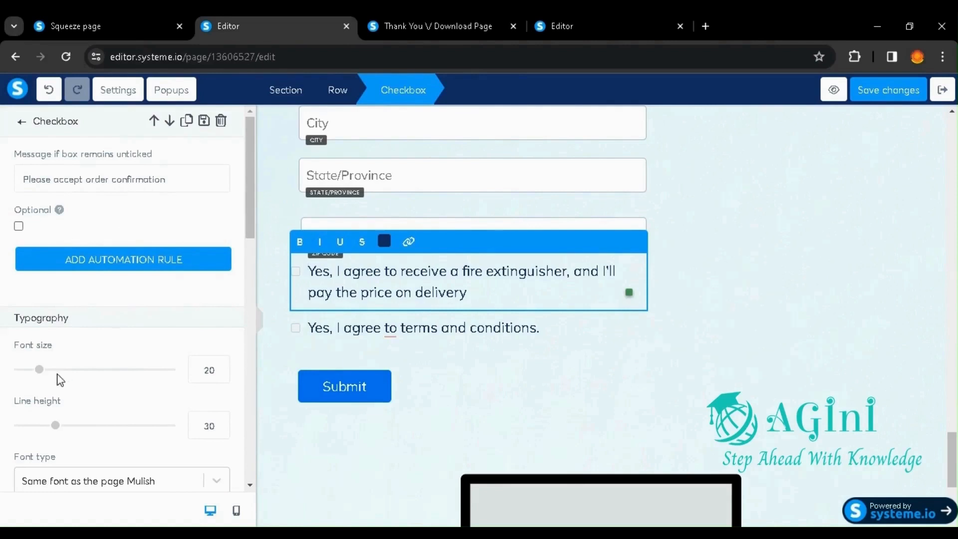
pyautogui.scroll(-2, 63, 382)
pyautogui.scroll(-10, 98, 399)
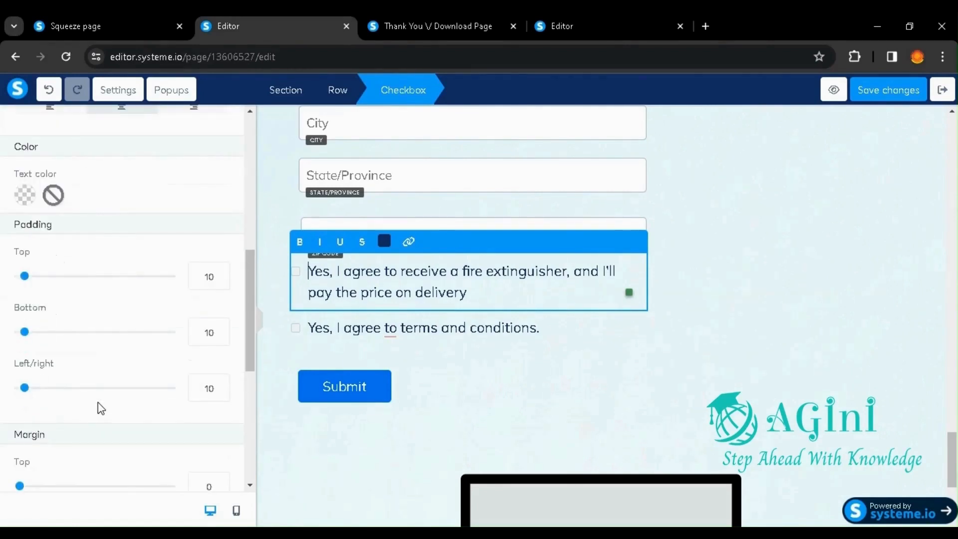
pyautogui.scroll(-2, 99, 404)
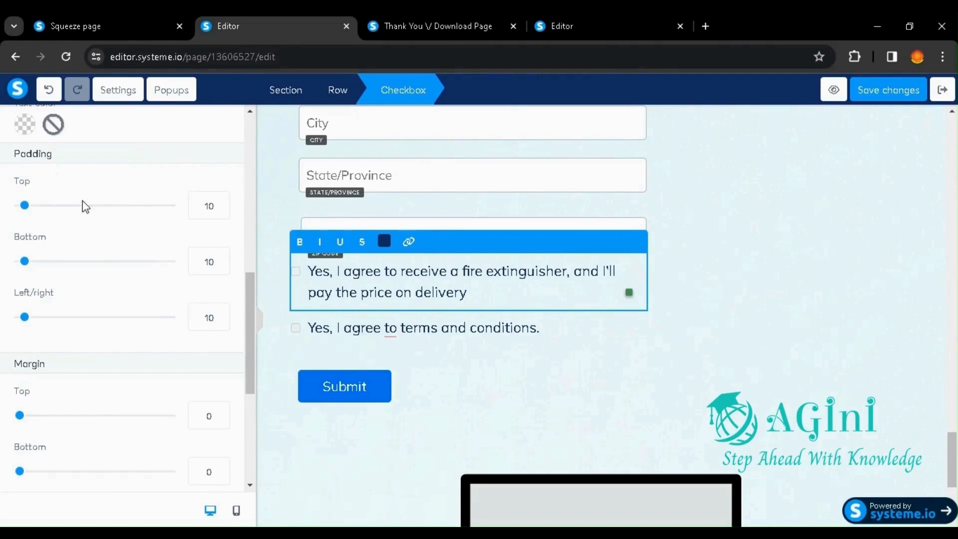
pyautogui.moveTo(32, 210); pyautogui.dragTo(83, 214)
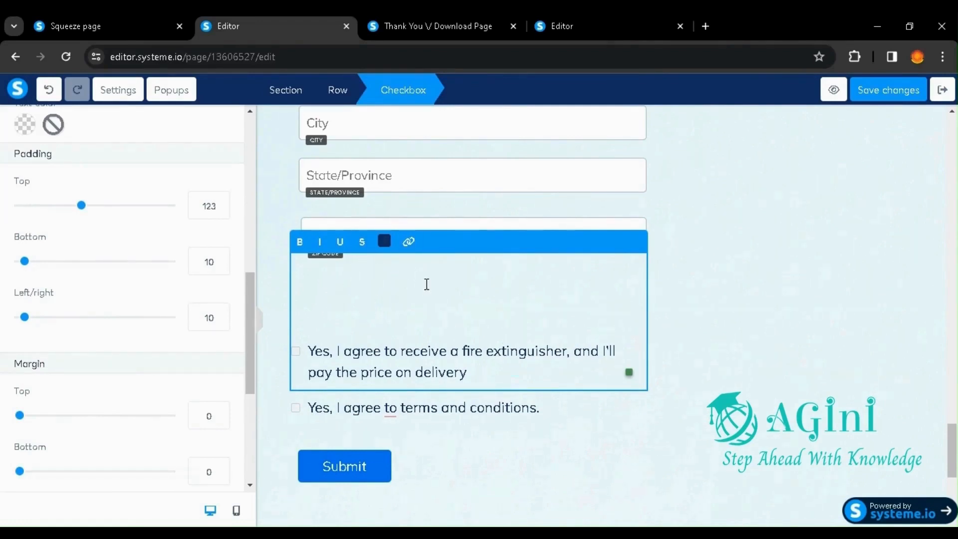
pyautogui.click(724, 321)
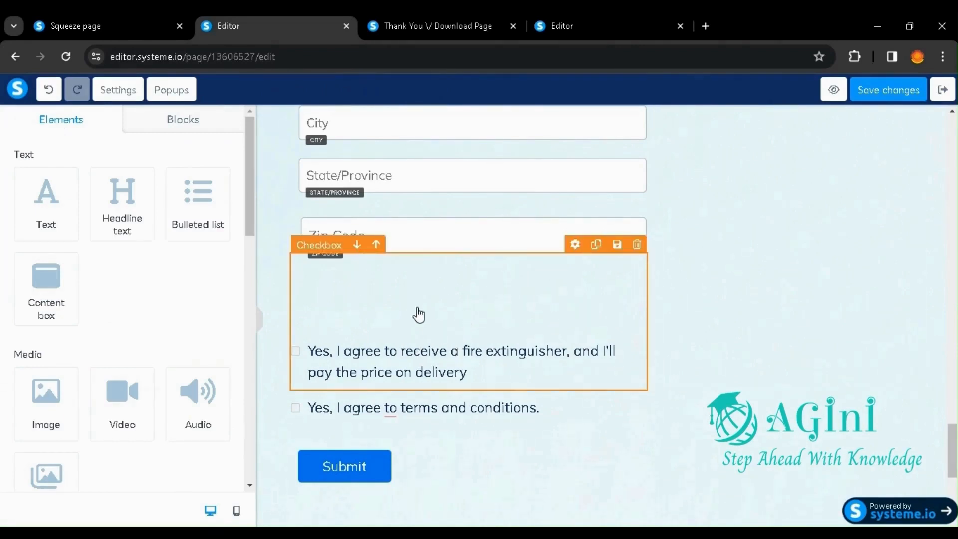
# Step: Restore the top padding of the fire extinguisher agreement checkbox to 10 and deselect it
pyautogui.click(379, 329)
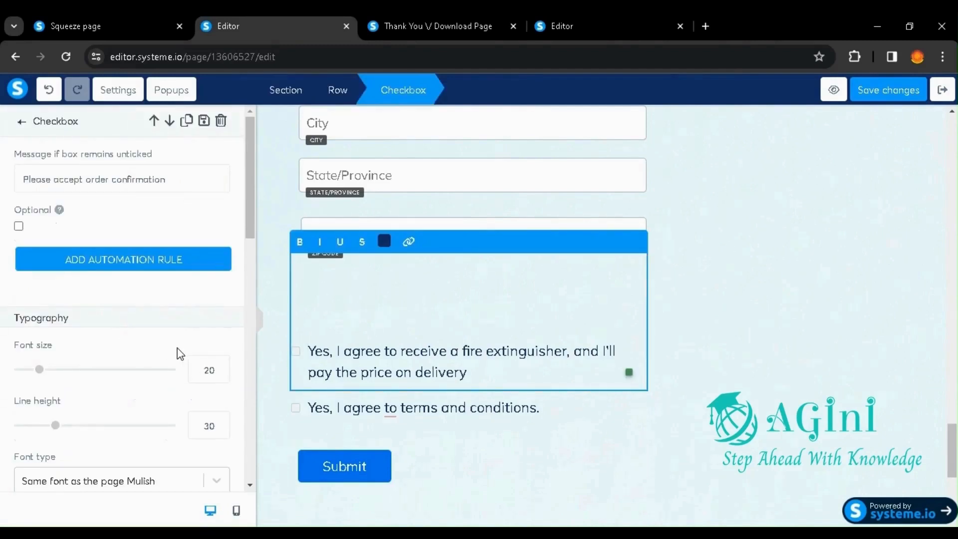
pyautogui.scroll(-5, 179, 353)
pyautogui.scroll(-3, 179, 352)
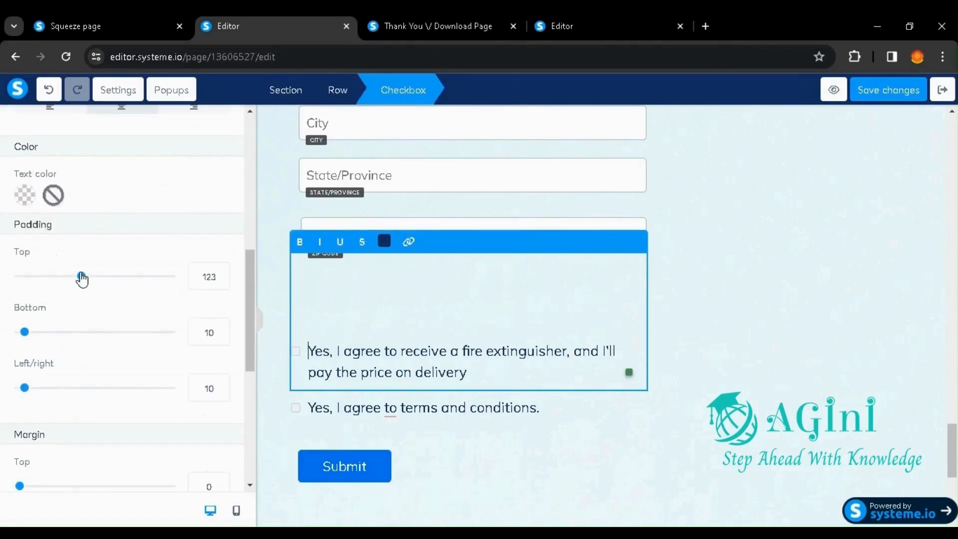
pyautogui.moveTo(83, 278); pyautogui.dragTo(26, 288)
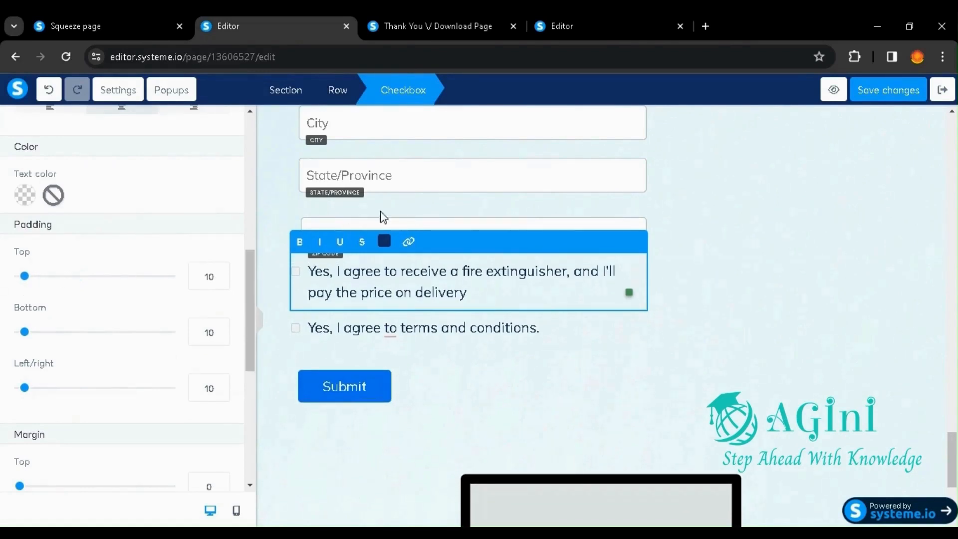
pyautogui.click(426, 201)
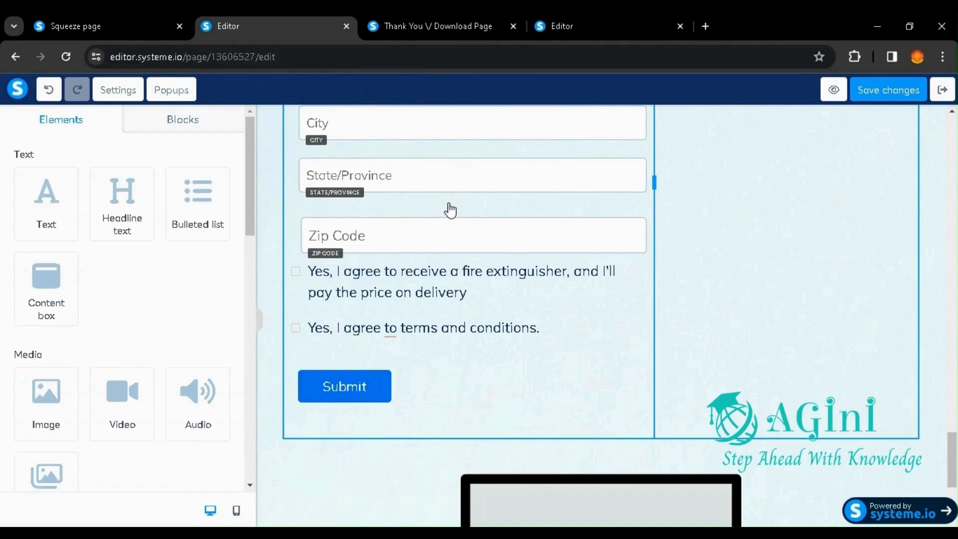
# Step: Examine the fire extinguisher agreement checkbox's margin and visibility settings, and return to the page elements
pyautogui.click(349, 272)
pyautogui.scroll(-10, 170, 372)
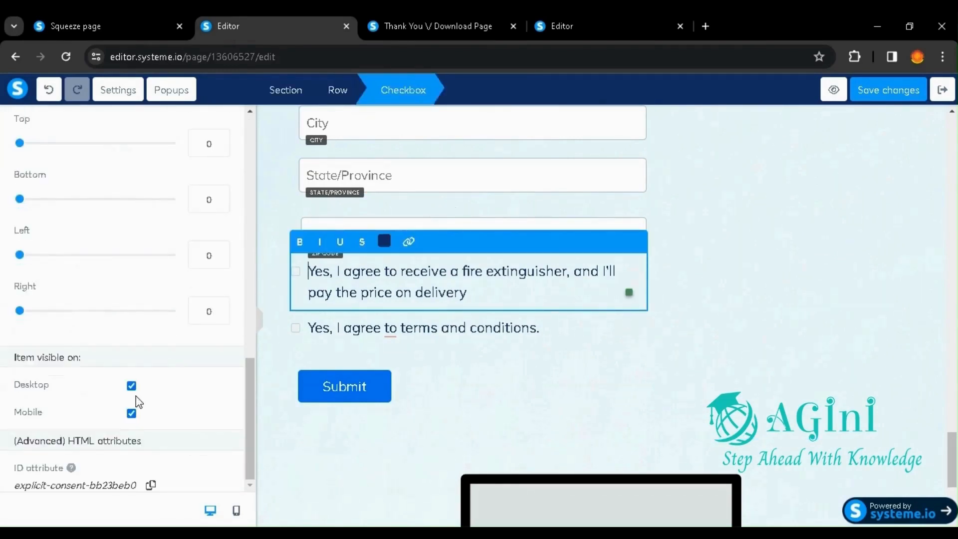
pyautogui.scroll(10, 188, 335)
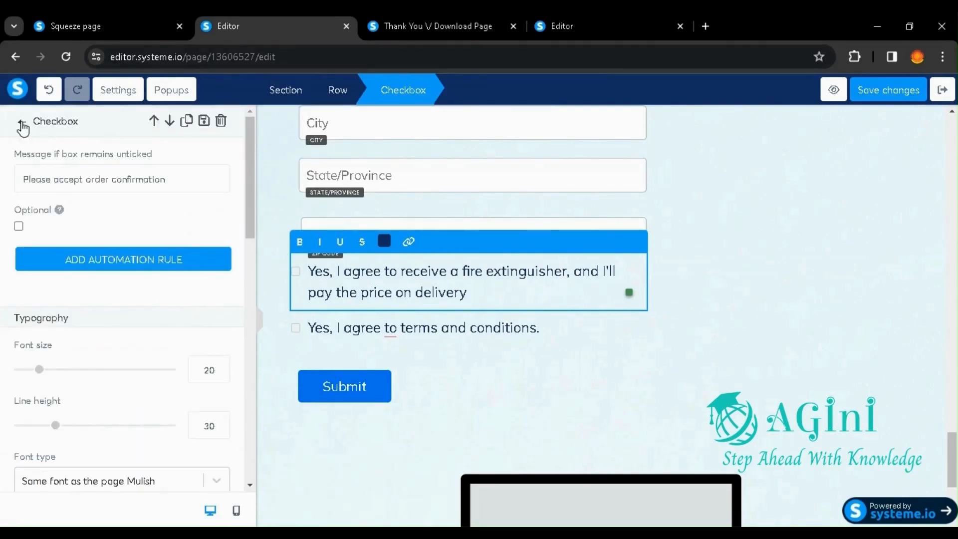
pyautogui.click(21, 121)
# Step: Add a Countdown element between the Submit button and the placeholder image below the order form
pyautogui.scroll(-10, 137, 380)
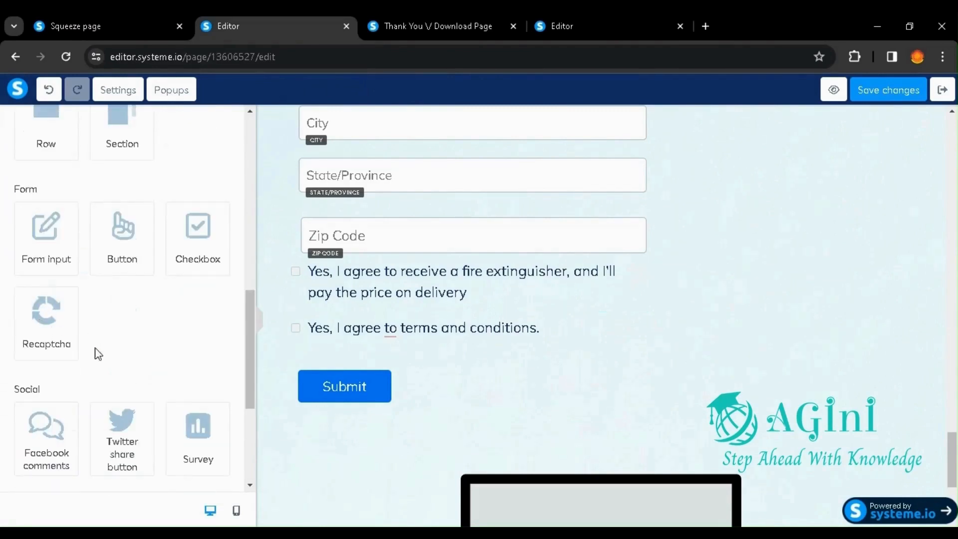
pyautogui.scroll(-3, 142, 380)
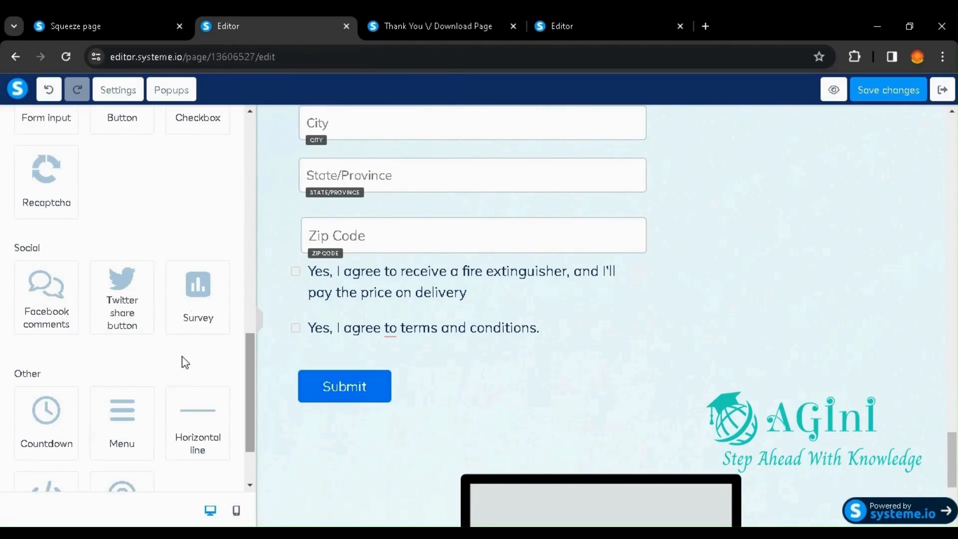
pyautogui.scroll(-2, 184, 362)
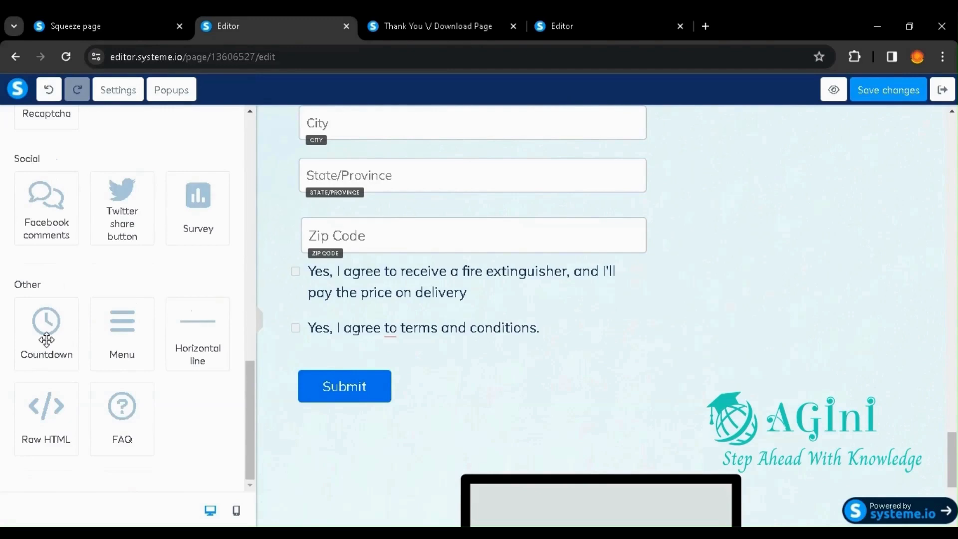
pyautogui.moveTo(47, 340); pyautogui.dragTo(454, 421)
pyautogui.scroll(-4, 577, 447)
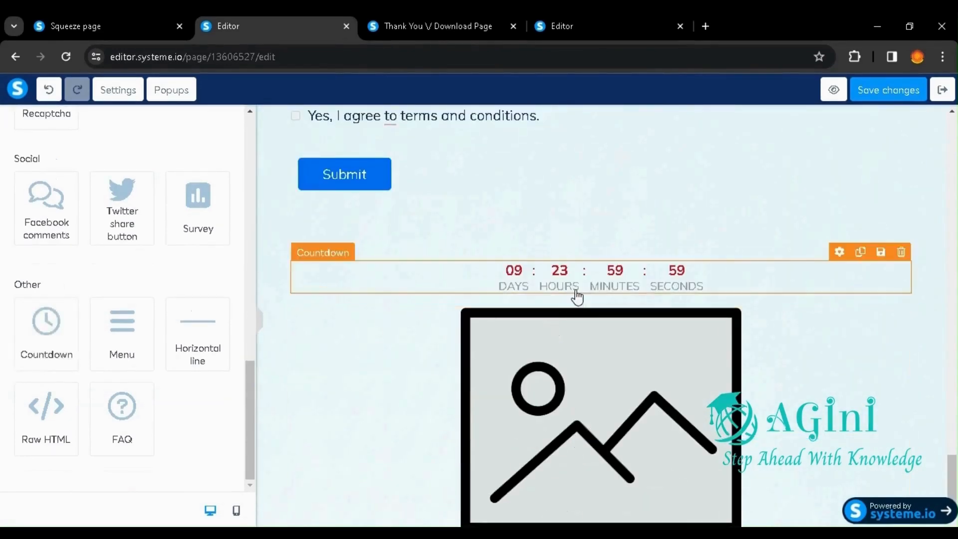
# Step: Examine the countdown's type options, expiry action, typography, color, margin and visibility settings, and return to the page elements
pyautogui.click(576, 292)
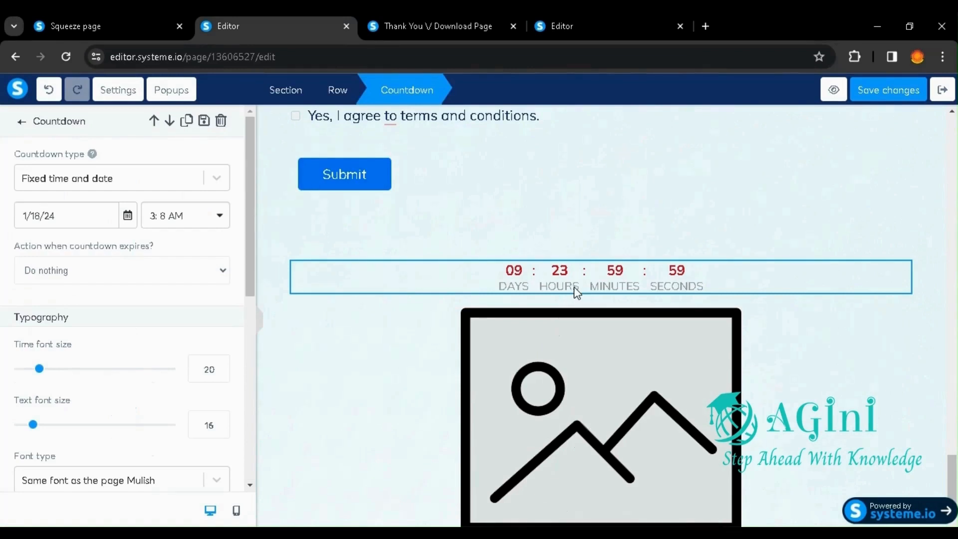
pyautogui.click(217, 180)
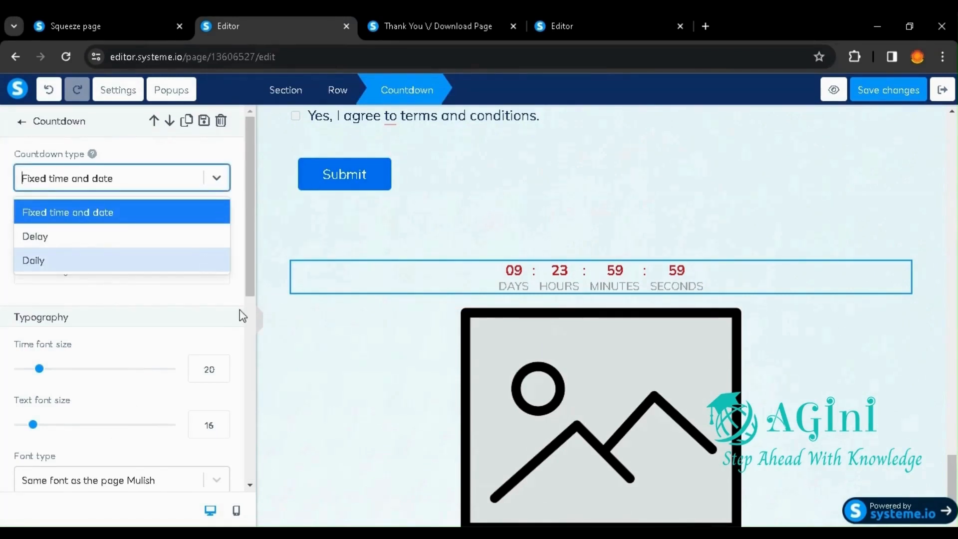
pyautogui.click(241, 249)
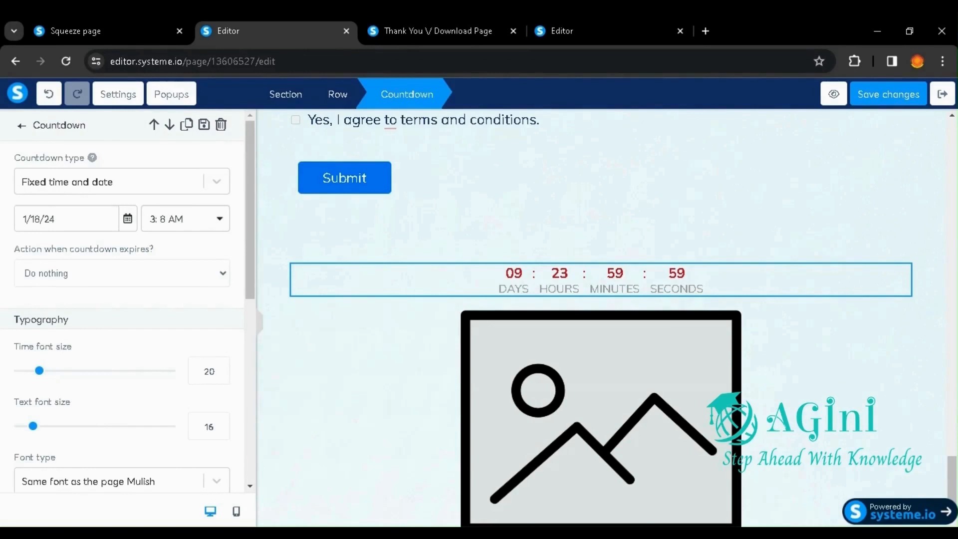
pyautogui.click(143, 278)
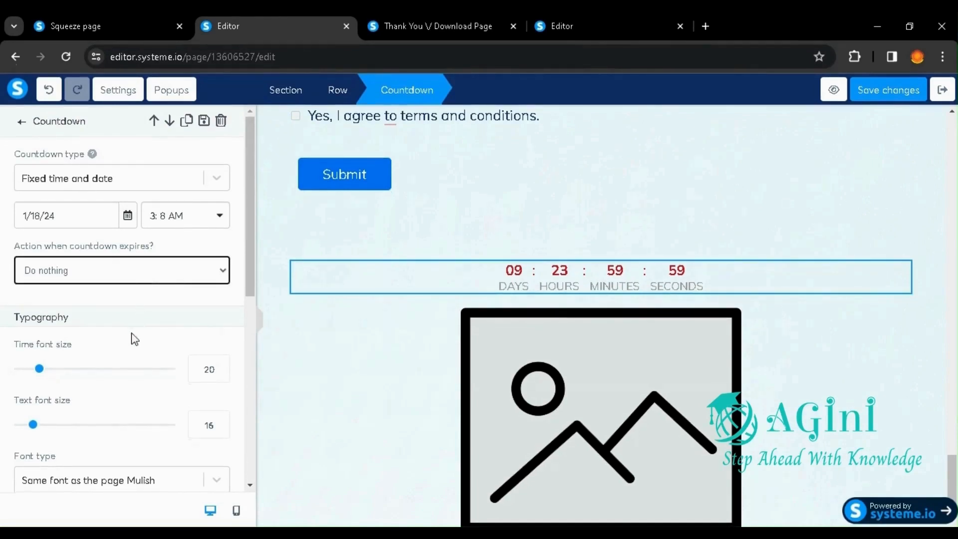
pyautogui.scroll(-3, 119, 465)
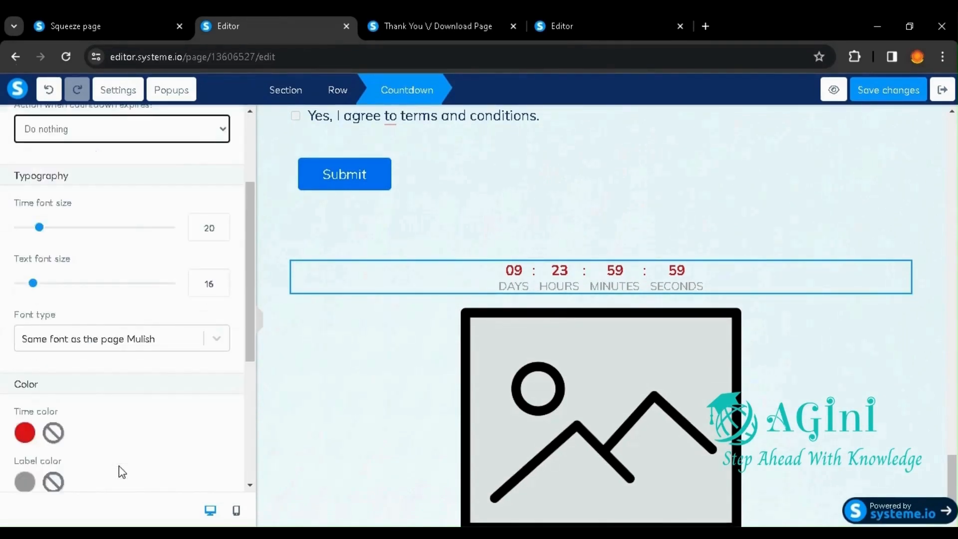
pyautogui.scroll(-5, 119, 466)
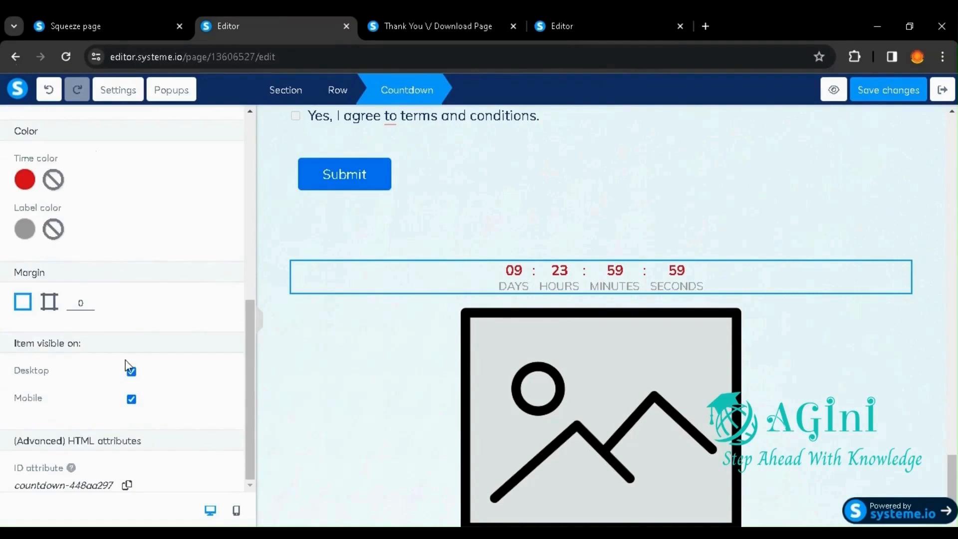
pyautogui.scroll(10, 105, 396)
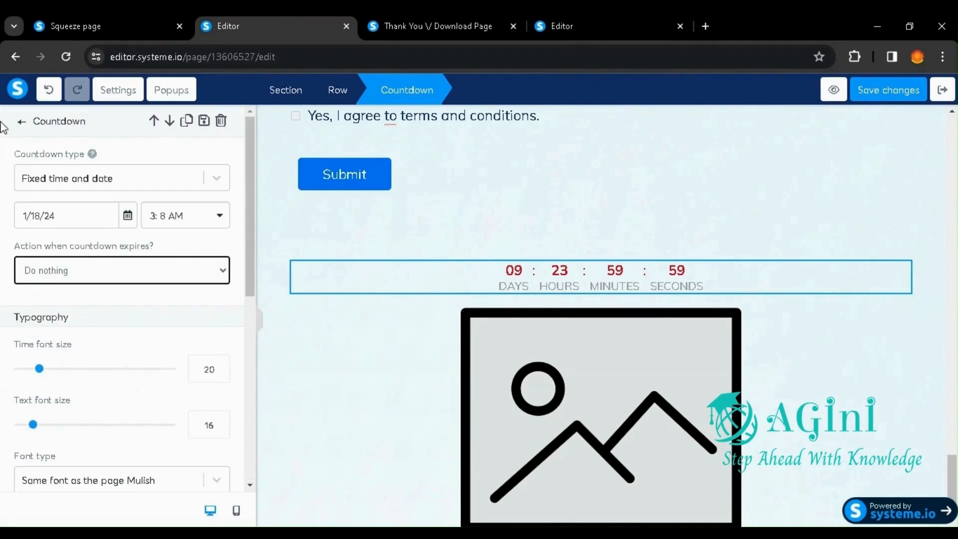
pyautogui.click(21, 121)
pyautogui.scroll(-10, 86, 340)
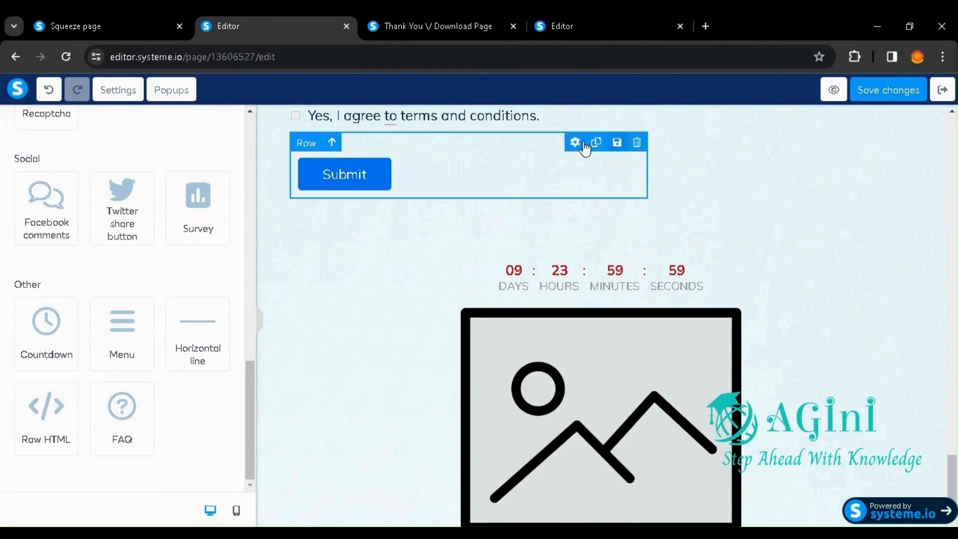
# Step: Add another FAQ element below the existing FAQ at the end of the page
pyautogui.scroll(10, 703, 203)
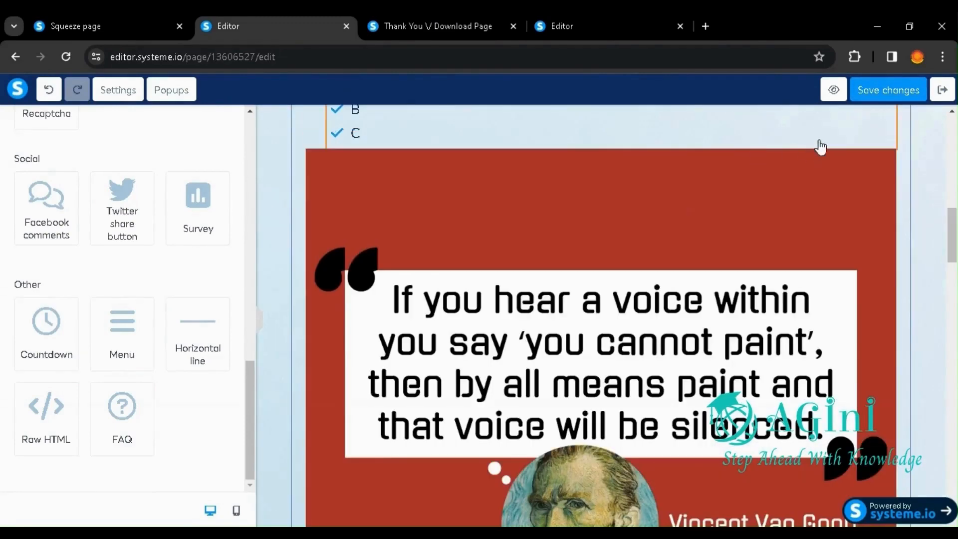
pyautogui.scroll(10, 848, 149)
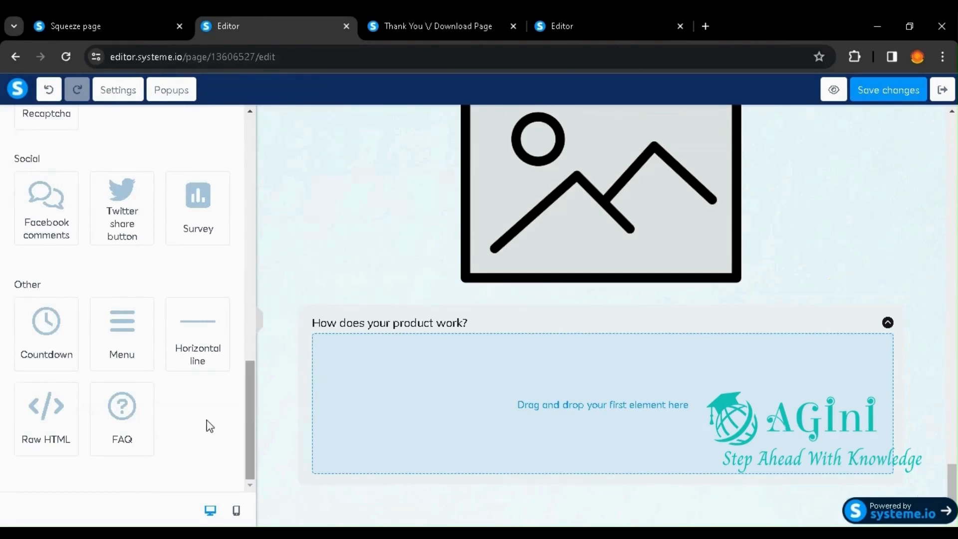
pyautogui.click(125, 405)
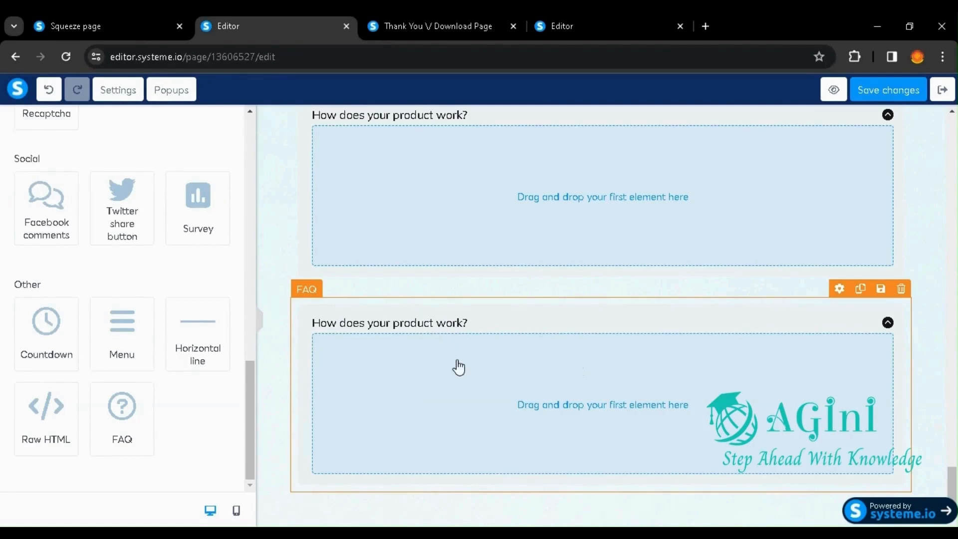
# Step: Add two more items to the lower FAQ element, expand its first item and deselect the element
pyautogui.click(841, 293)
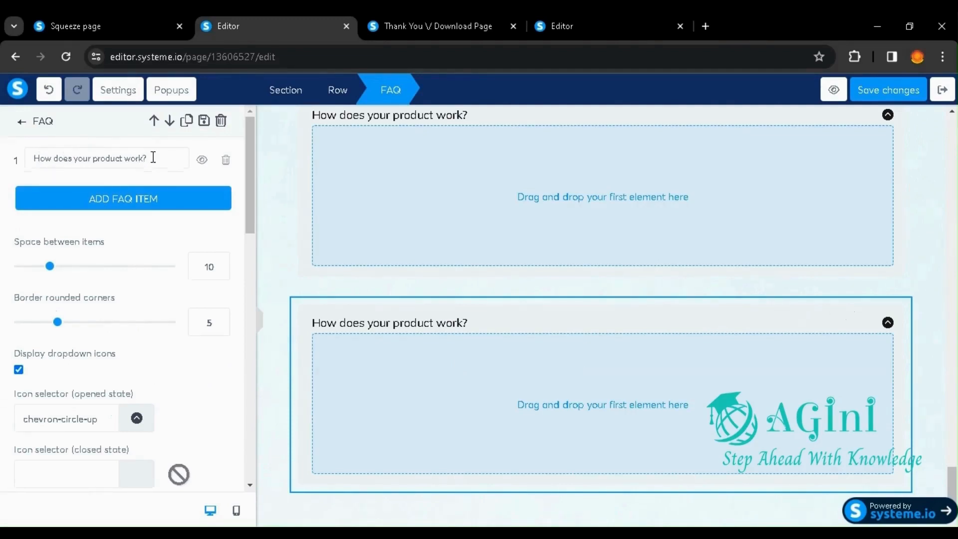
pyautogui.click(167, 199)
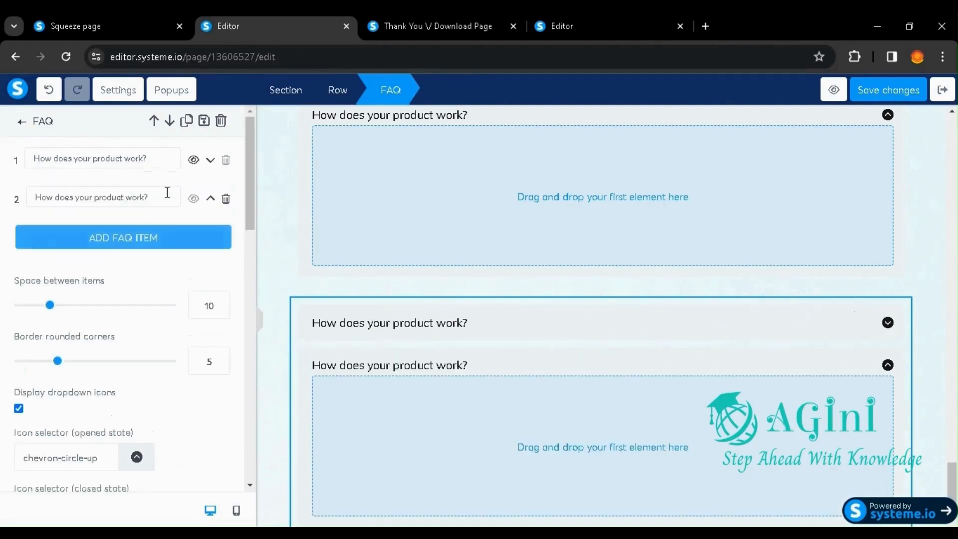
pyautogui.click(145, 238)
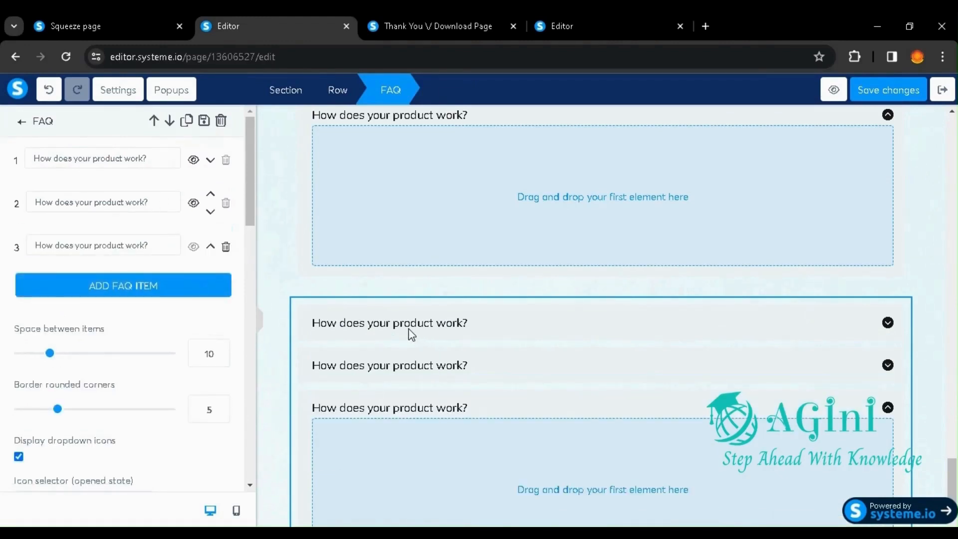
pyautogui.click(111, 158)
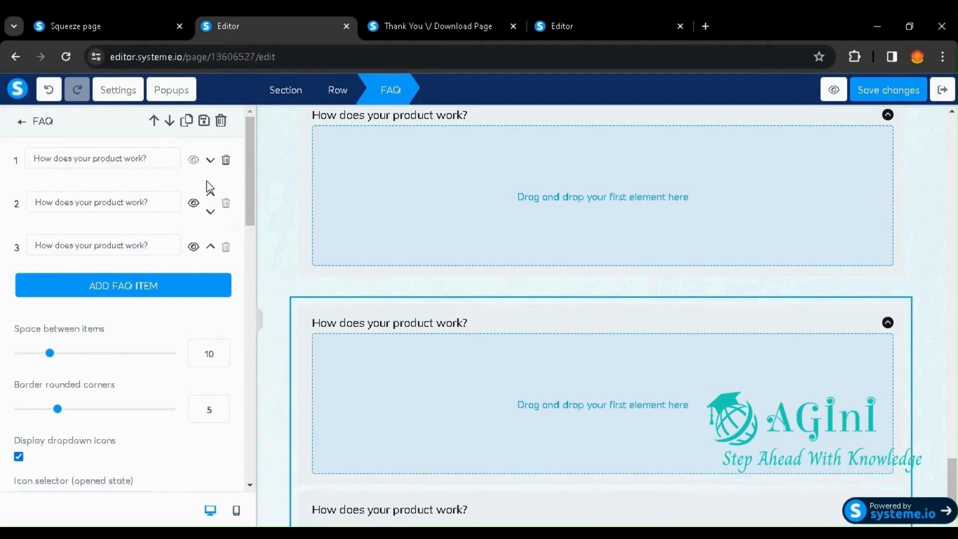
pyautogui.click(562, 412)
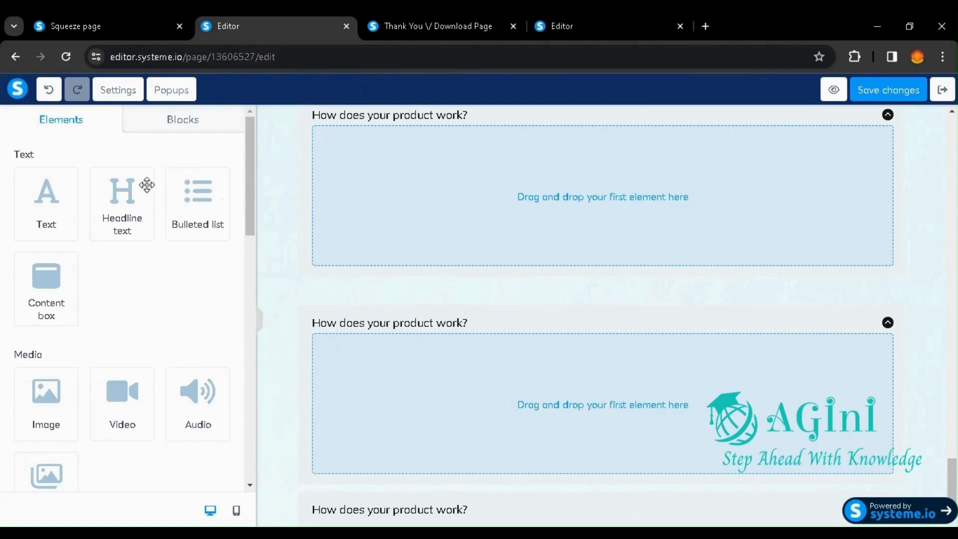
# Step: Insert the opt-in forms block "Transparent form on the left on background image" below the FAQ elements and return to the page elements
pyautogui.scroll(-2, 492, 398)
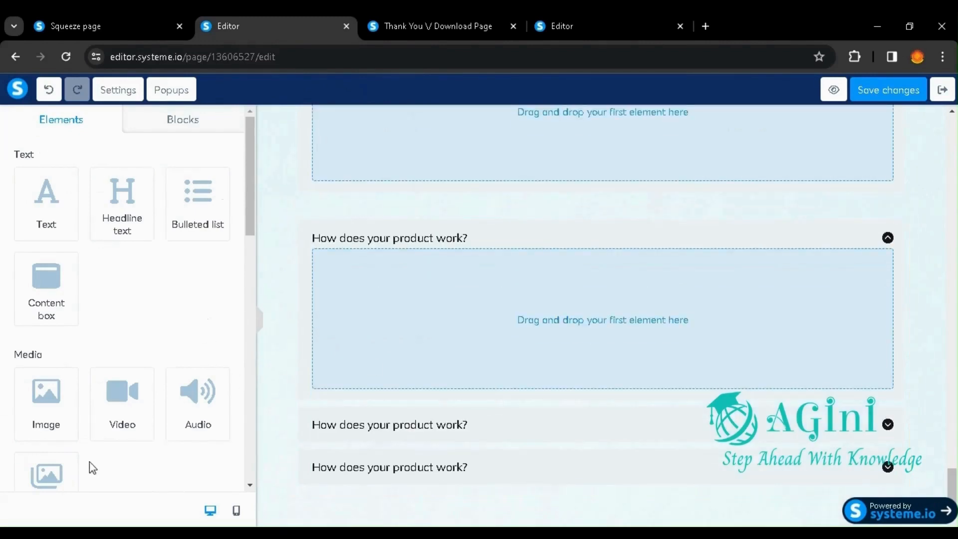
pyautogui.scroll(-10, 95, 430)
pyautogui.scroll(10, 95, 431)
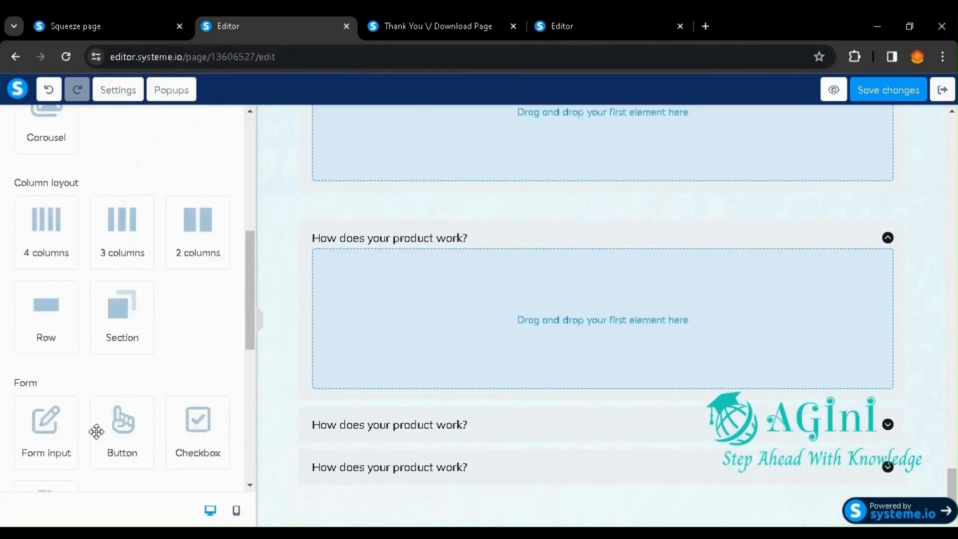
pyautogui.click(162, 116)
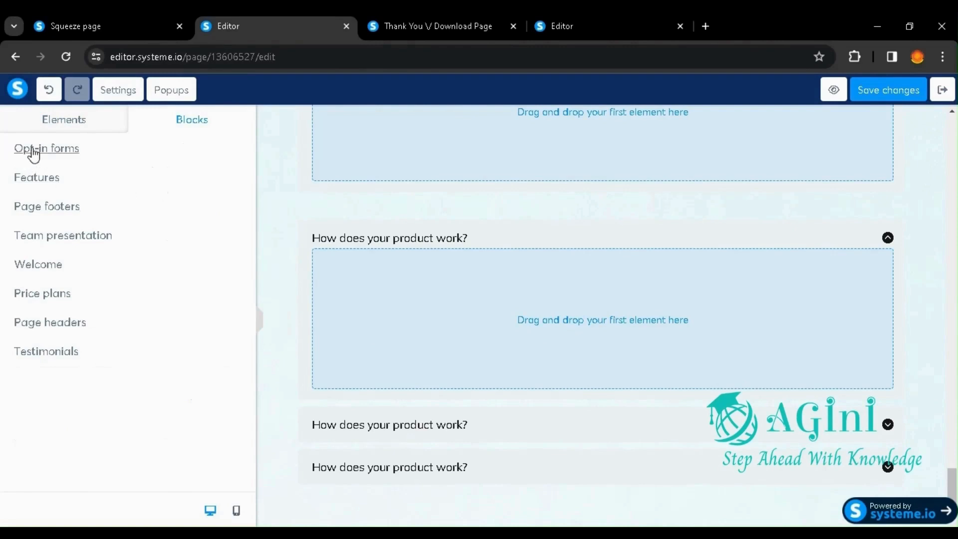
pyautogui.click(112, 159)
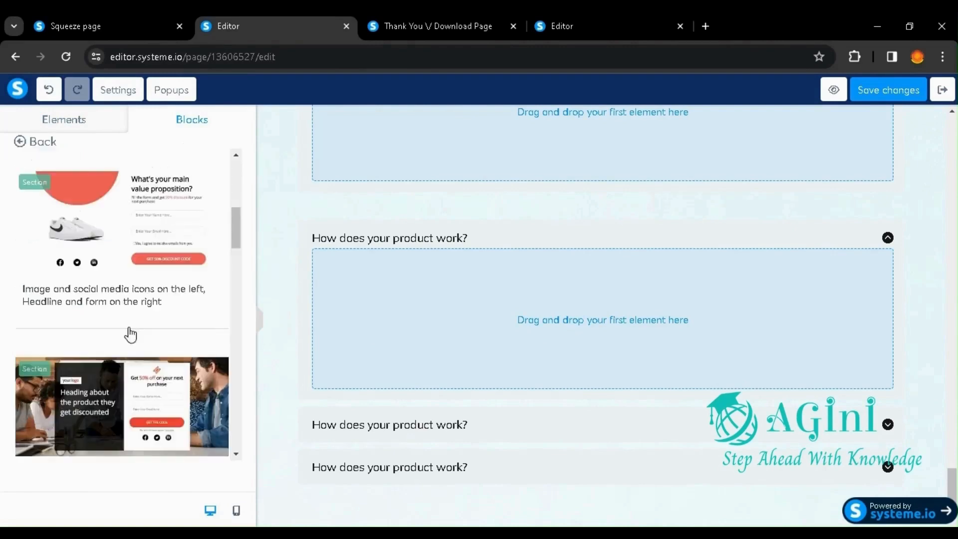
pyautogui.scroll(-5, 105, 330)
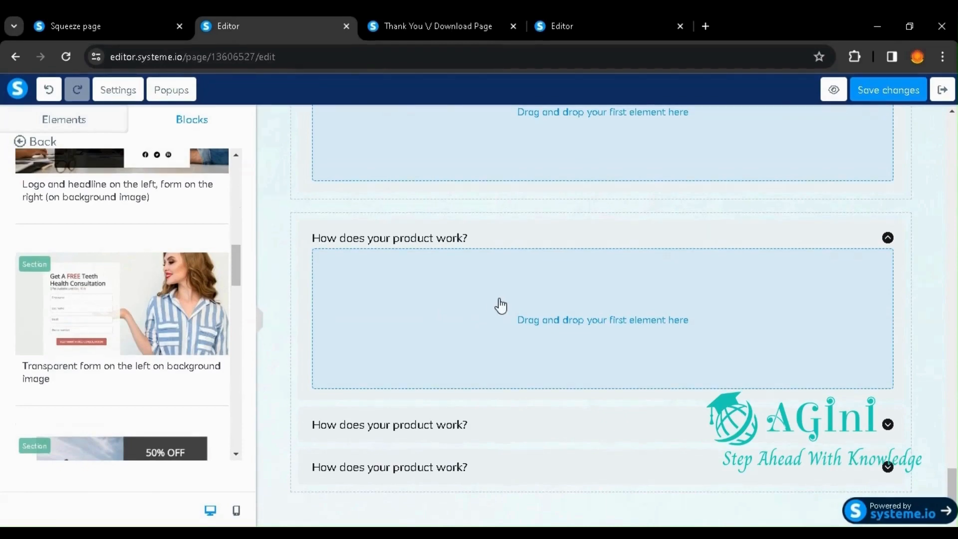
pyautogui.scroll(-5, 588, 325)
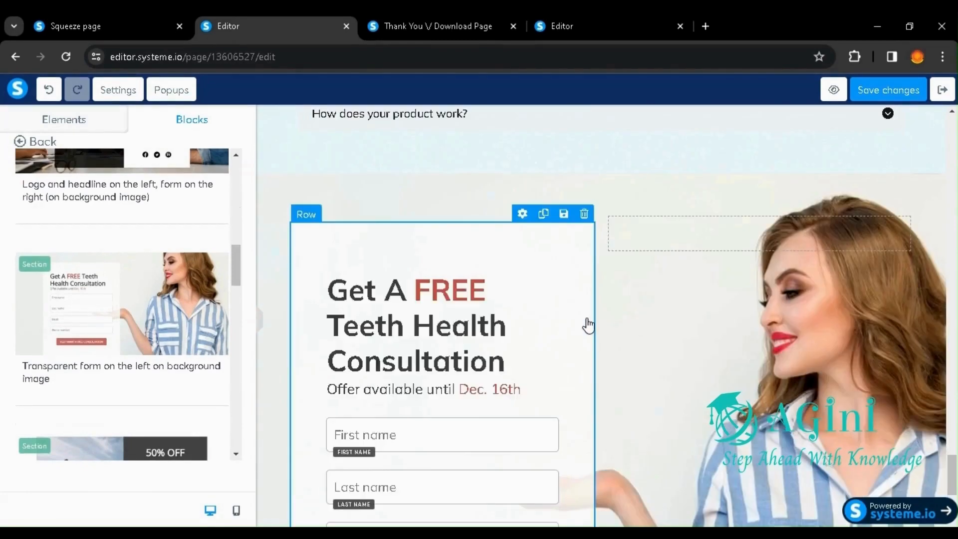
pyautogui.scroll(-3, 588, 326)
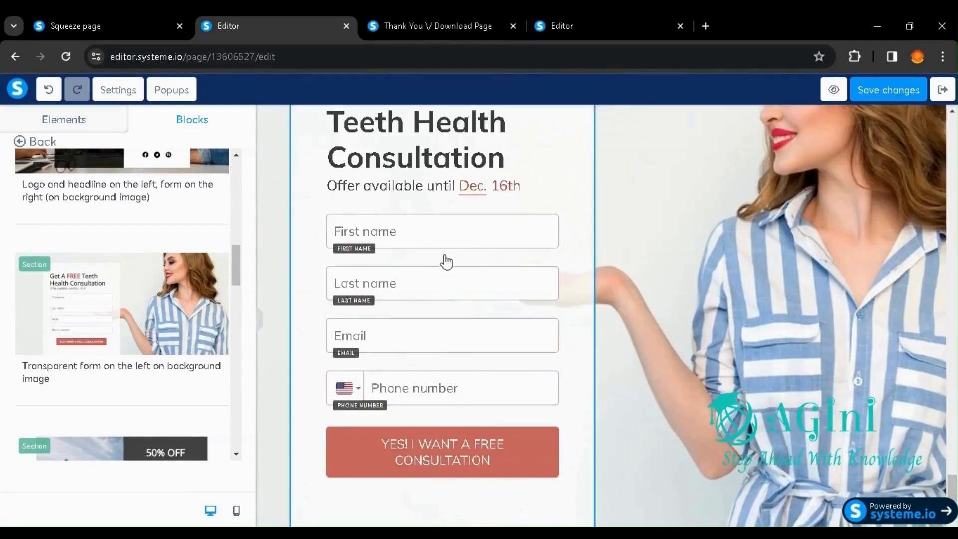
pyautogui.scroll(4, 445, 260)
pyautogui.scroll(-4, 445, 261)
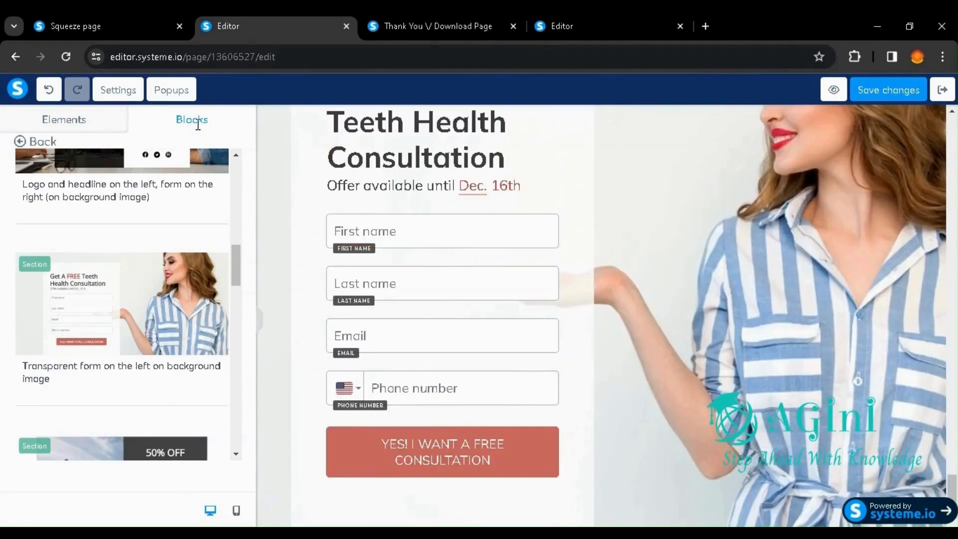
pyautogui.click(21, 143)
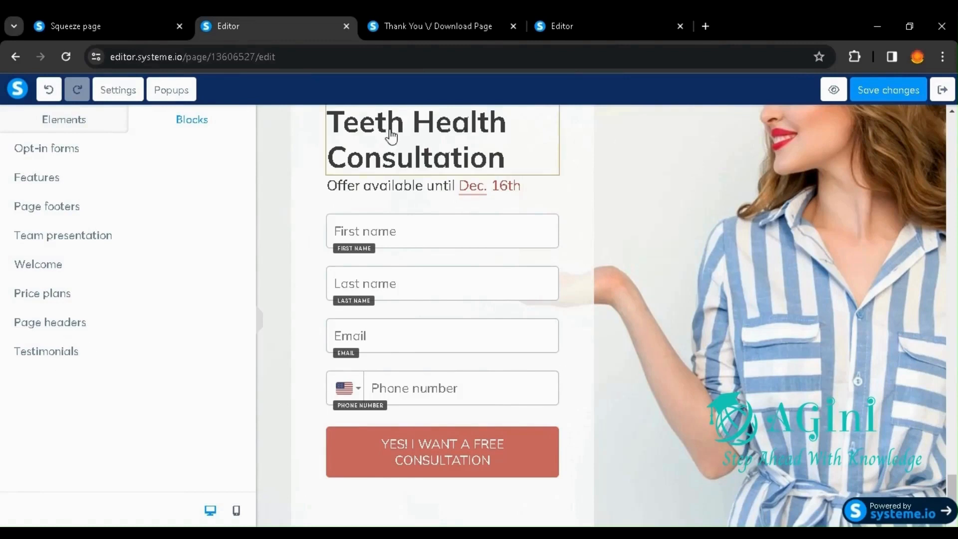
pyautogui.click(70, 123)
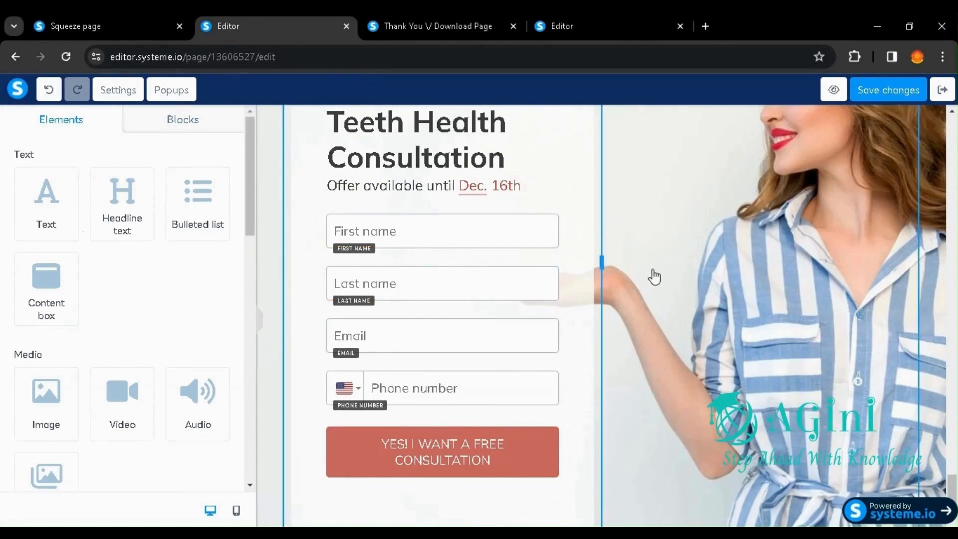
# Step: Exit the page editor without saving the changes and return to the Demo Landing Page funnel
pyautogui.scroll(10, 641, 298)
pyautogui.scroll(15, 642, 298)
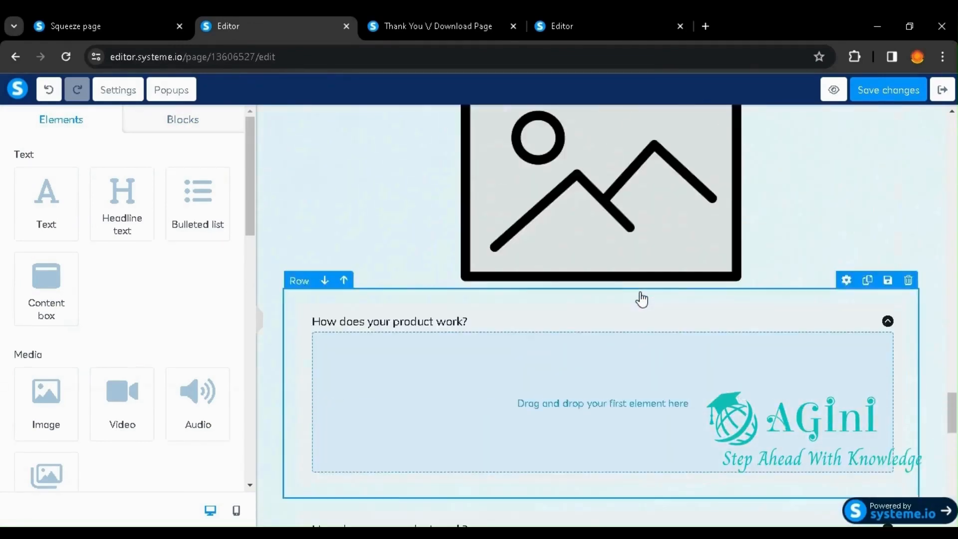
pyautogui.scroll(15, 642, 299)
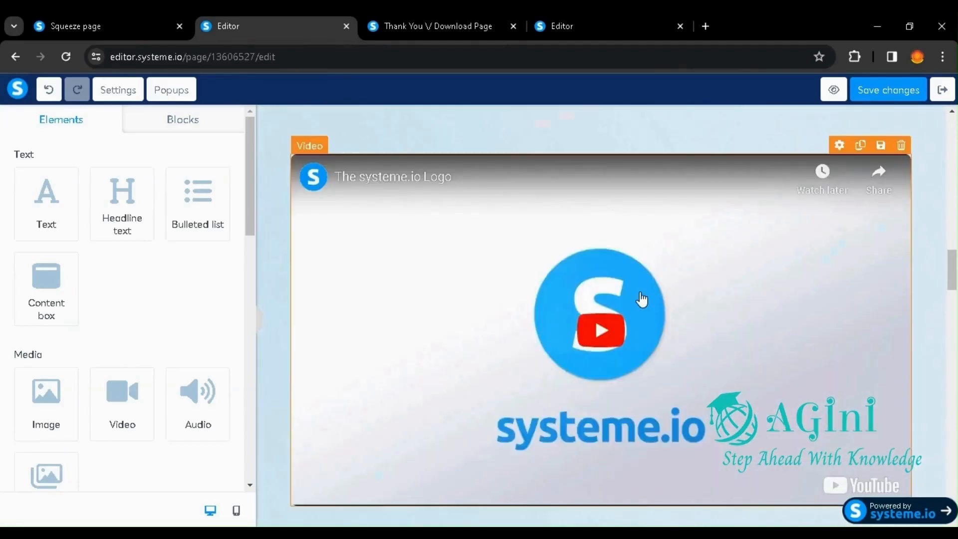
pyautogui.scroll(10, 641, 299)
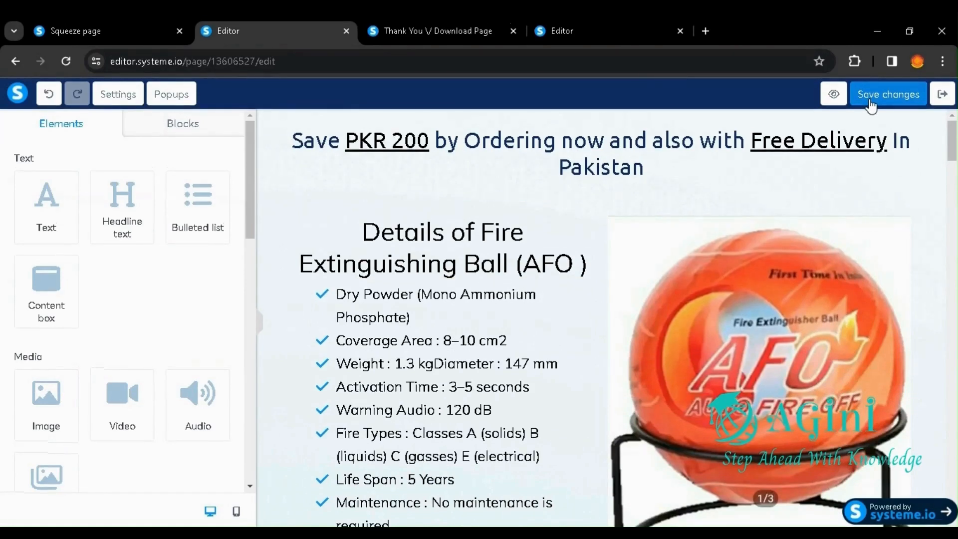
pyautogui.click(938, 98)
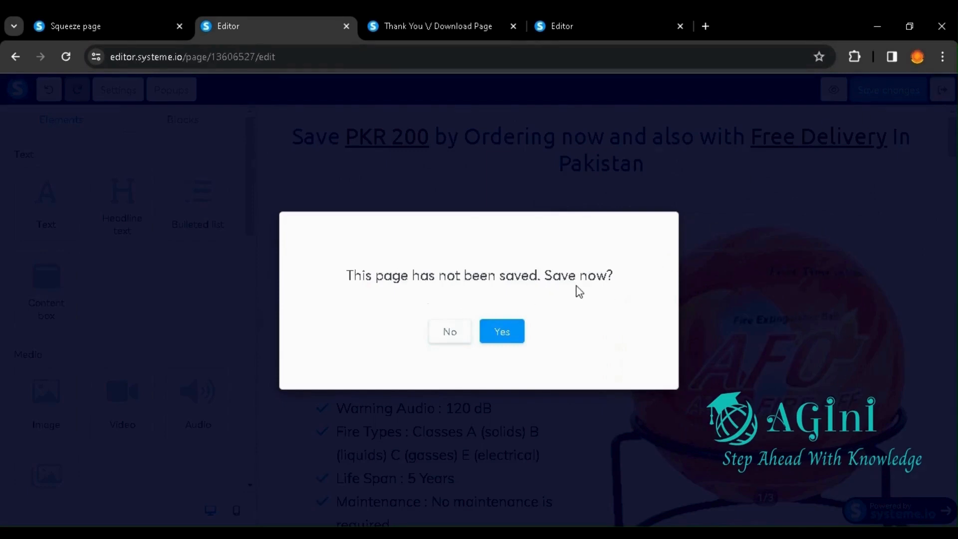
pyautogui.click(451, 332)
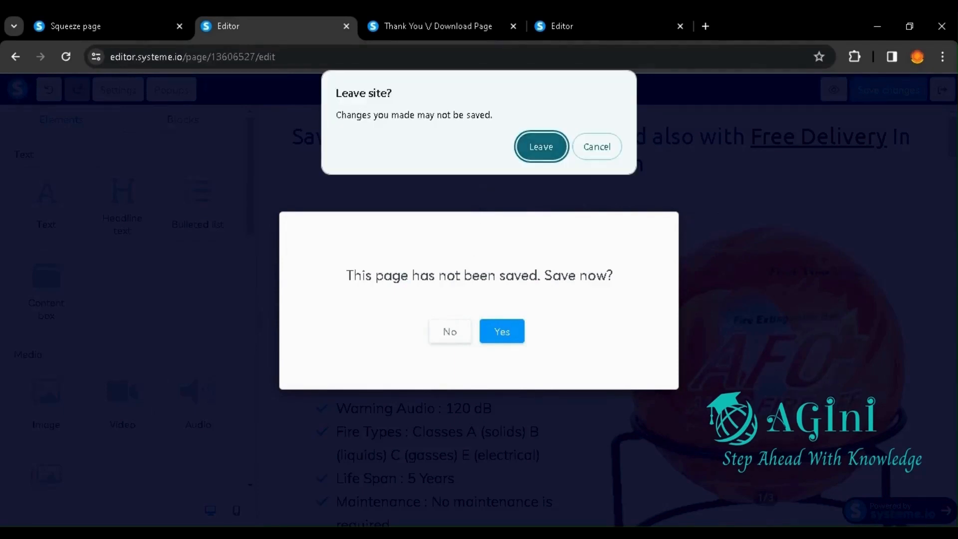
pyautogui.click(529, 149)
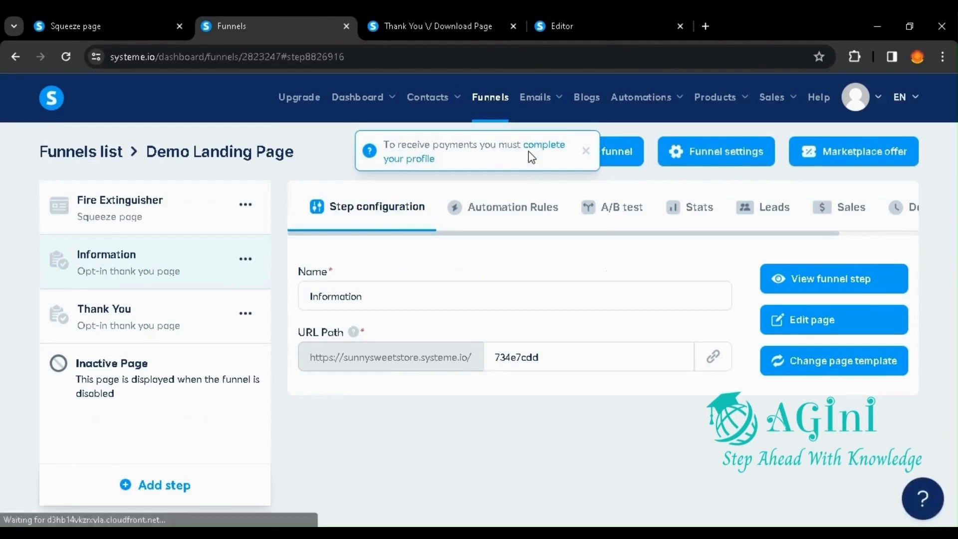
# Step: View the published Information step down to its order form and return to the funnel's step configuration
pyautogui.click(833, 278)
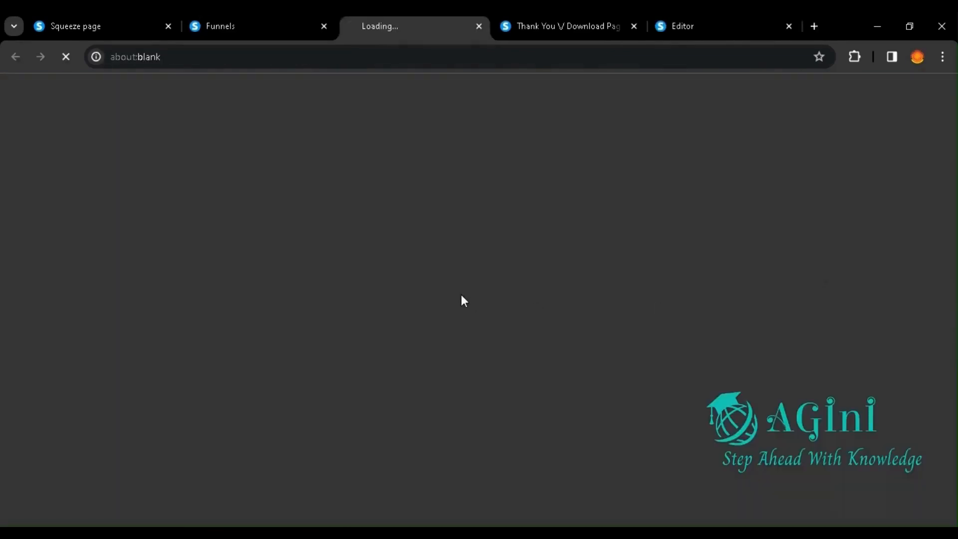
pyautogui.scroll(-15, 462, 296)
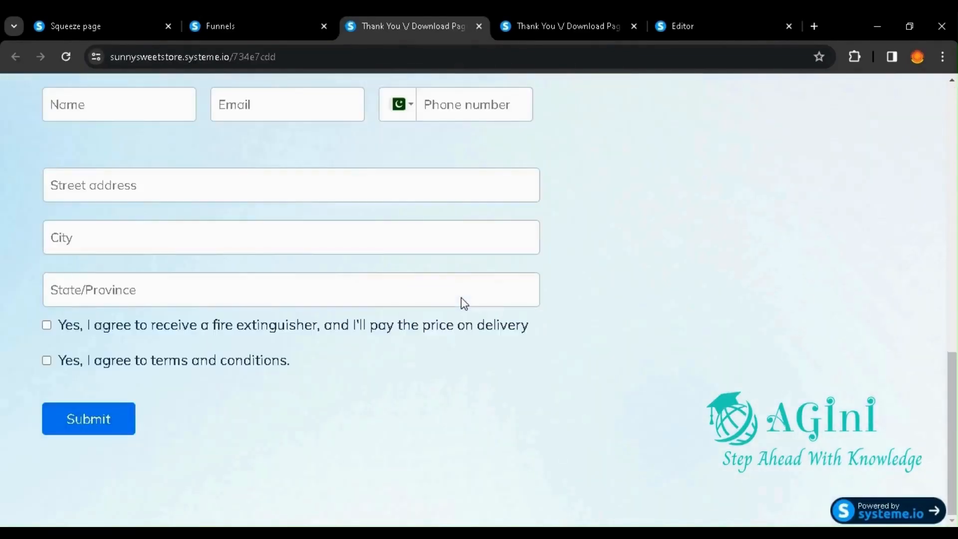
pyautogui.hotkey('ctrl', 'shift', 'Tab')
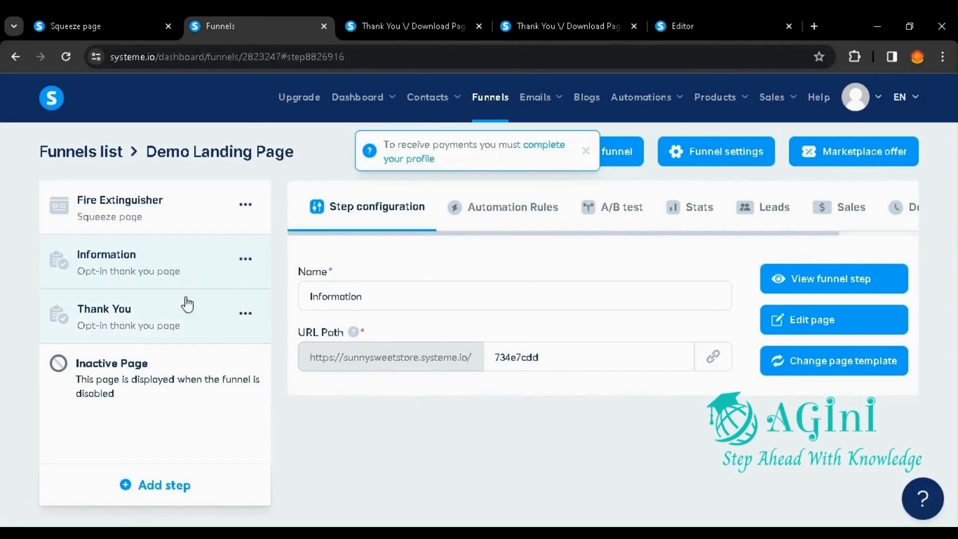
# Step: Review the Thank You, Information and Fire Extinguisher step configurations, view the published squeeze page and return to the funnel
pyautogui.click(165, 306)
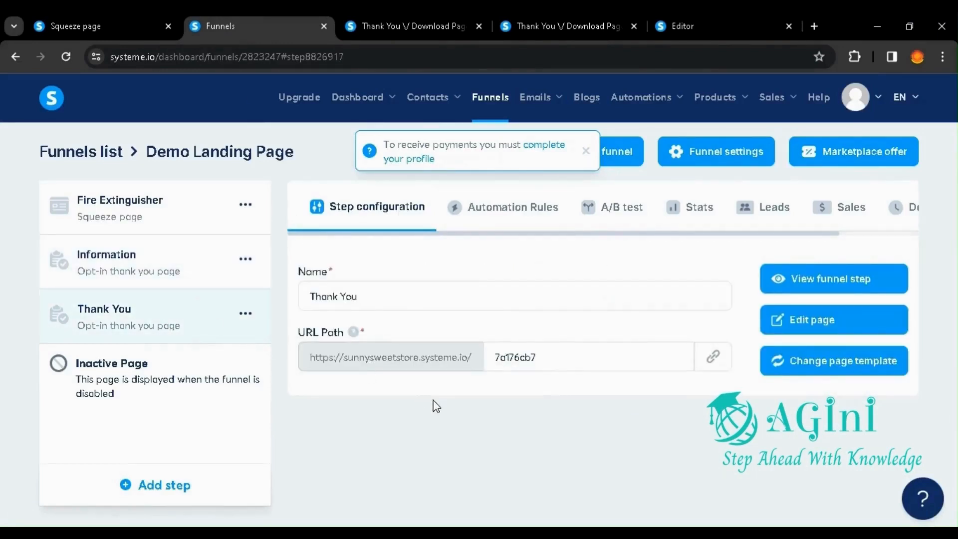
pyautogui.click(128, 272)
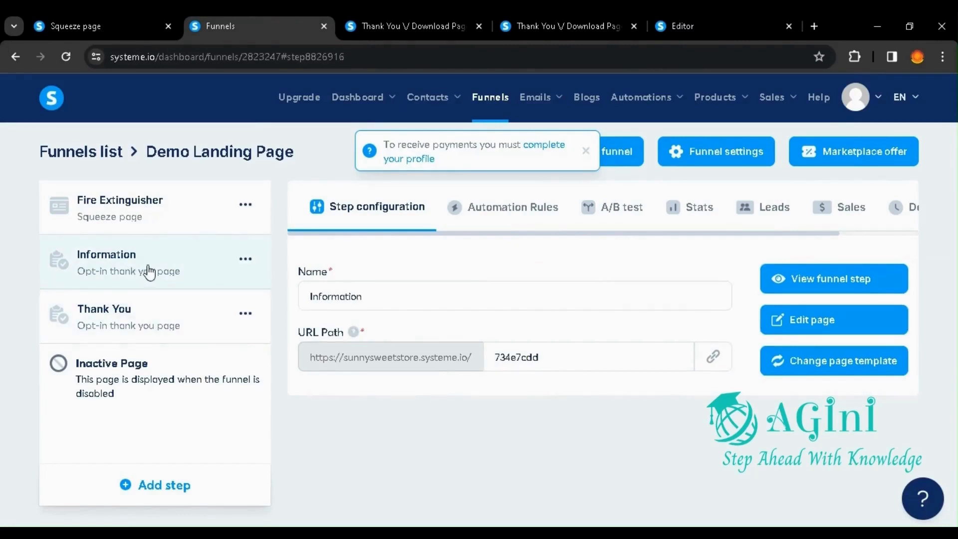
pyautogui.click(158, 205)
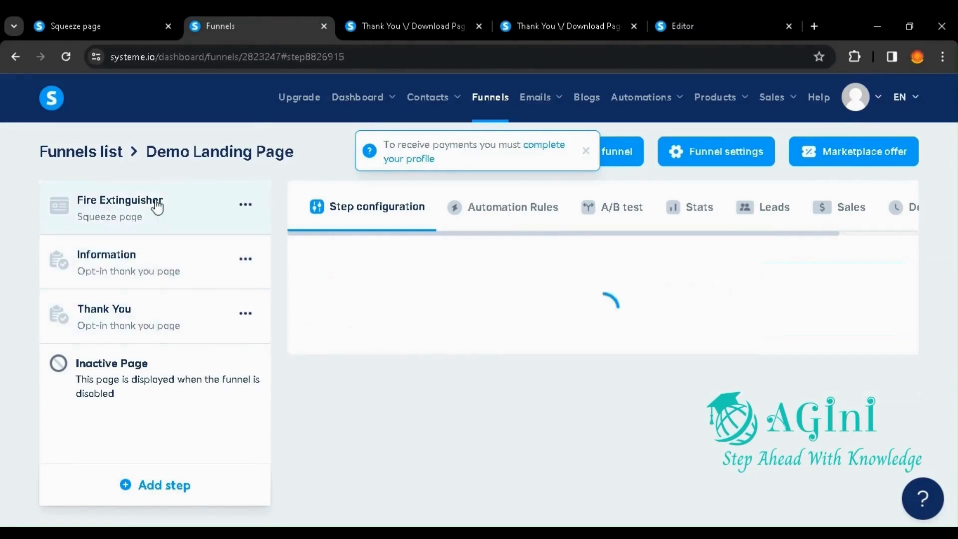
pyautogui.click(118, 28)
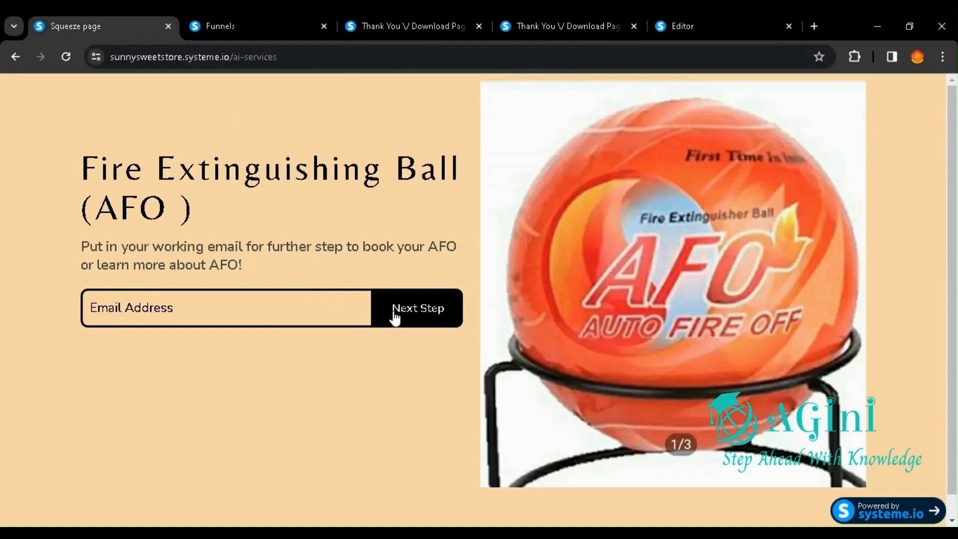
pyautogui.click(232, 20)
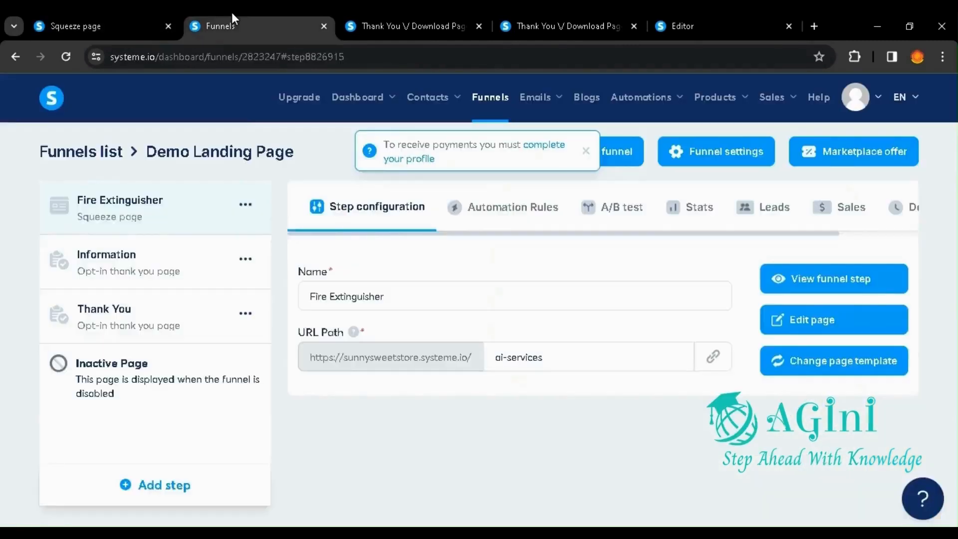
# Step: Open the Information step's page for editing, declining to continue with the unsaved changes from the previous session
pyautogui.click(137, 256)
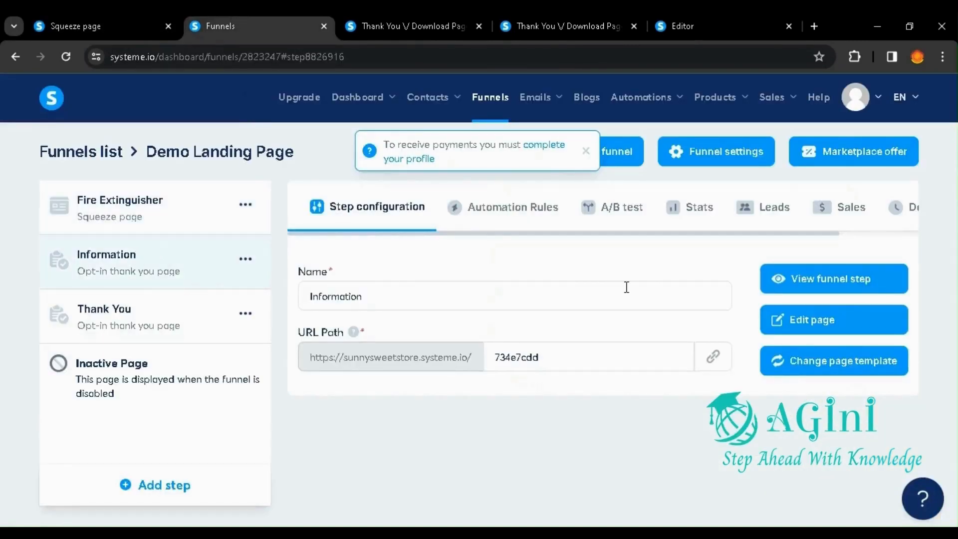
pyautogui.click(830, 325)
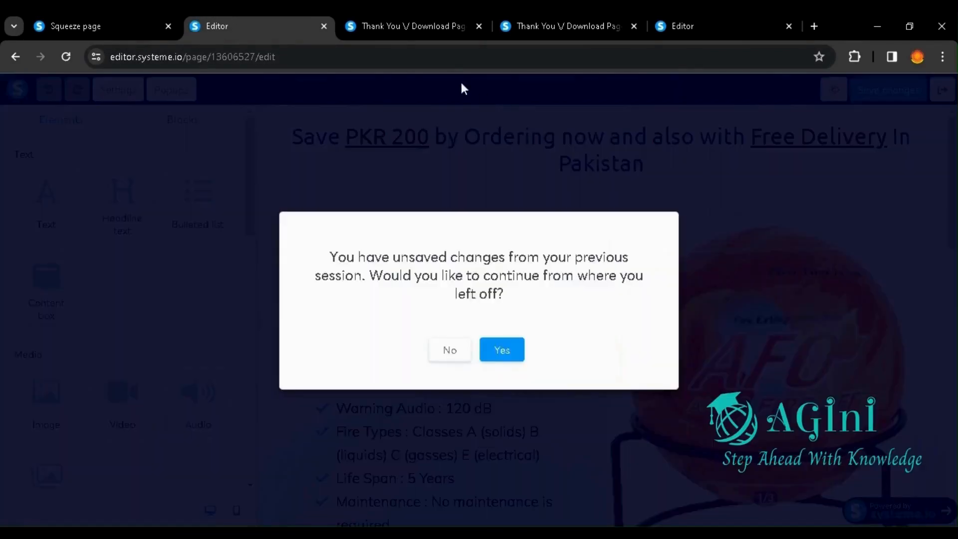
pyautogui.click(451, 349)
# Step: Insert a Button element above the "Fill out and submit the following form" heading and open its settings
pyautogui.scroll(-5, 376, 252)
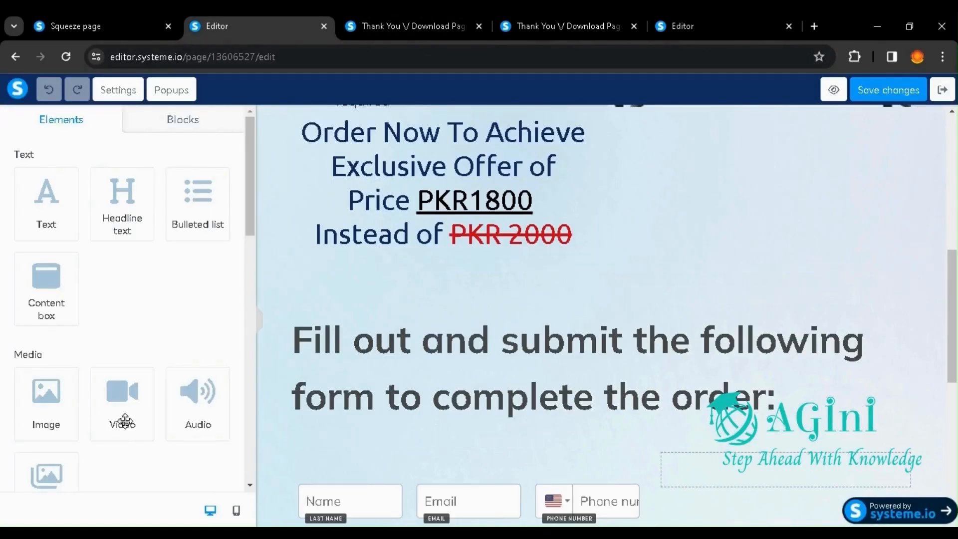
pyautogui.scroll(-10, 124, 421)
pyautogui.scroll(7, 125, 421)
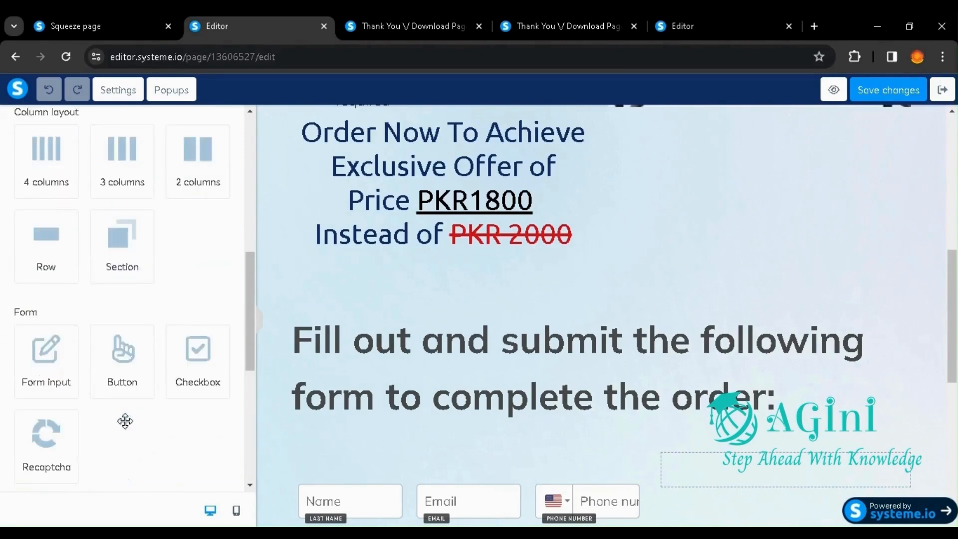
pyautogui.moveTo(121, 364); pyautogui.dragTo(529, 302)
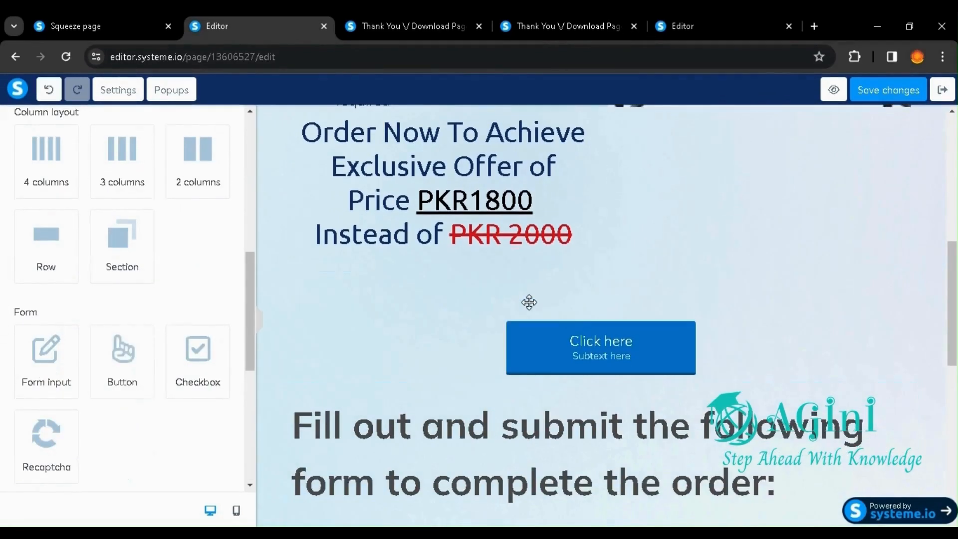
pyautogui.click(620, 359)
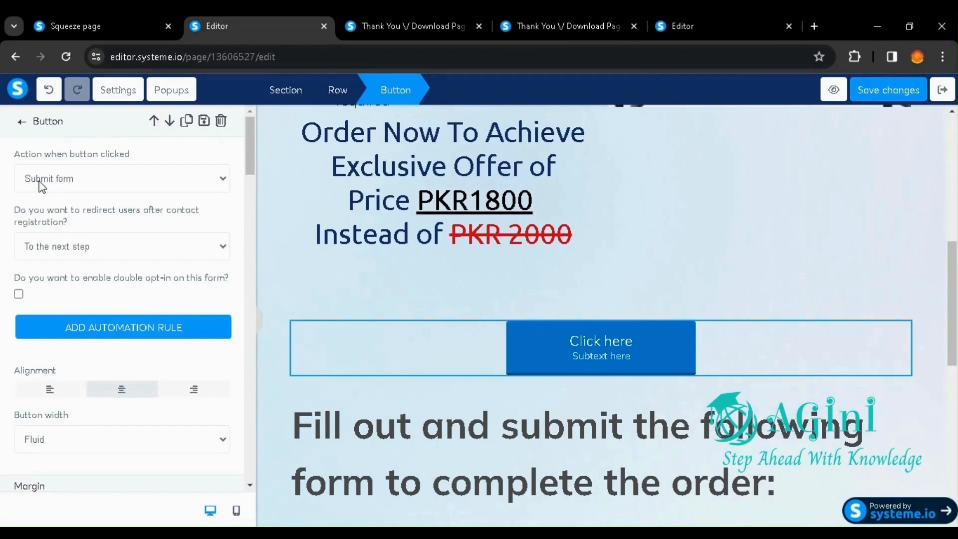